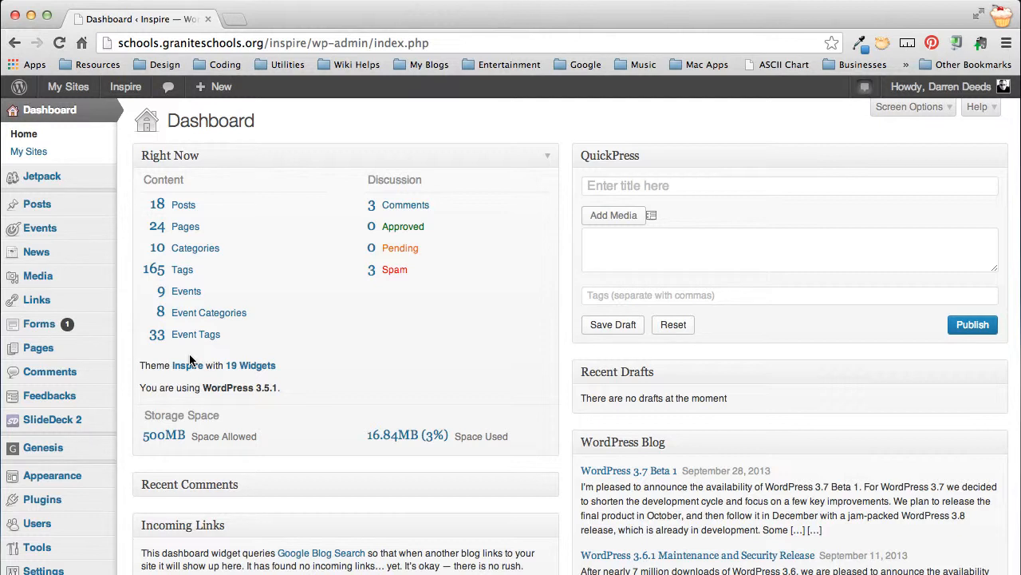
Step: Open the site's forms list and start a new form titled "Contact Us"
mouse_move(65, 327)
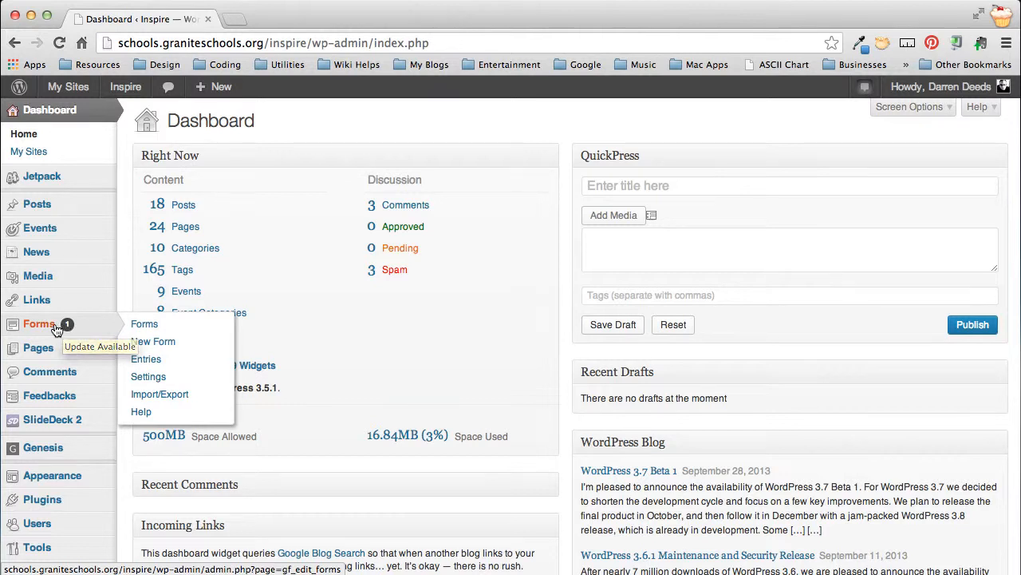
click(156, 329)
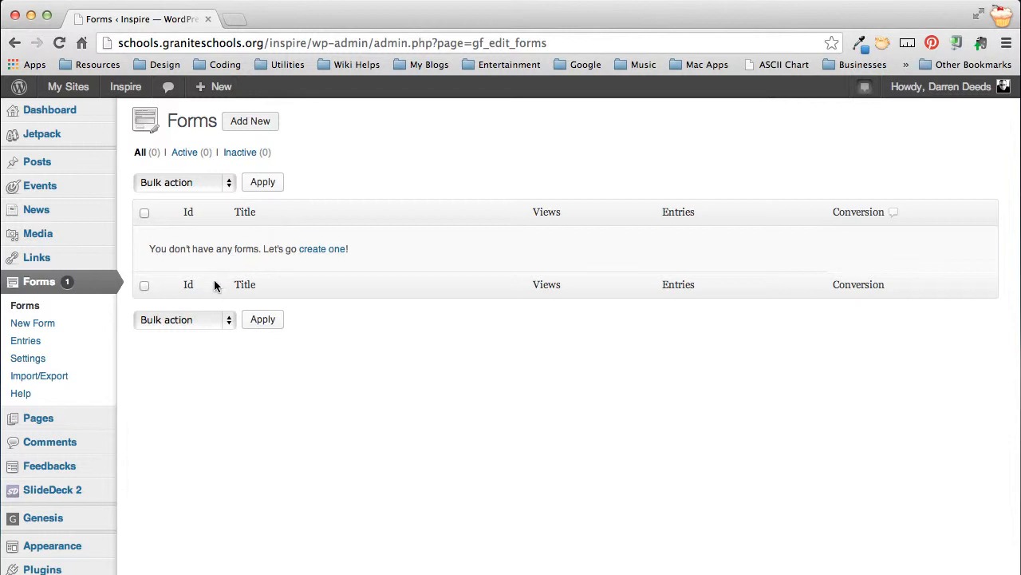
click(249, 121)
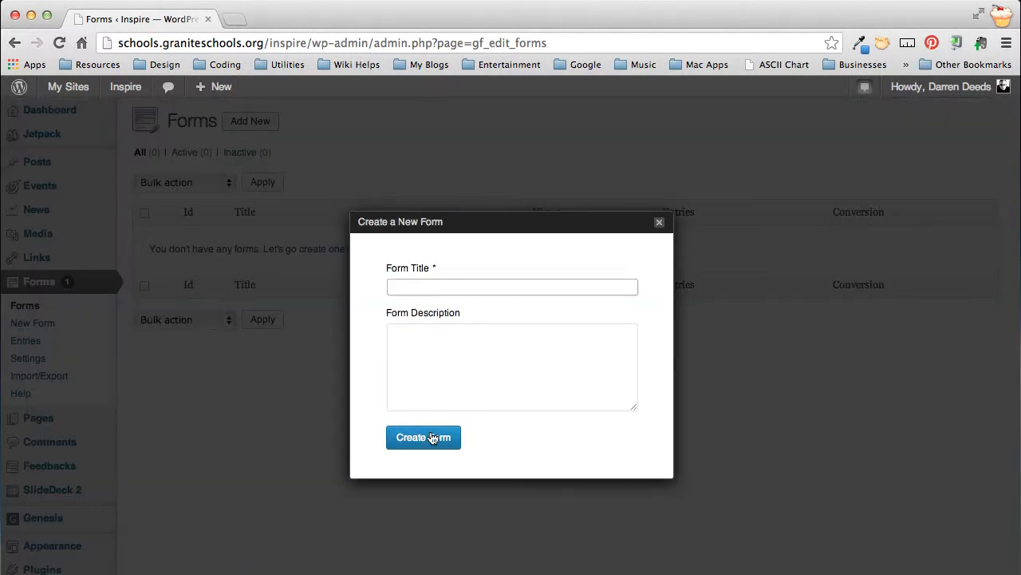
text(Contact Us)
key(Tab)
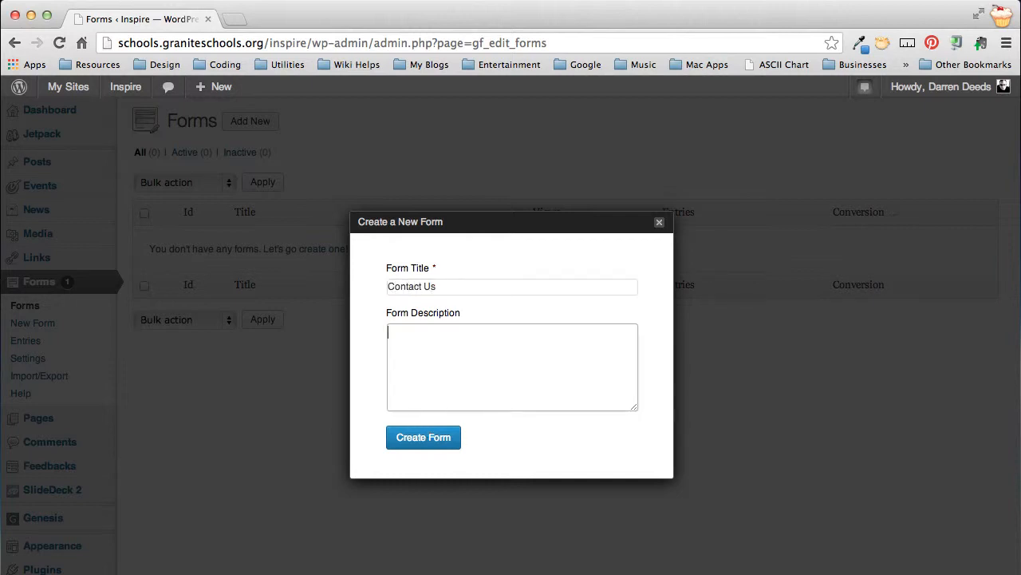
Step: Give the form the description "This is the form for the Contact Us page." and create it
text(This is the form for the Contact Us page.)
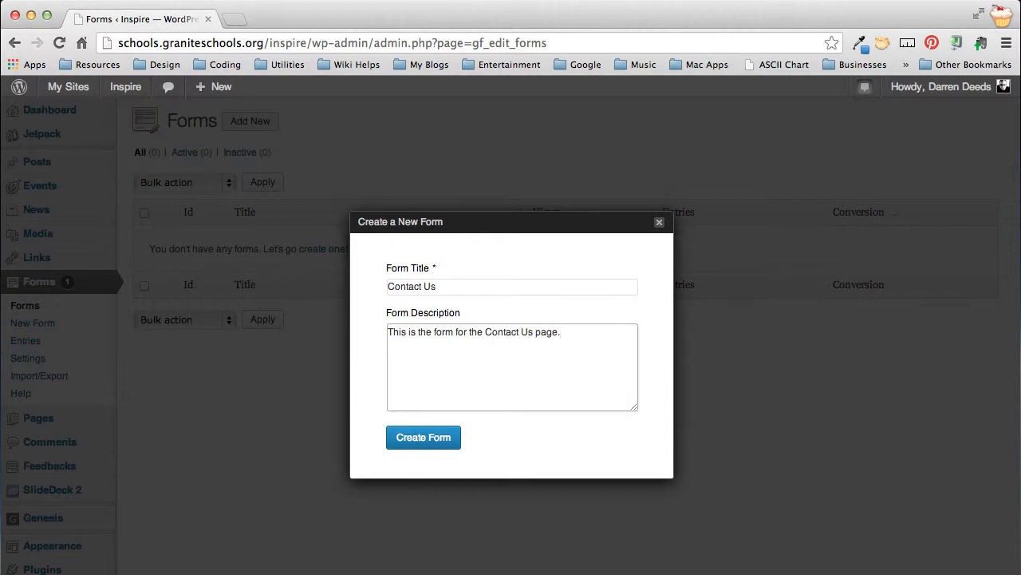
click(422, 444)
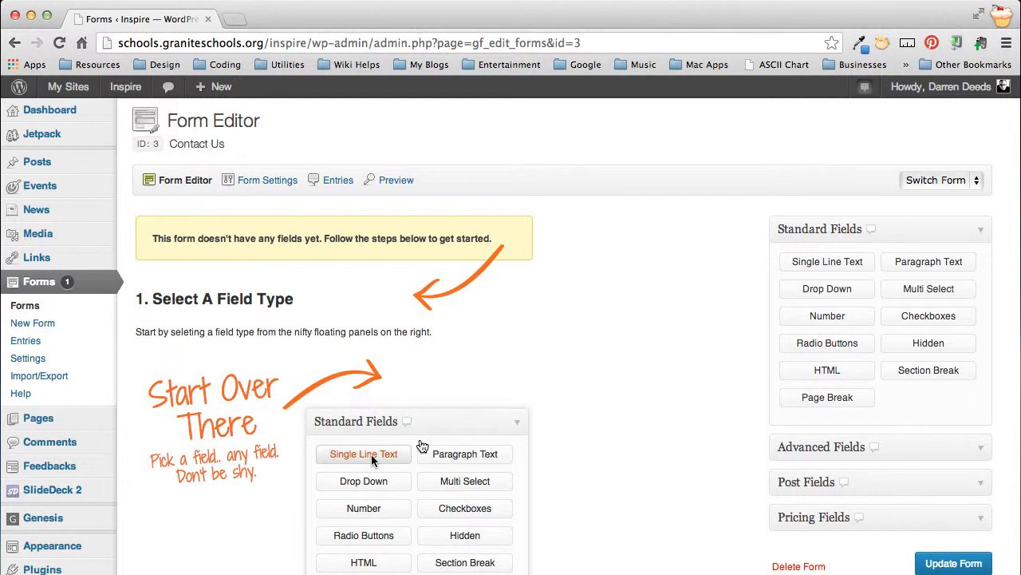
Step: Look through the getting-started instructions for selecting, adding and editing form fields
mouse_move(274, 186)
scroll(581, 347, down, 10)
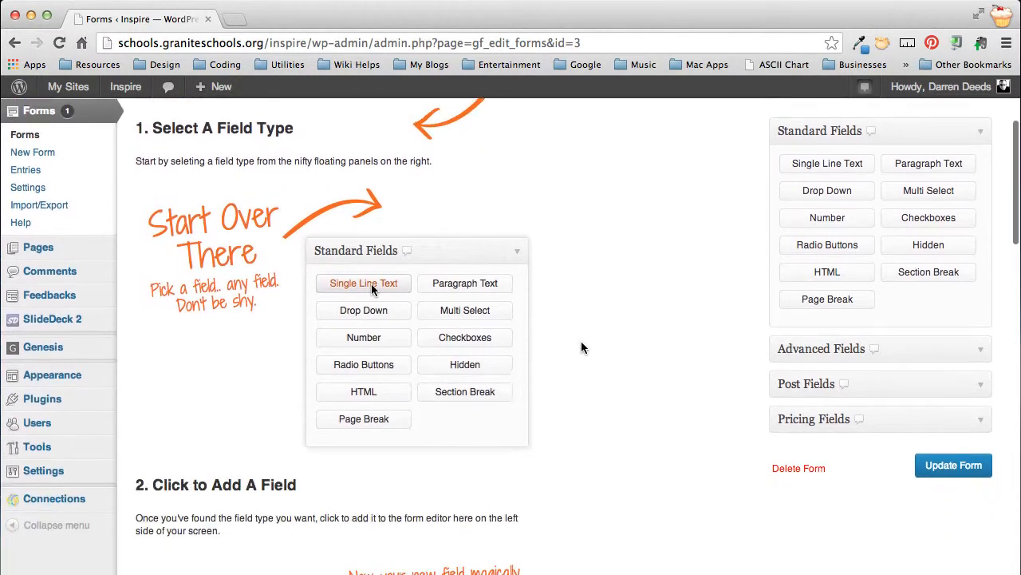
scroll(581, 347, down, 5)
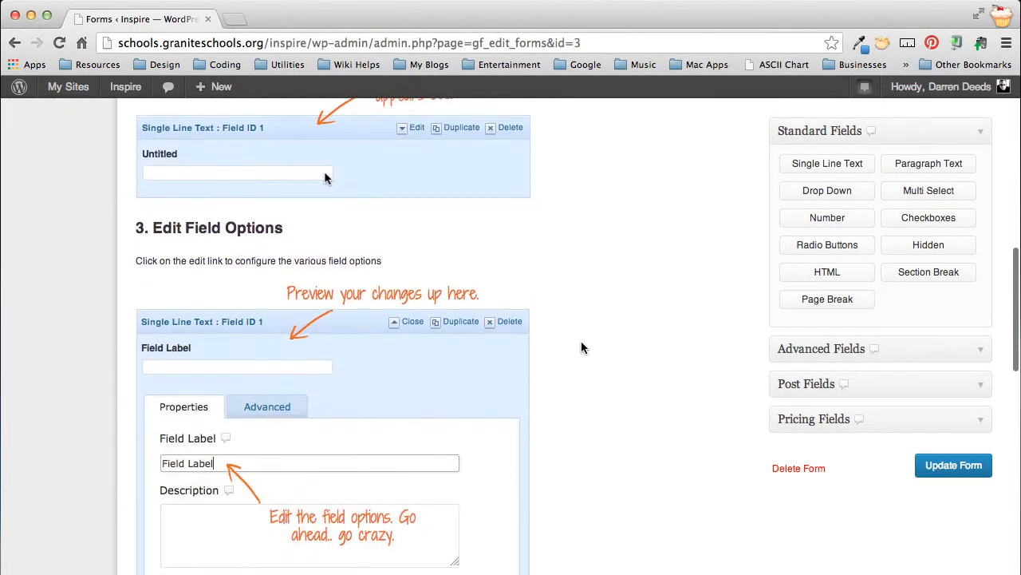
scroll(581, 347, up, 5)
scroll(581, 347, up, 9)
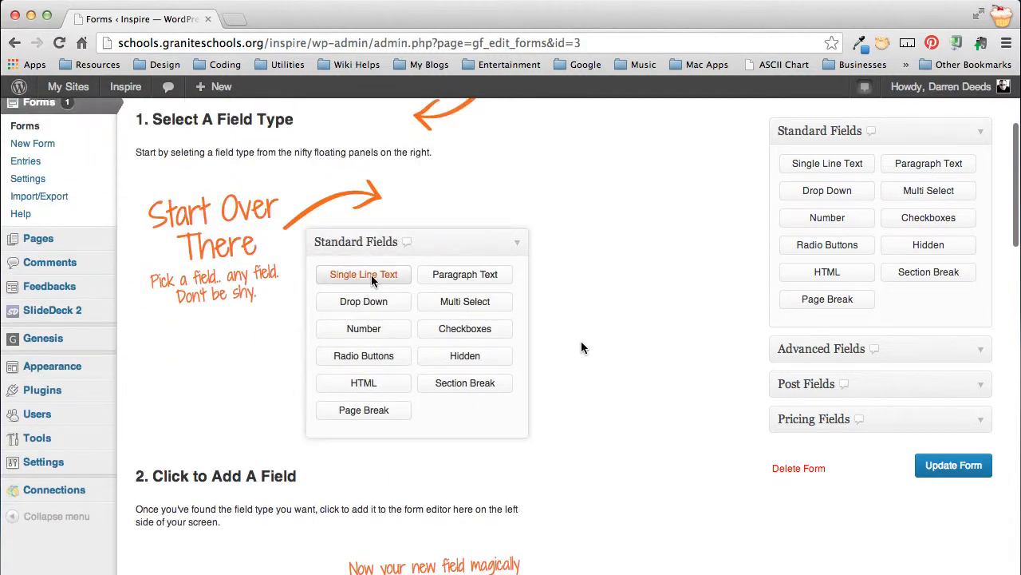
scroll(581, 347, up, 2)
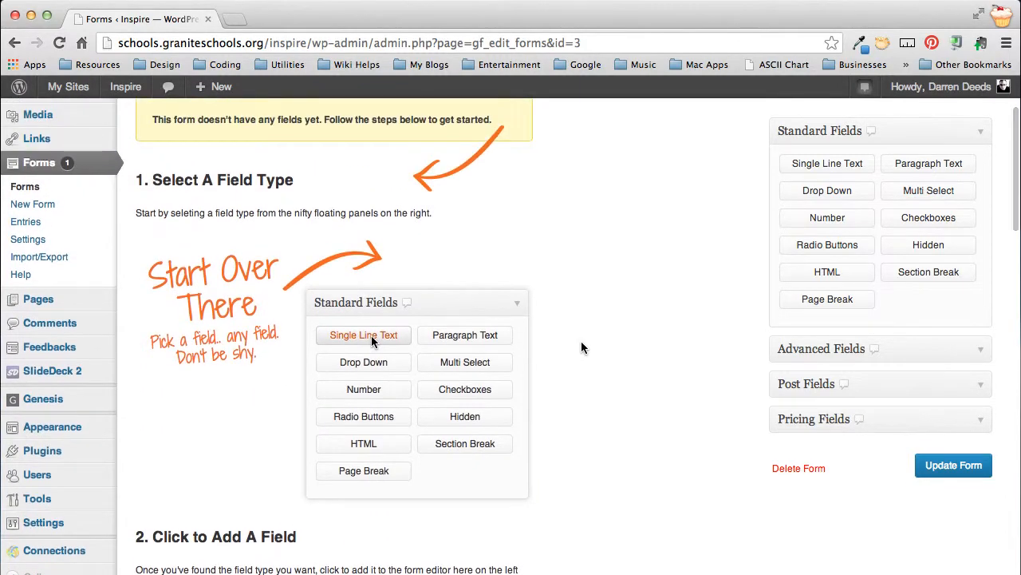
scroll(581, 347, up, 3)
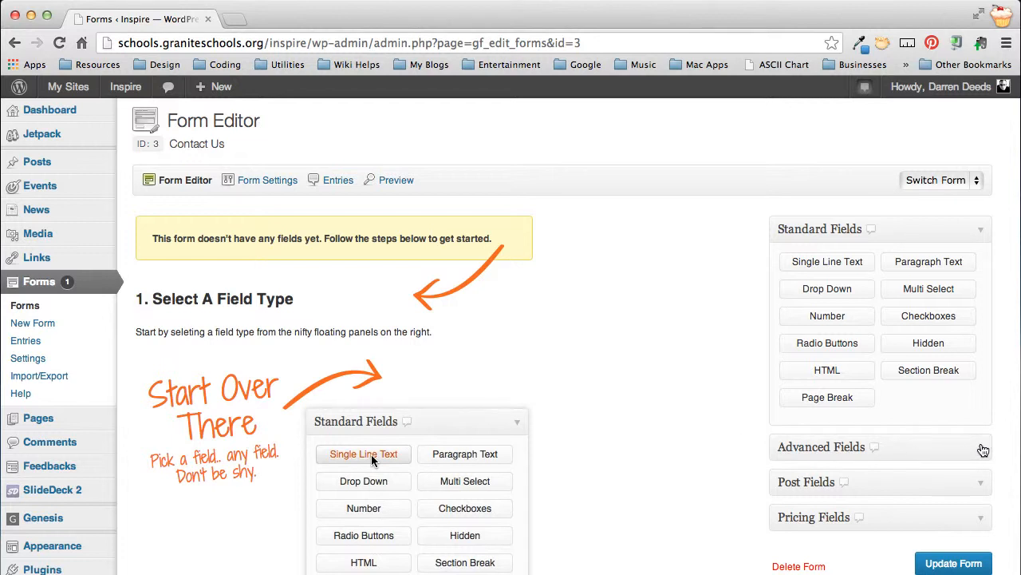
Step: Add the advanced Name, Email and Phone fields to the Contact Us form
click(982, 449)
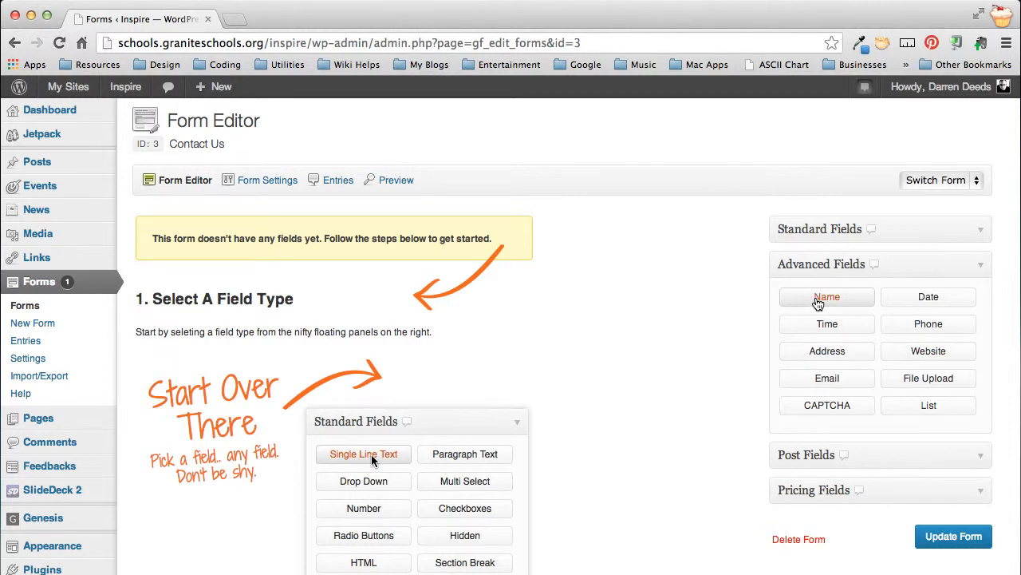
click(822, 297)
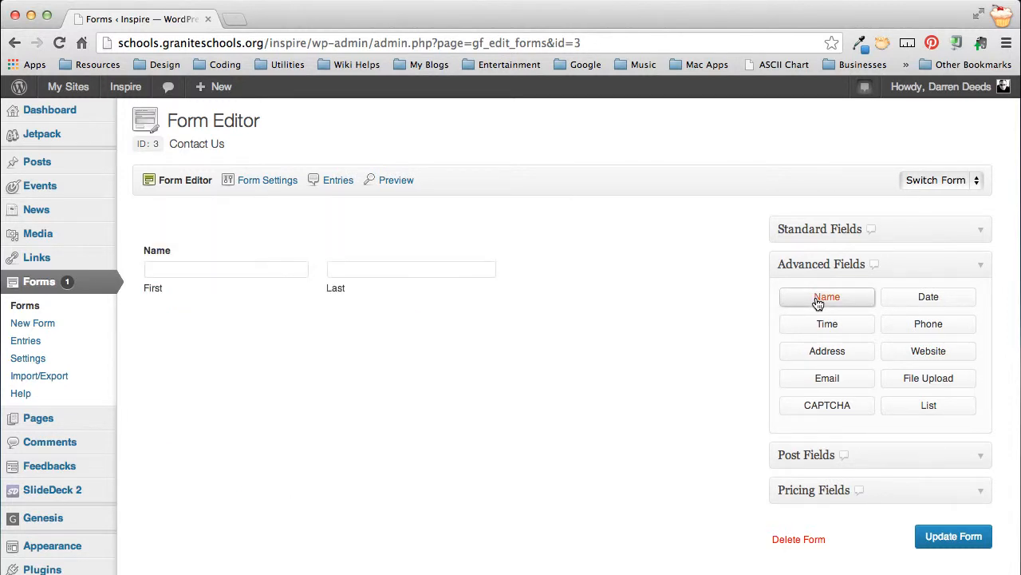
mouse_move(230, 264)
click(827, 381)
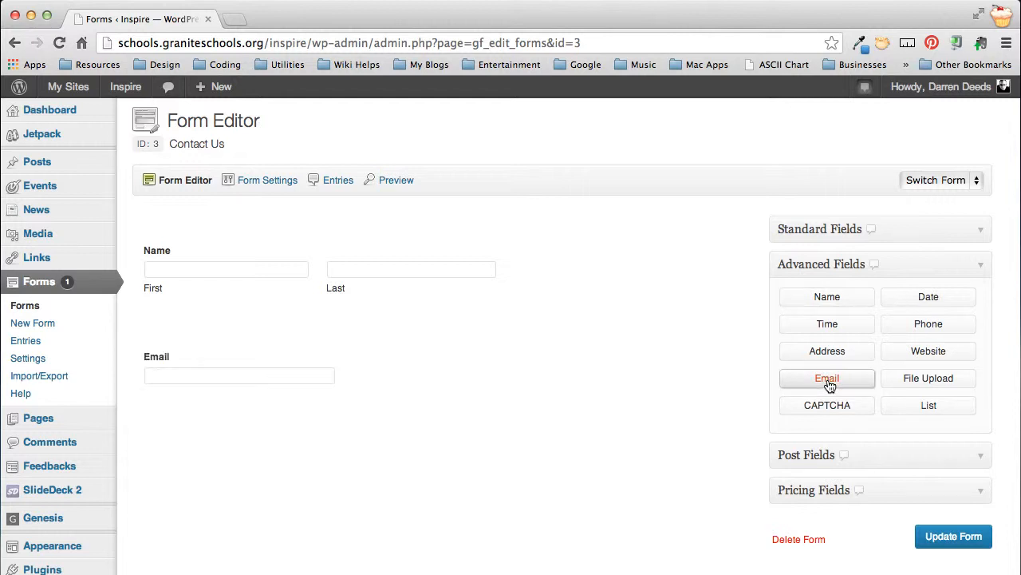
click(938, 328)
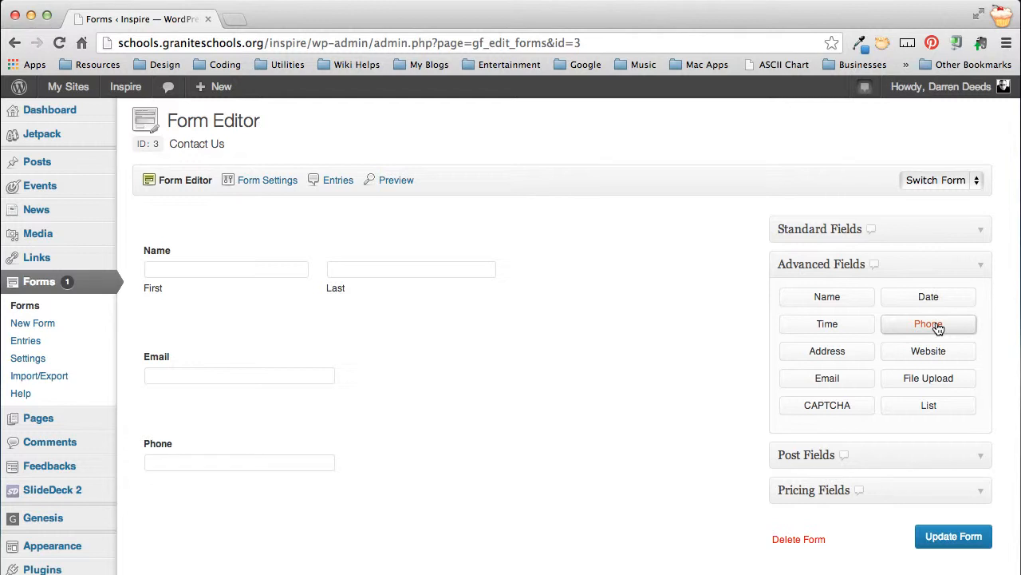
Step: Add the standard Checkboxes, Single Line Text and Paragraph Text fields below the Phone field
click(986, 232)
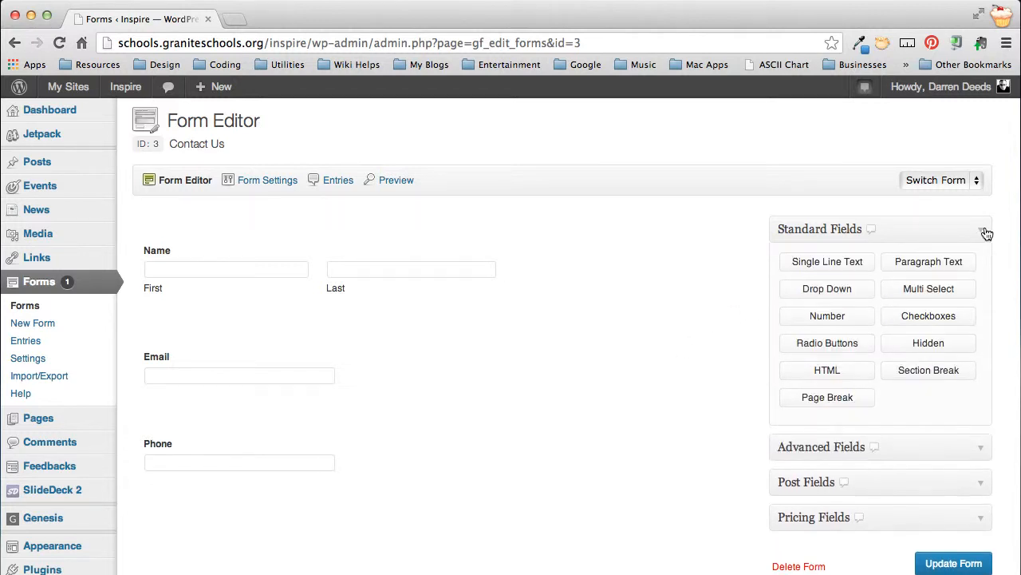
click(947, 315)
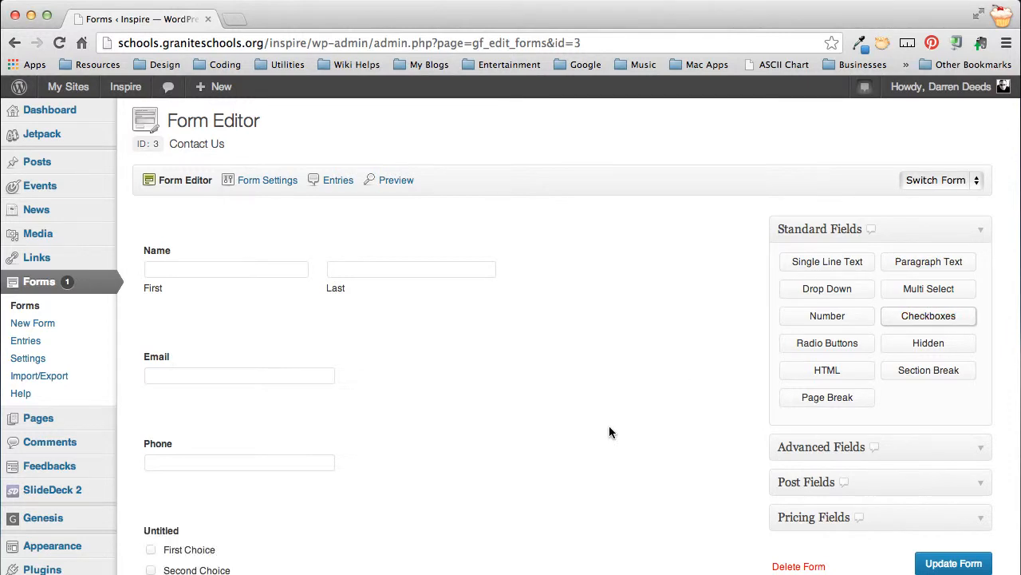
scroll(609, 427, down, 3)
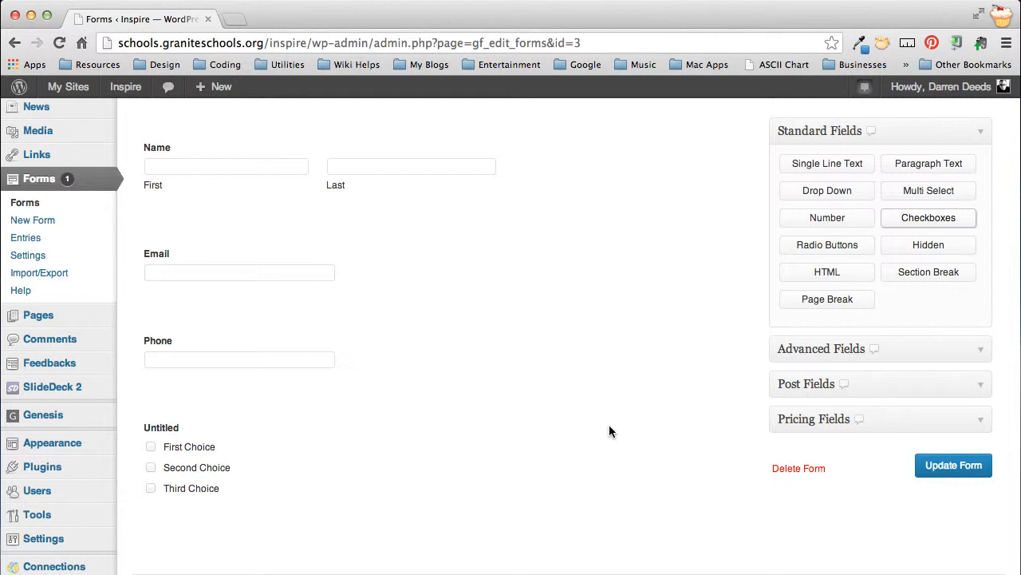
scroll(530, 434, down, 2)
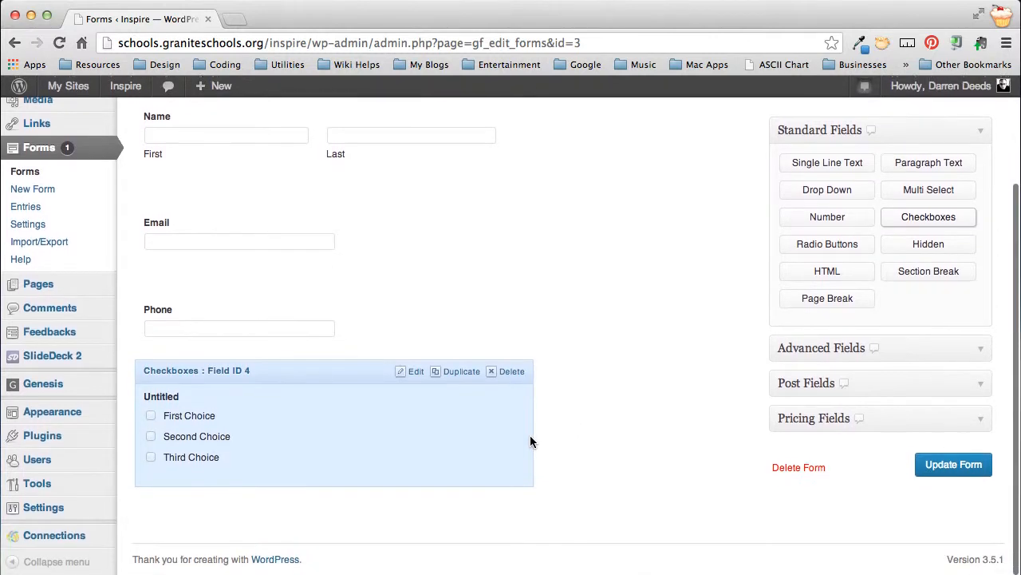
click(831, 167)
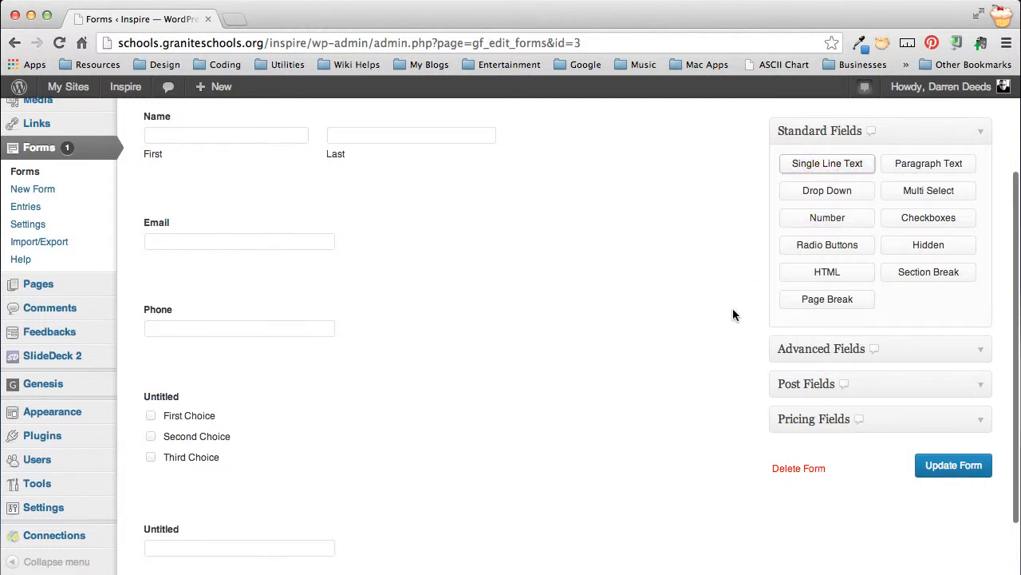
scroll(734, 313, down, 2)
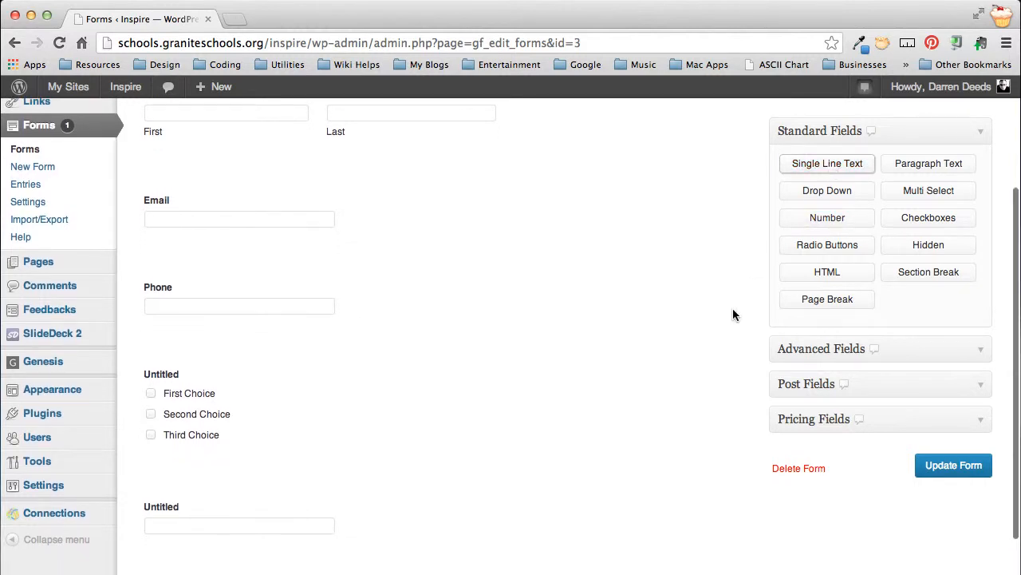
click(938, 170)
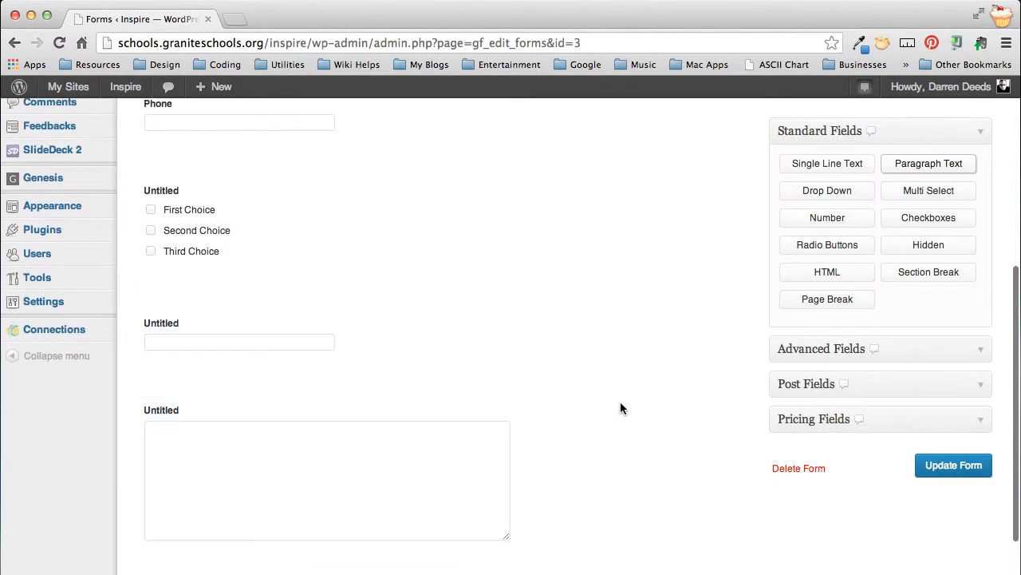
Step: Add a CAPTCHA field at the end of the form, then open and close its settings
click(987, 353)
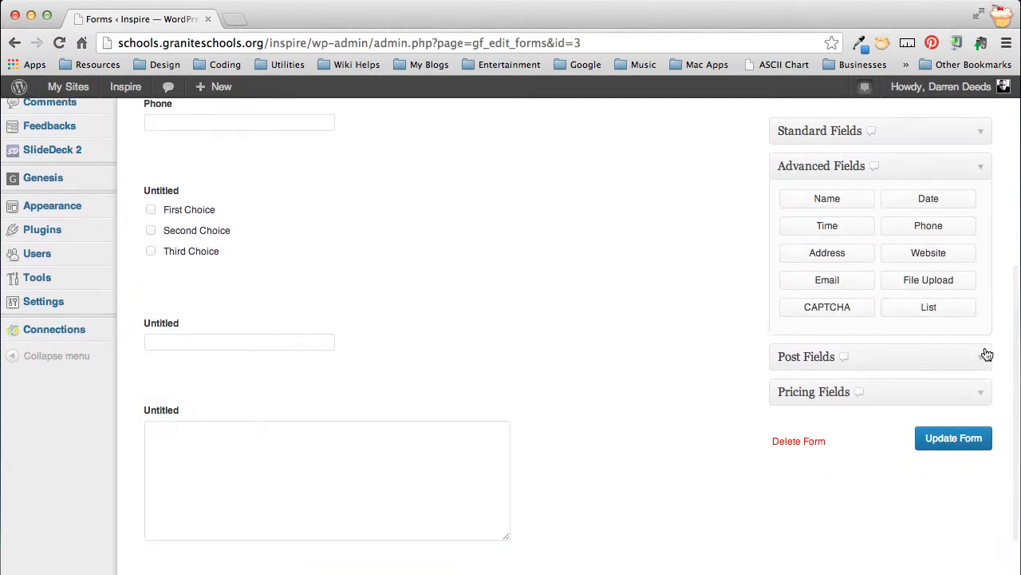
click(809, 312)
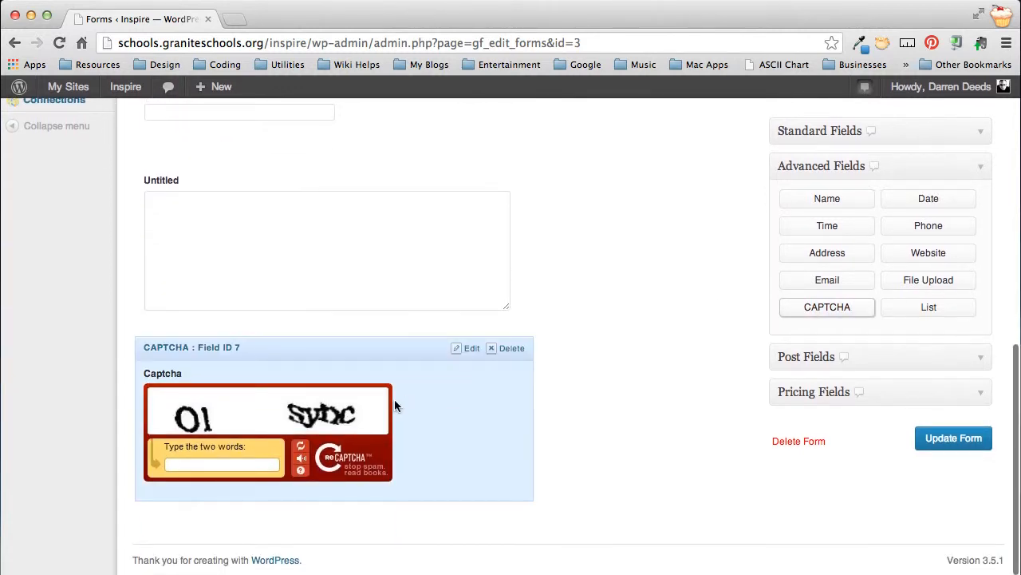
click(471, 349)
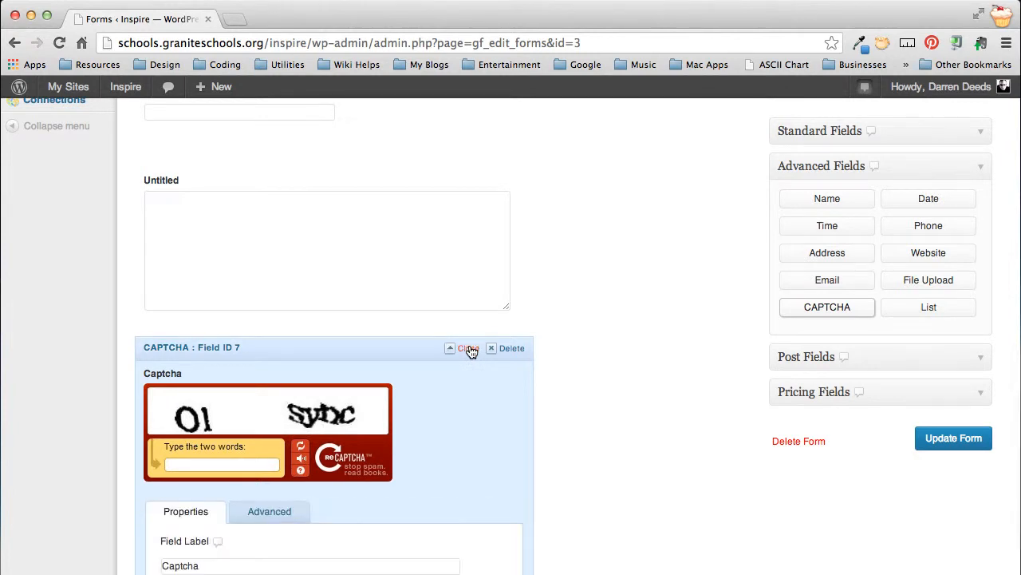
click(471, 349)
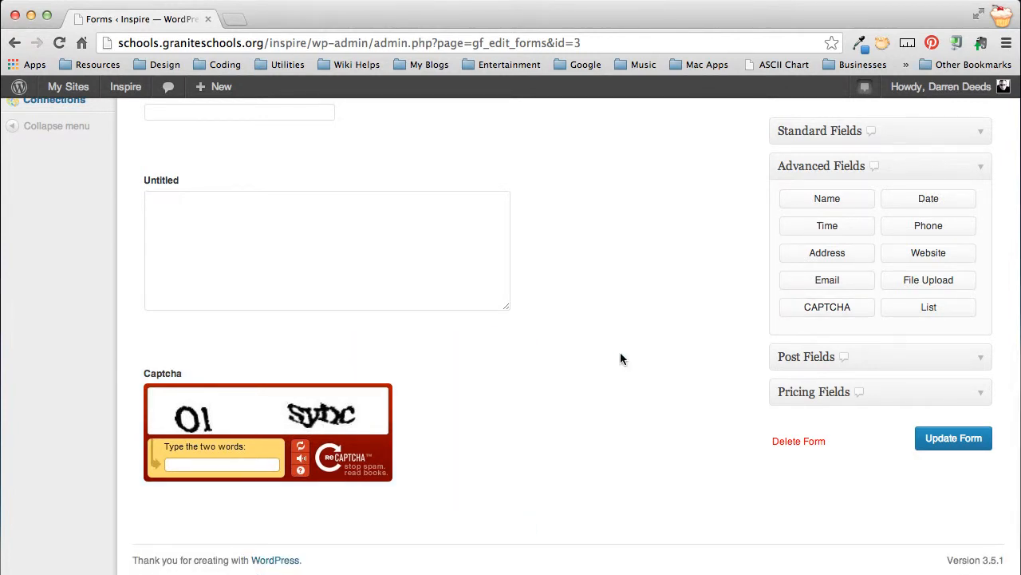
Step: Open the Name field's settings, keep the Normal name format and make the field required
scroll(620, 353, up, 10)
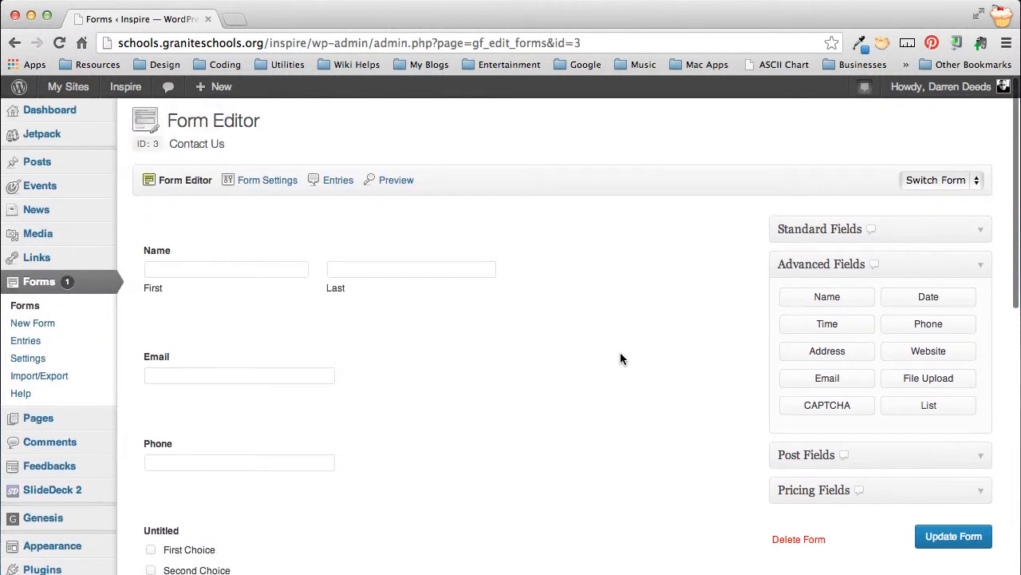
mouse_move(252, 305)
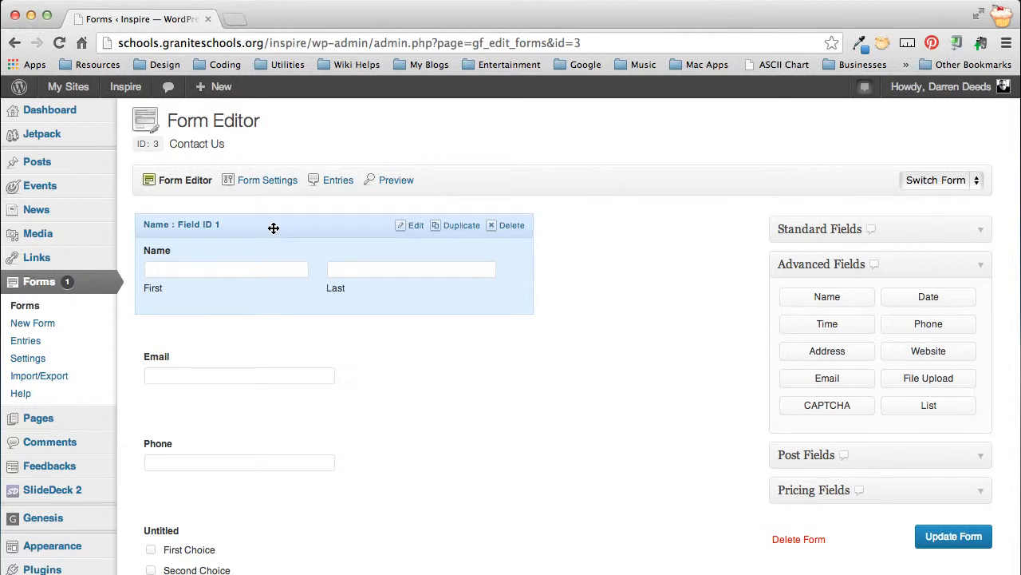
drag(273, 229, 299, 238)
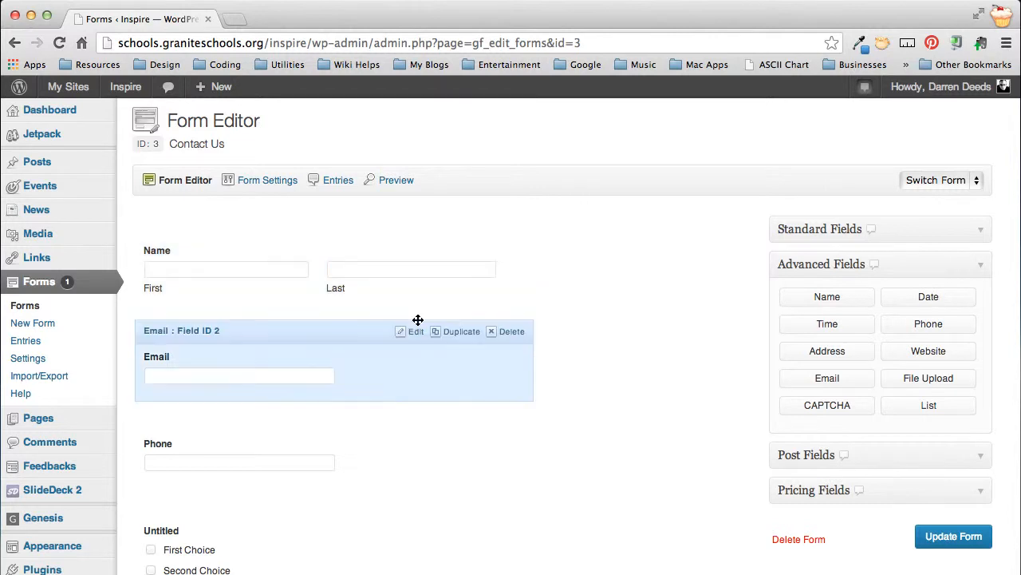
click(420, 229)
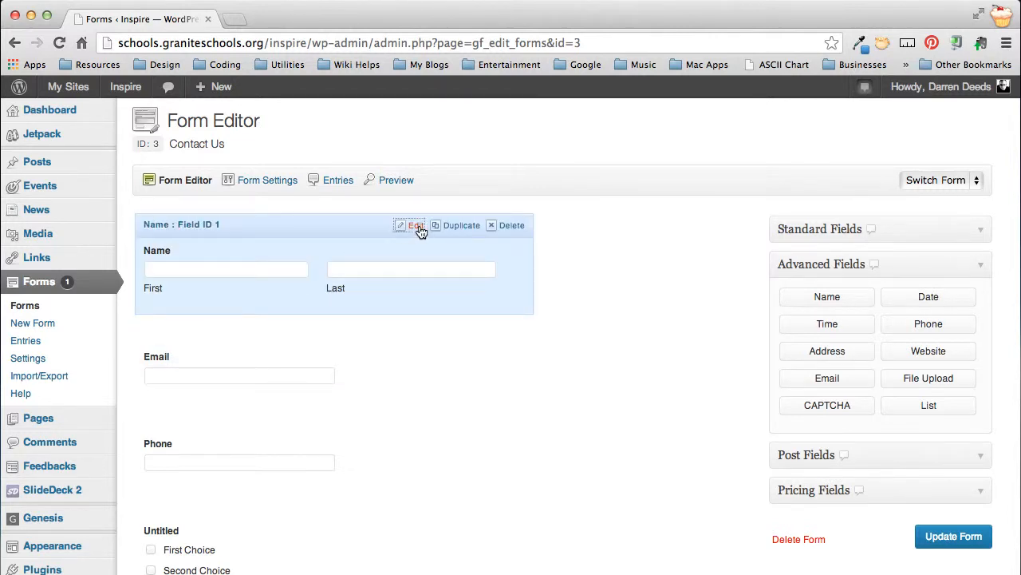
scroll(383, 287, down, 2)
scroll(380, 302, down, 2)
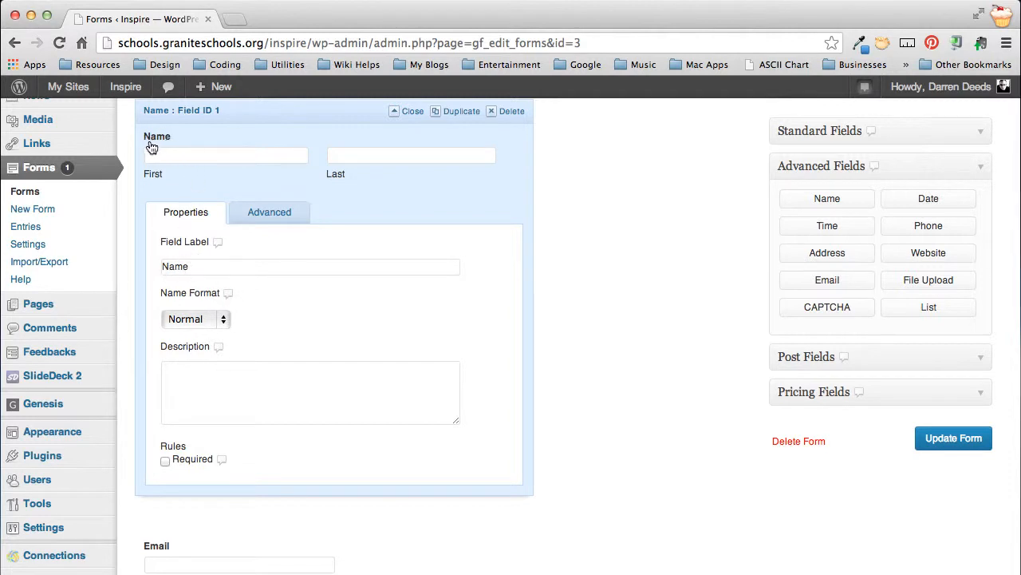
click(218, 320)
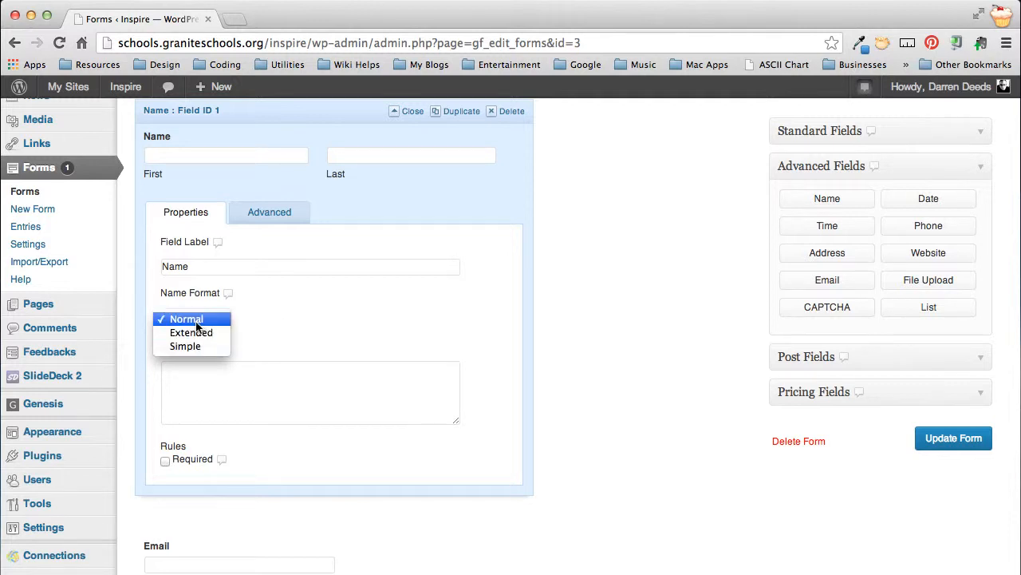
click(327, 313)
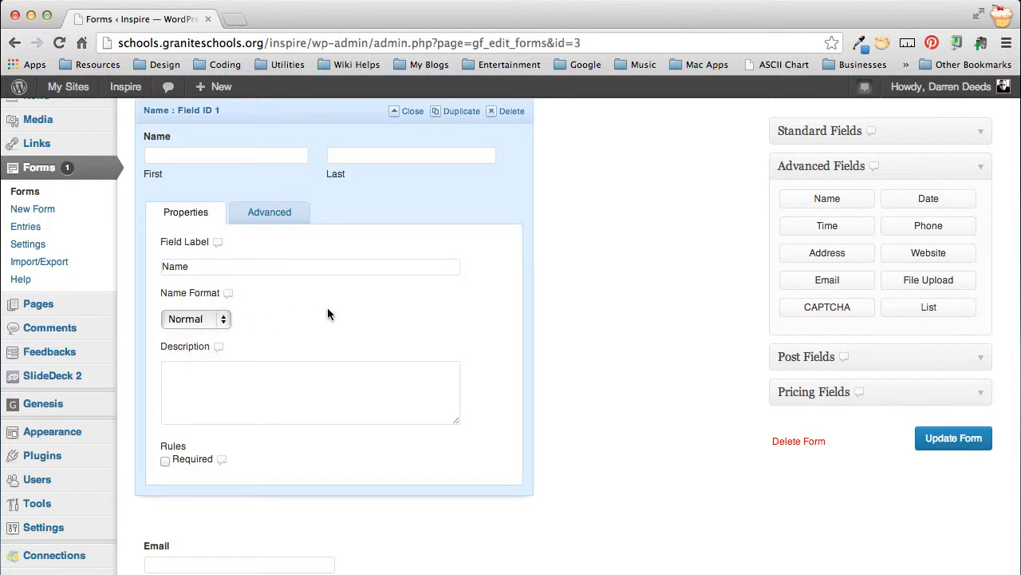
scroll(327, 311, down, 2)
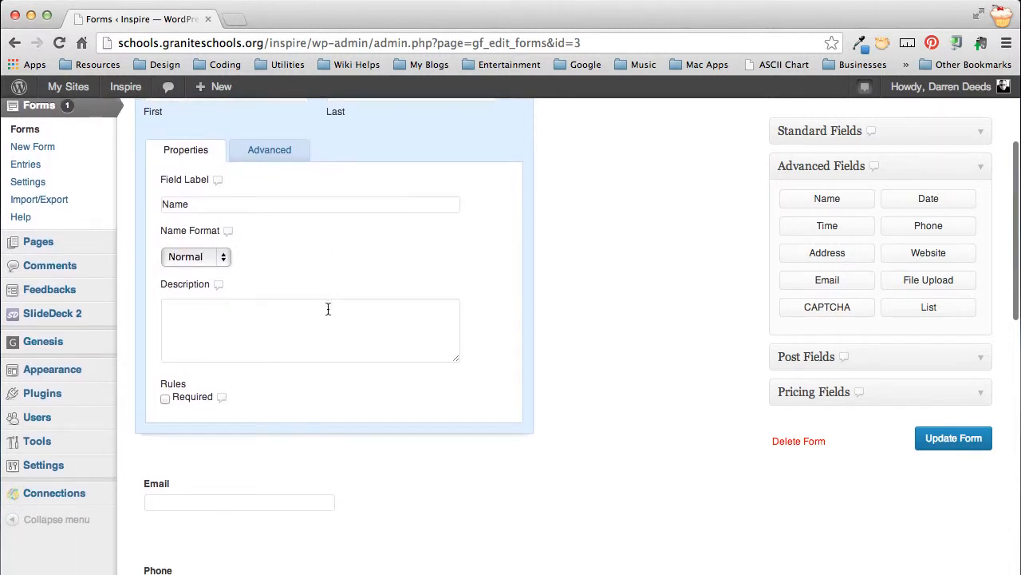
click(163, 398)
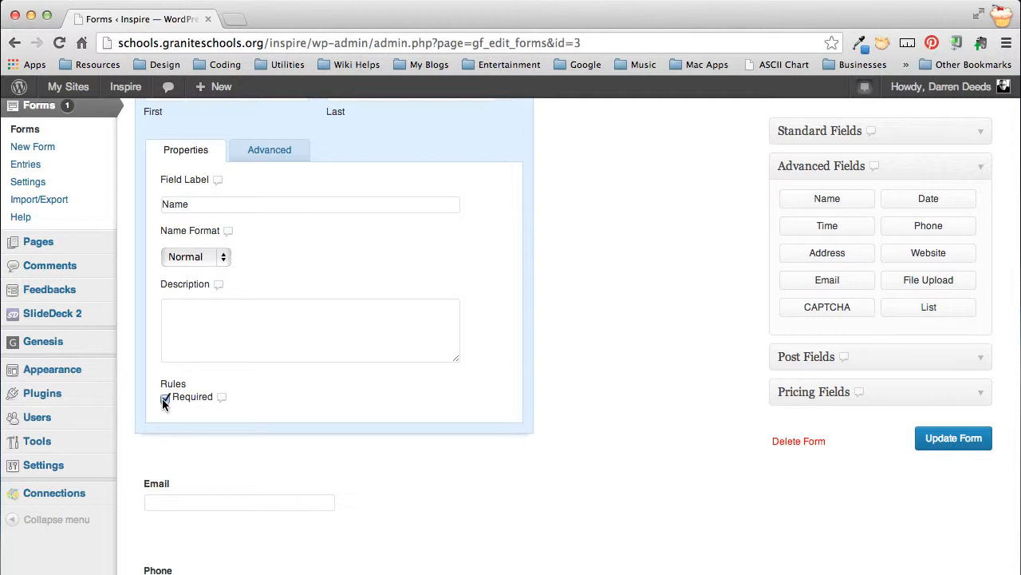
Step: Look through the Name field's advanced options, return to its properties and close the field's settings
scroll(401, 375, up, 3)
scroll(401, 375, up, 1)
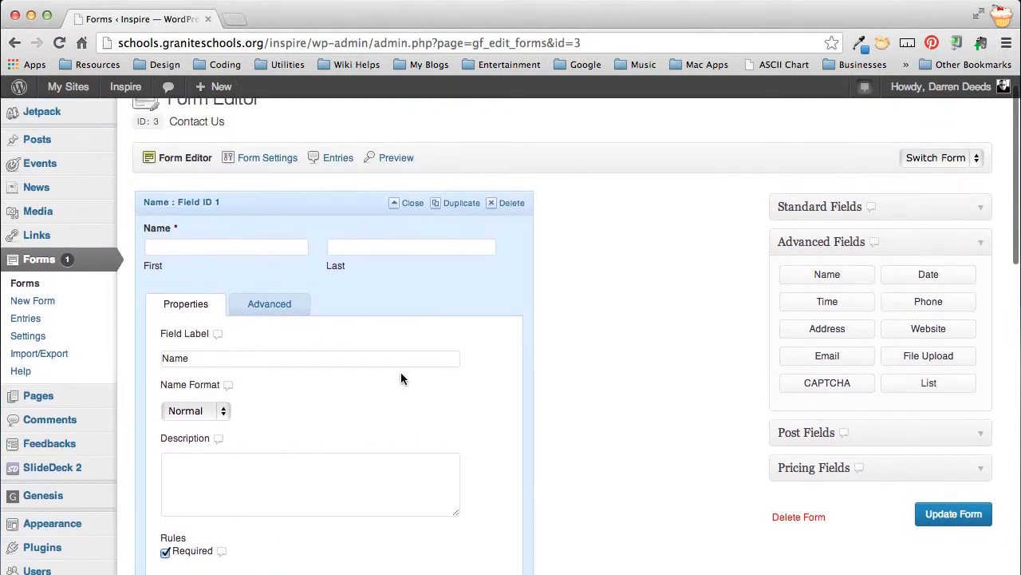
click(271, 306)
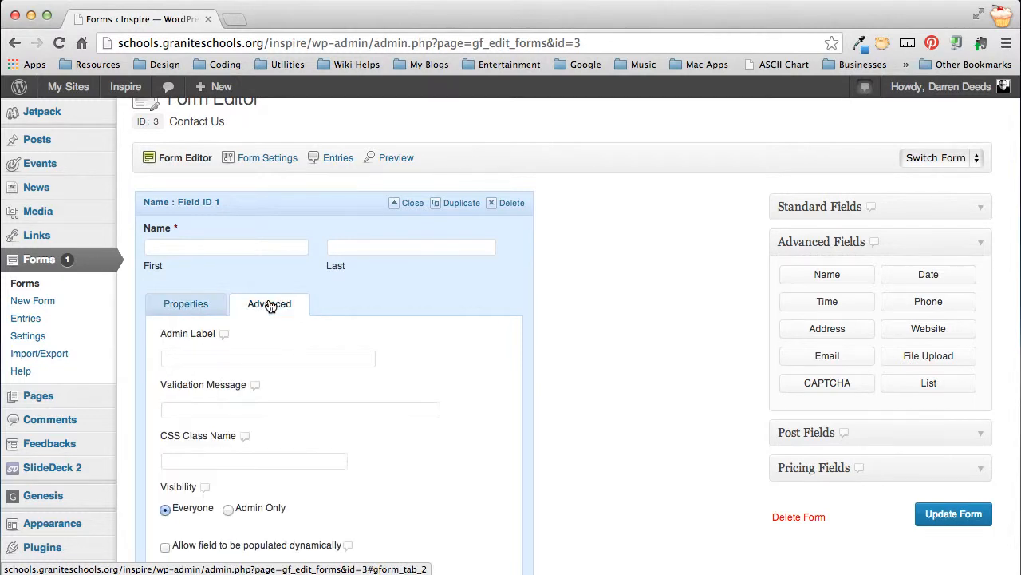
scroll(423, 342, down, 3)
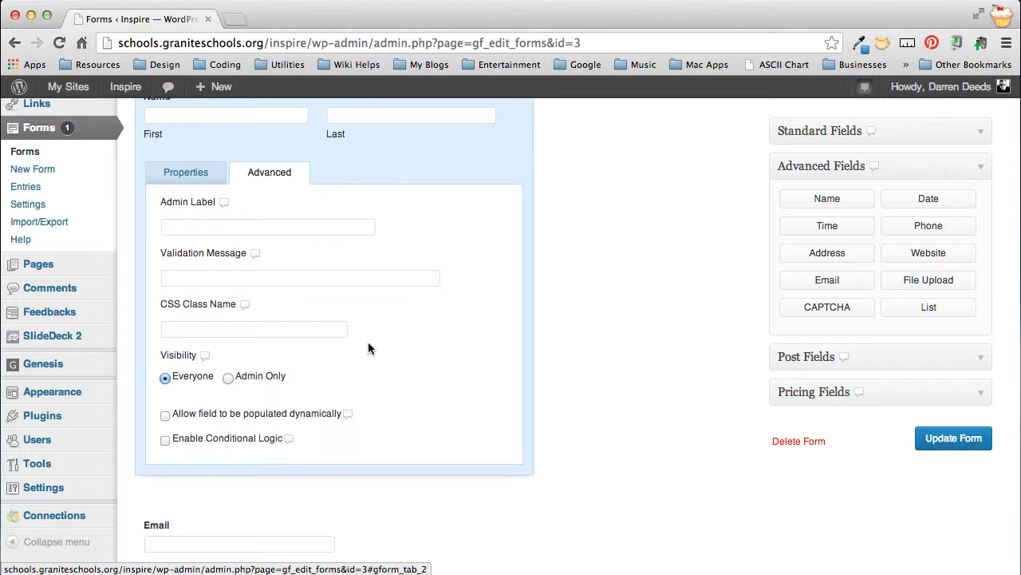
click(188, 173)
scroll(486, 254, up, 4)
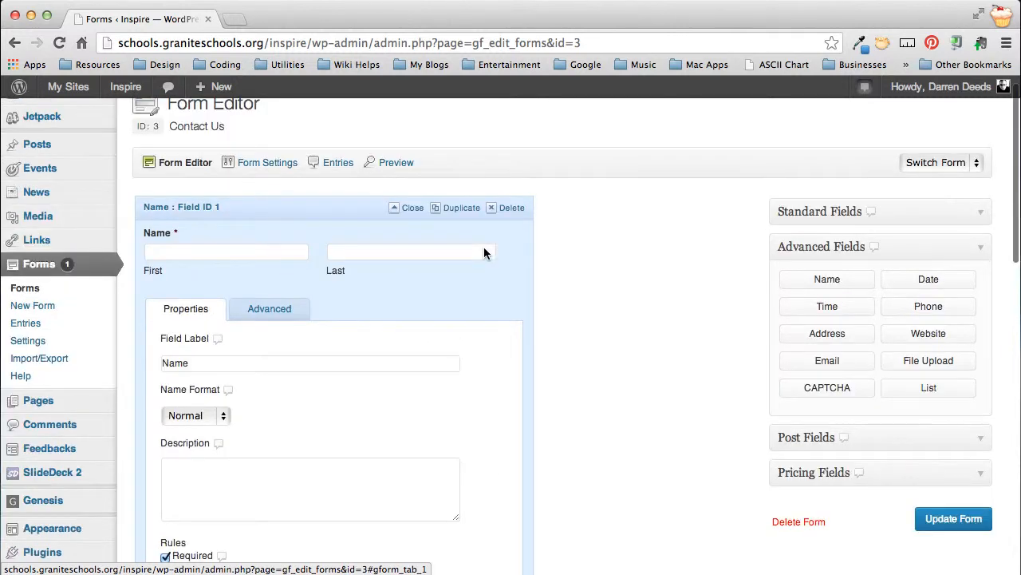
click(409, 209)
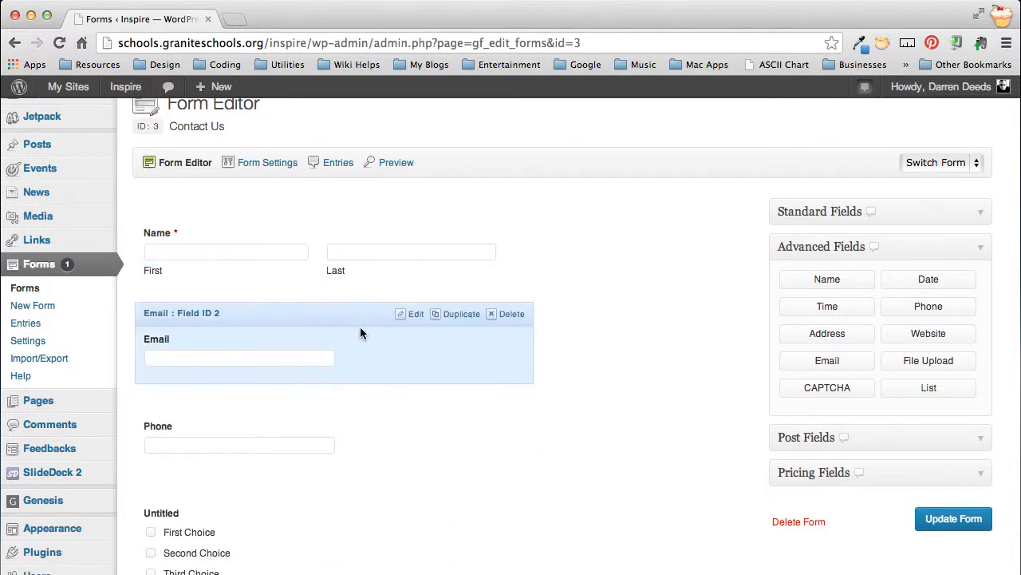
Step: Open the Email field's settings and make the field required
click(413, 313)
scroll(377, 367, down, 2)
scroll(378, 366, down, 3)
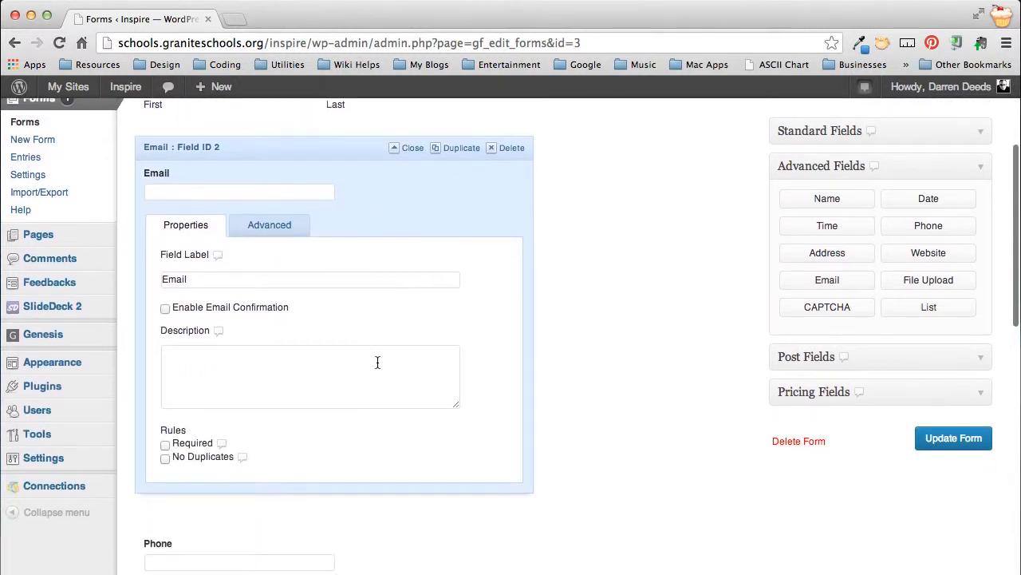
click(165, 445)
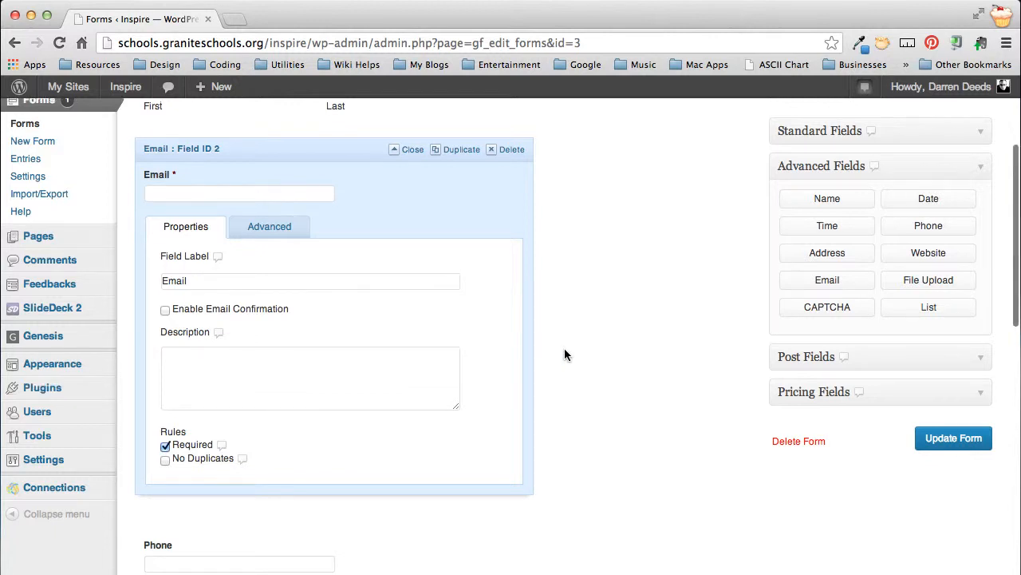
Step: Try out email confirmation on the Email field, and switch it off again
scroll(564, 354, up, 3)
scroll(565, 355, down, 2)
scroll(565, 355, down, 1)
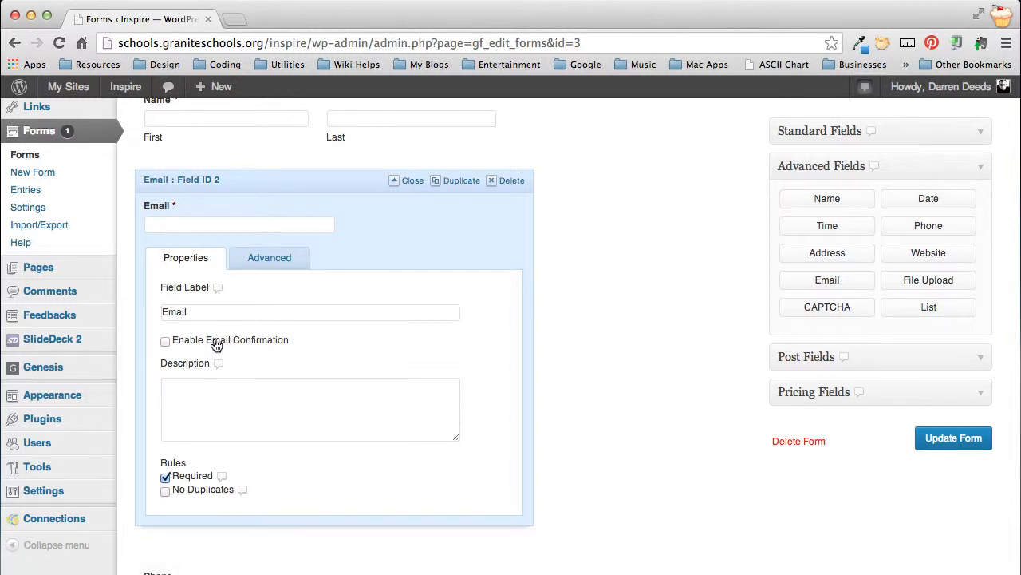
click(165, 341)
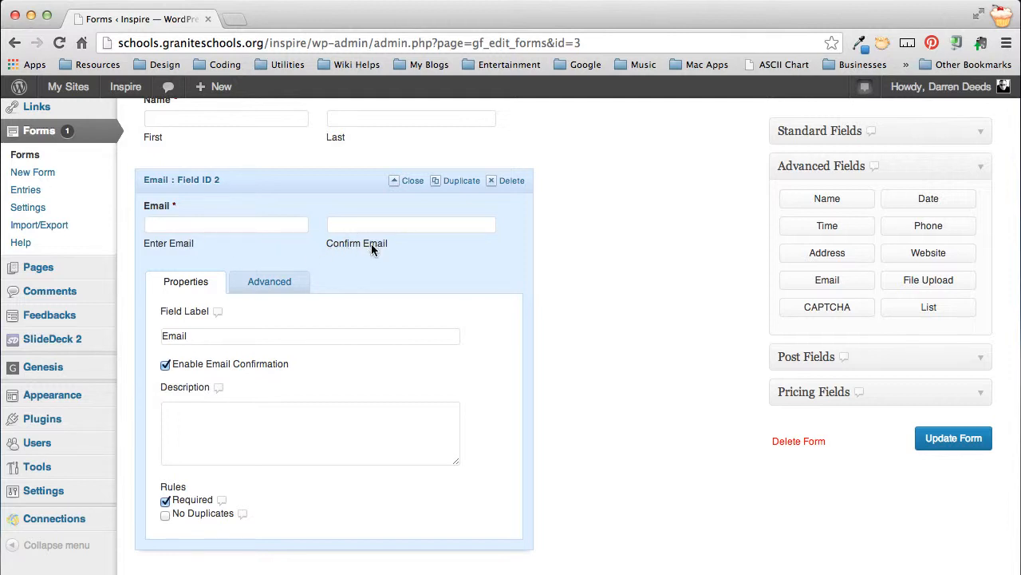
click(166, 364)
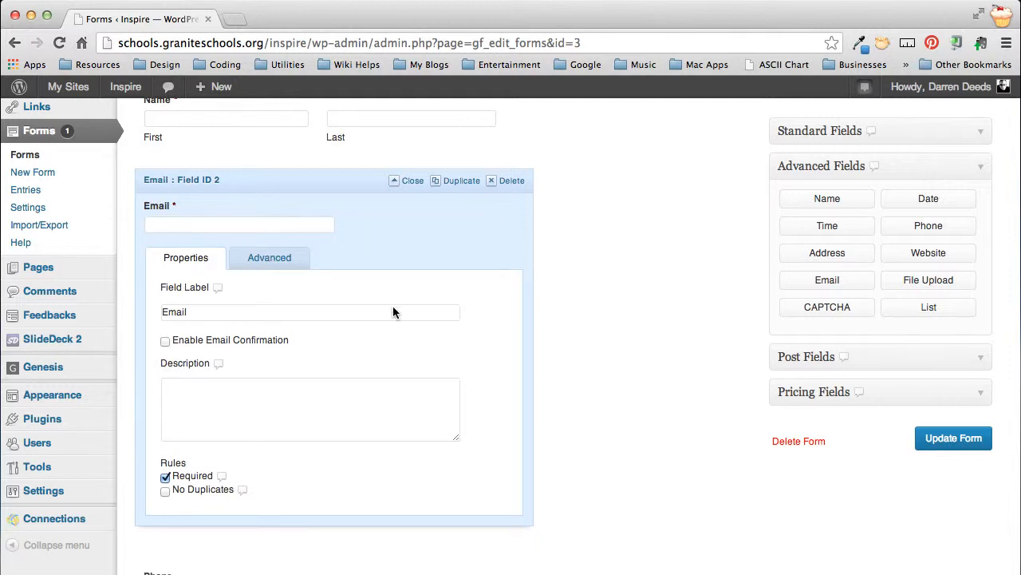
Step: Check the required markers on the Name and Email fields and look over the Phone and Checkboxes fields below
scroll(609, 300, down, 5)
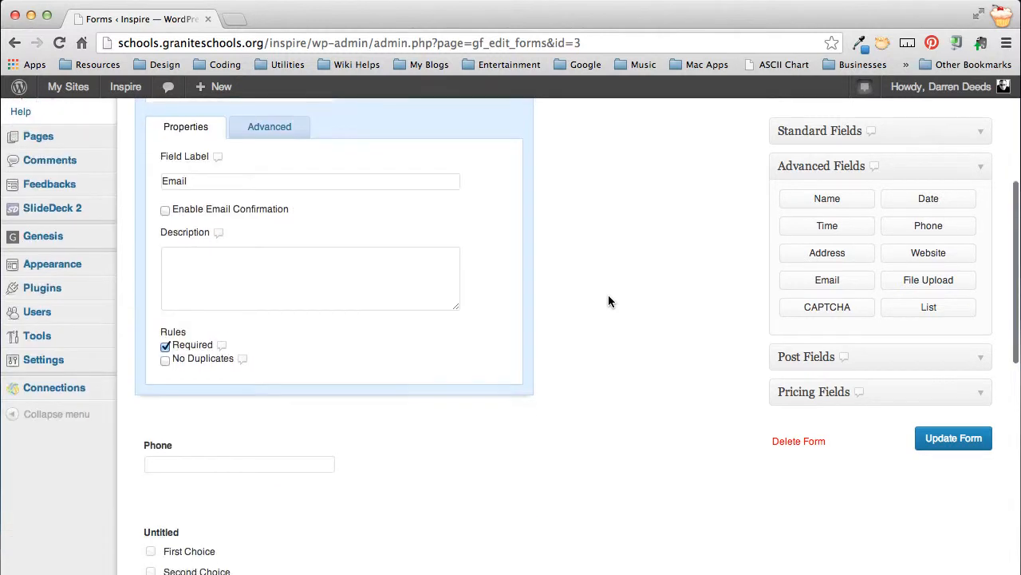
scroll(309, 278, up, 3)
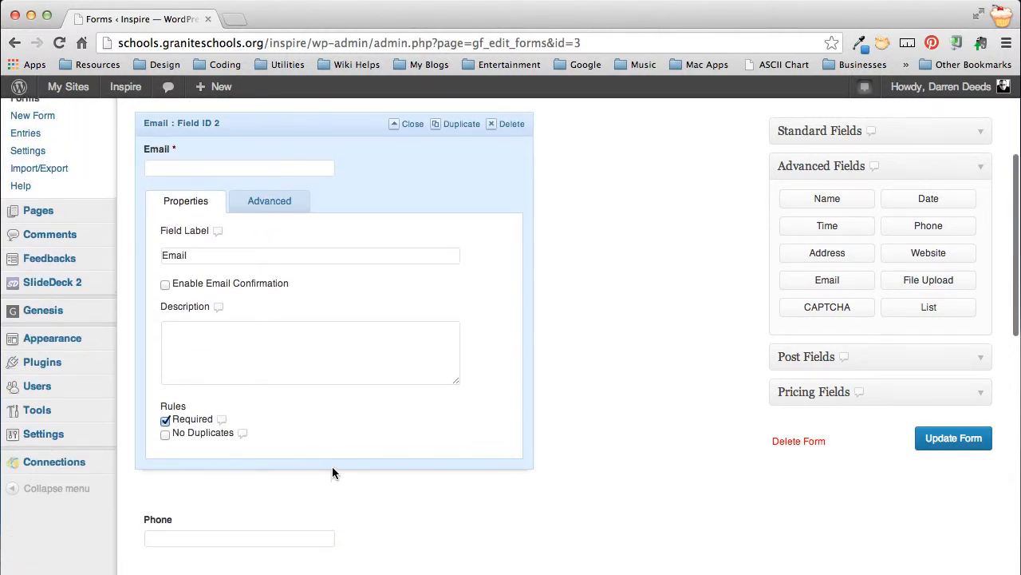
scroll(332, 466, up, 1)
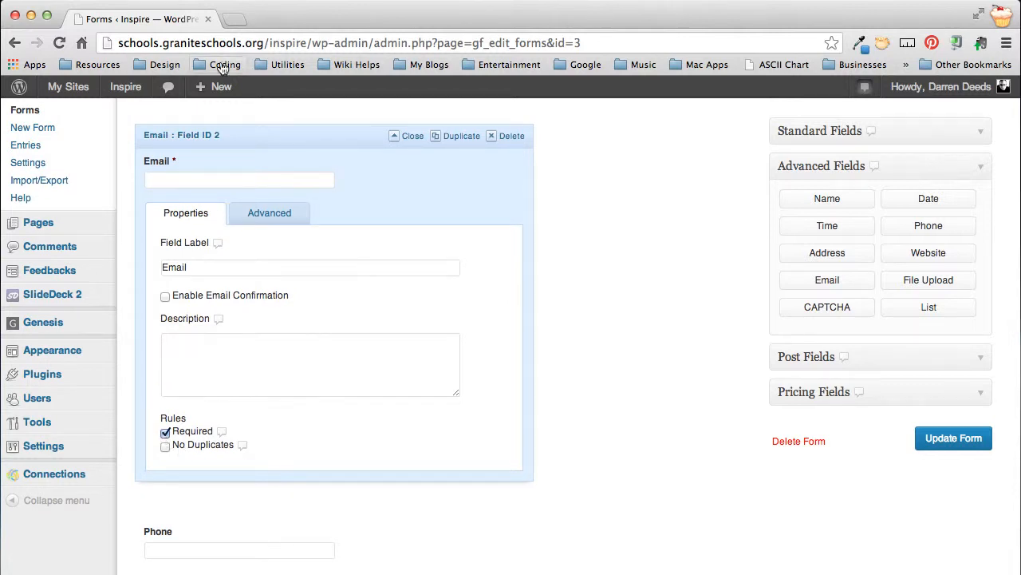
scroll(180, 165, up, 3)
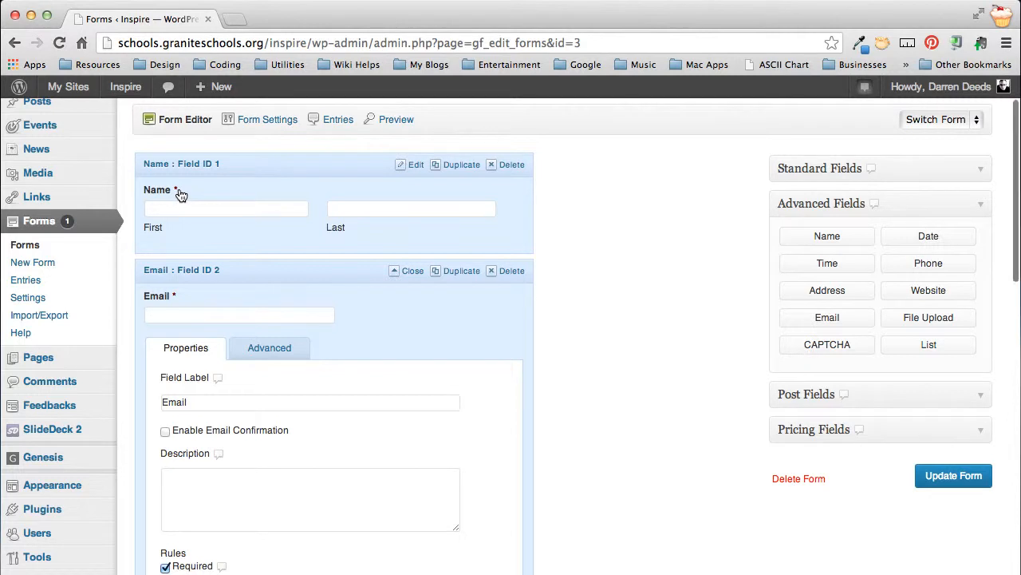
scroll(181, 194, down, 8)
scroll(180, 190, down, 1)
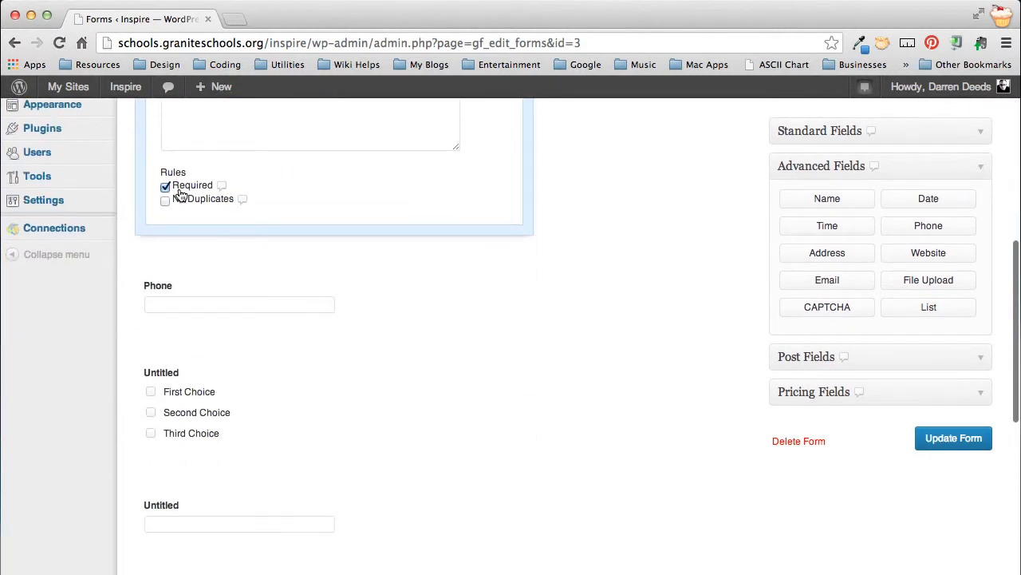
mouse_move(231, 267)
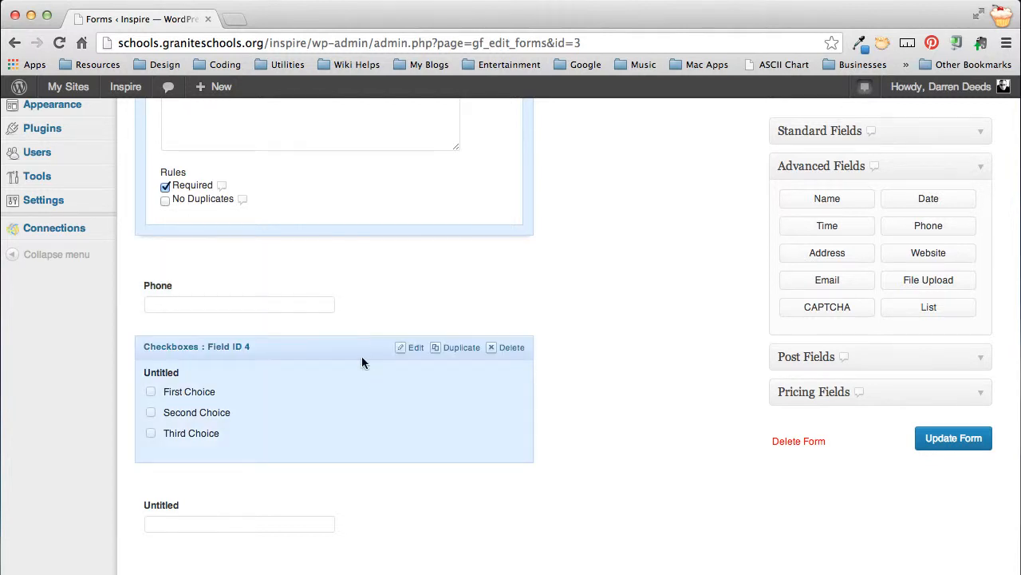
scroll(370, 371, down, 3)
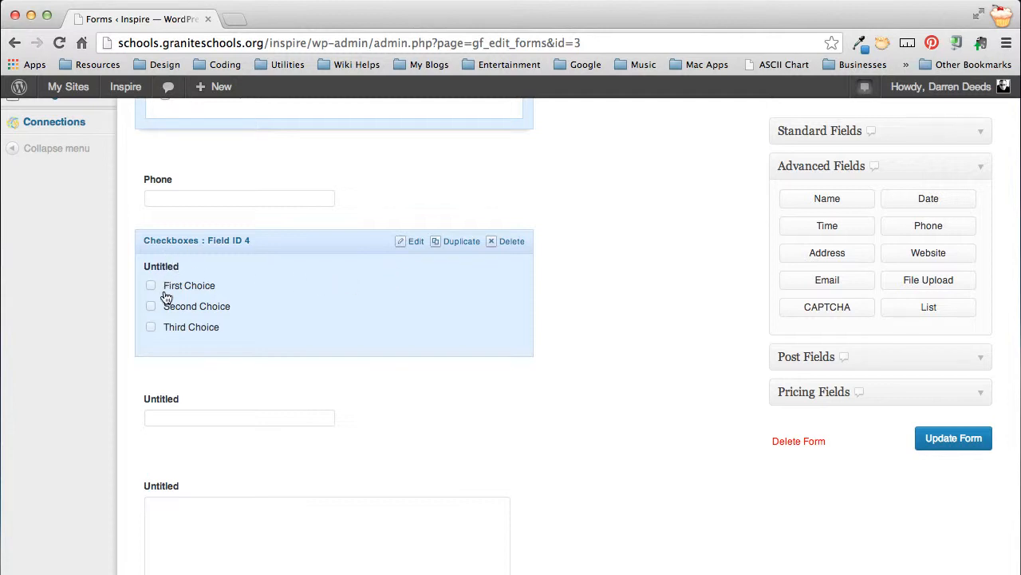
Step: Open the Checkboxes field's settings and set its label to "Who do you want to contact?"
click(416, 242)
scroll(377, 290, up, 2)
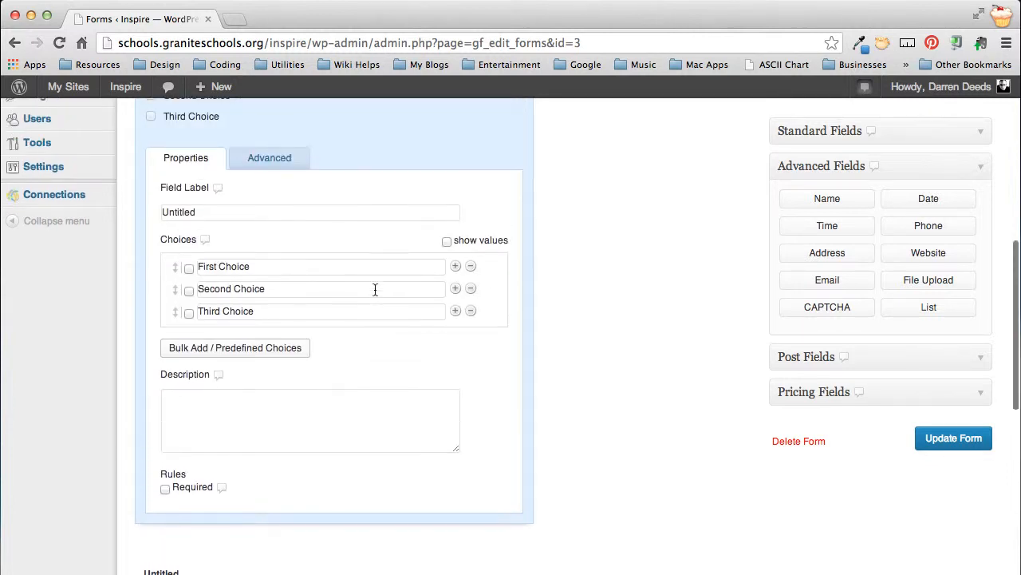
double_click(180, 212)
text(Who)
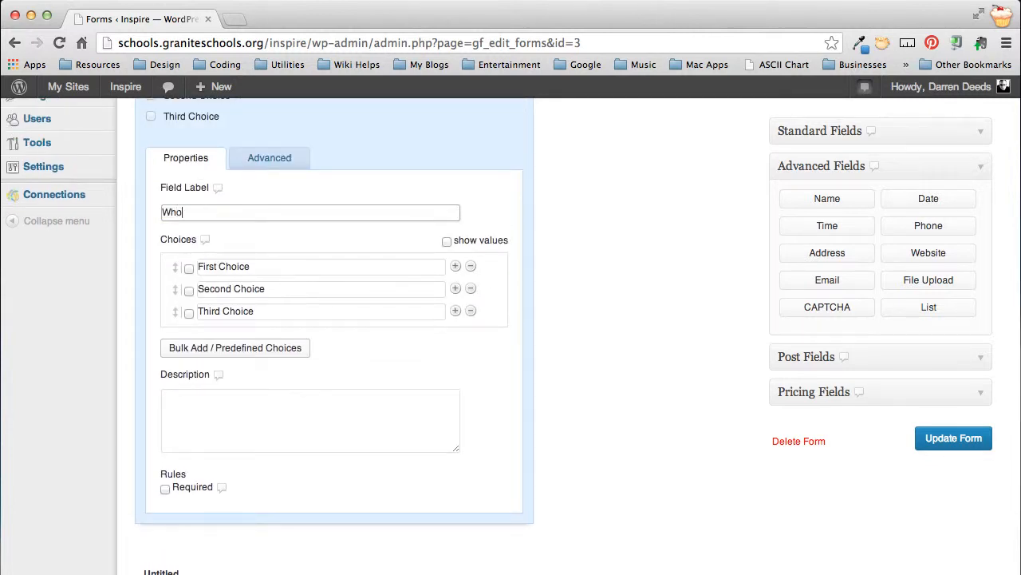
text( do you want to contact?)
key(Tab)
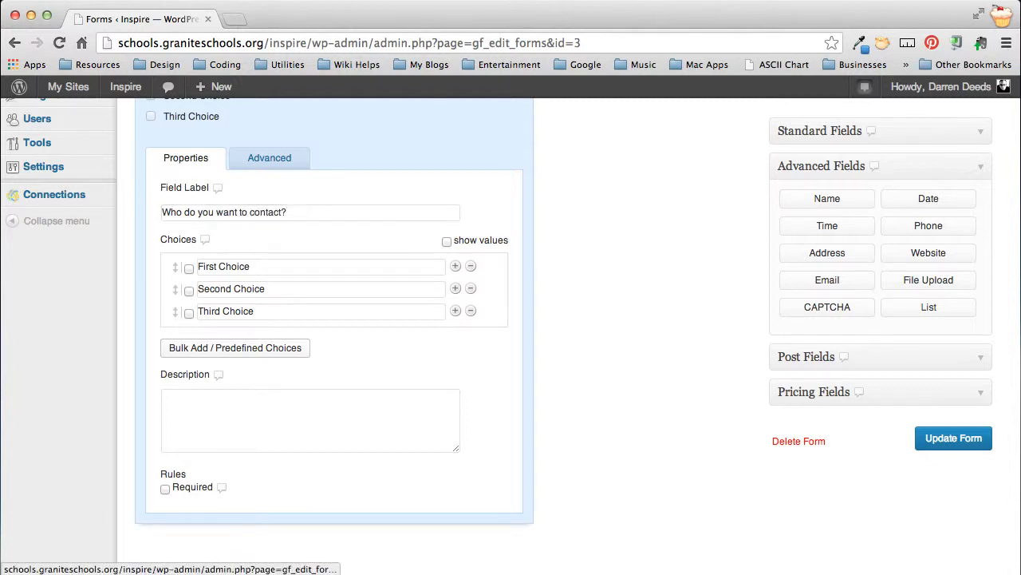
Step: Rename the first two checkbox choices to "Principal" and "Counselor"
triple_click(252, 266)
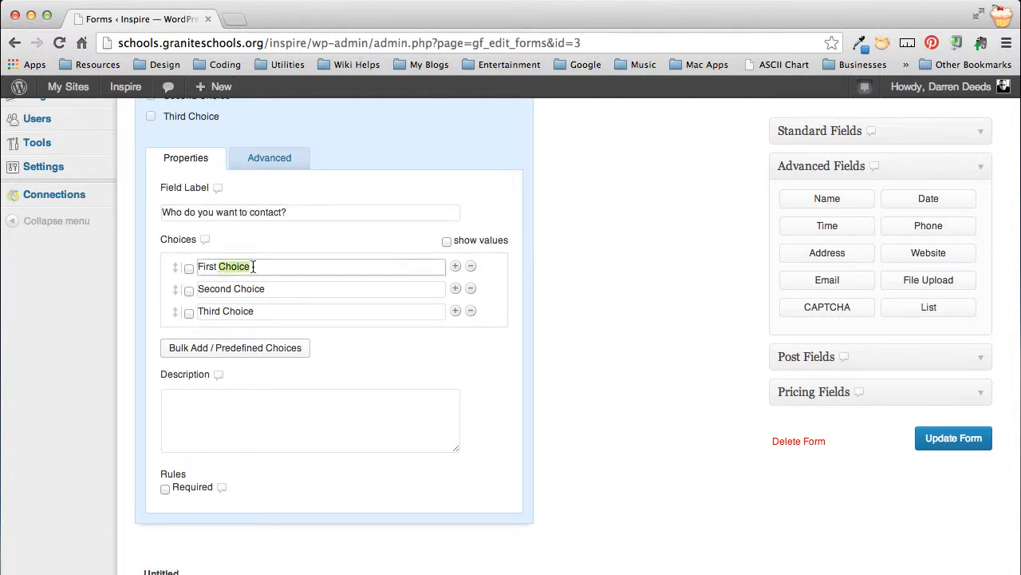
text(Principal)
triple_click(253, 289)
text(Couns)
text(elor)
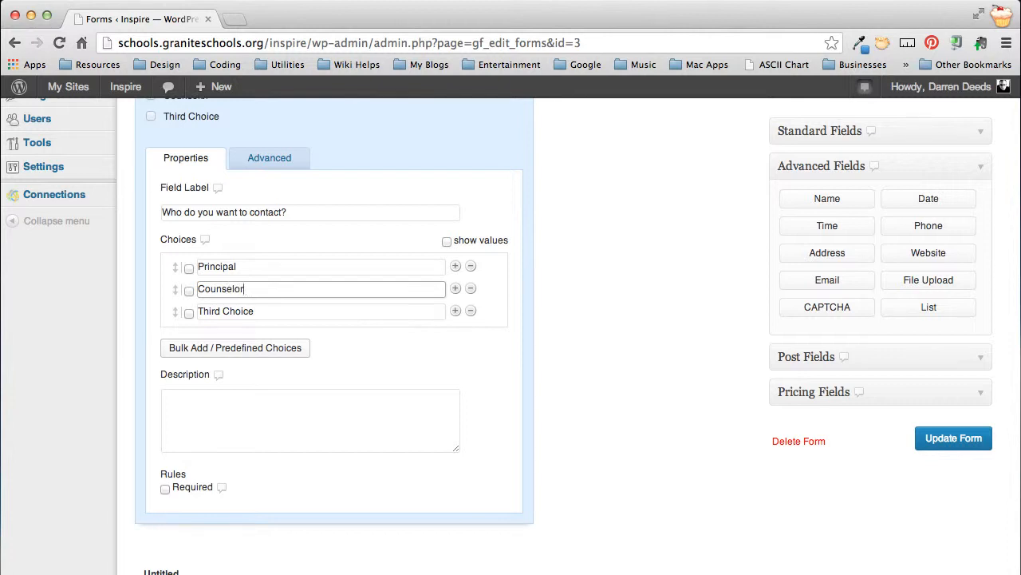
key(Tab)
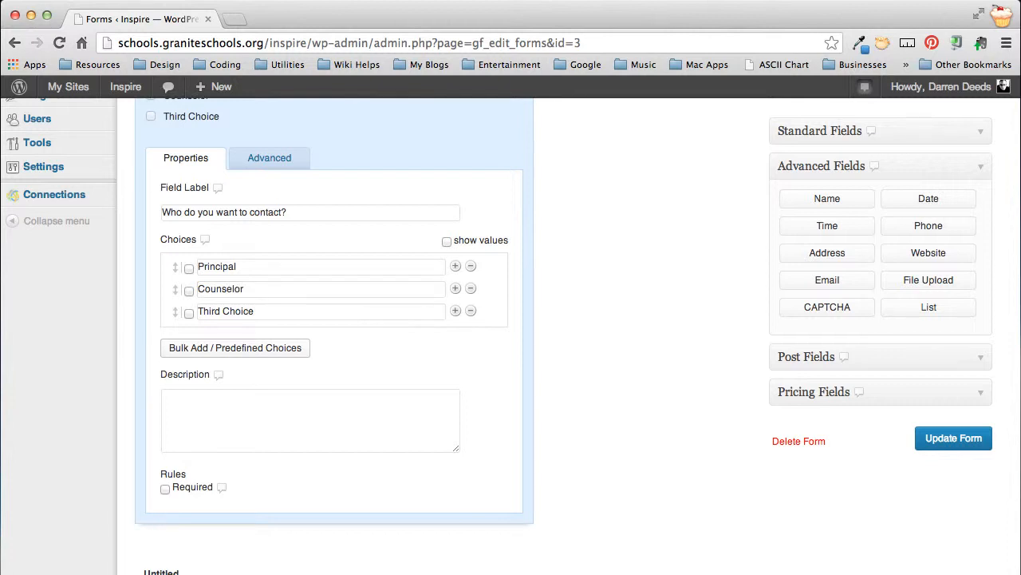
Step: Extend the first two checkbox choices to read "Principal's Office" and "Counselor's Office"
click(256, 268)
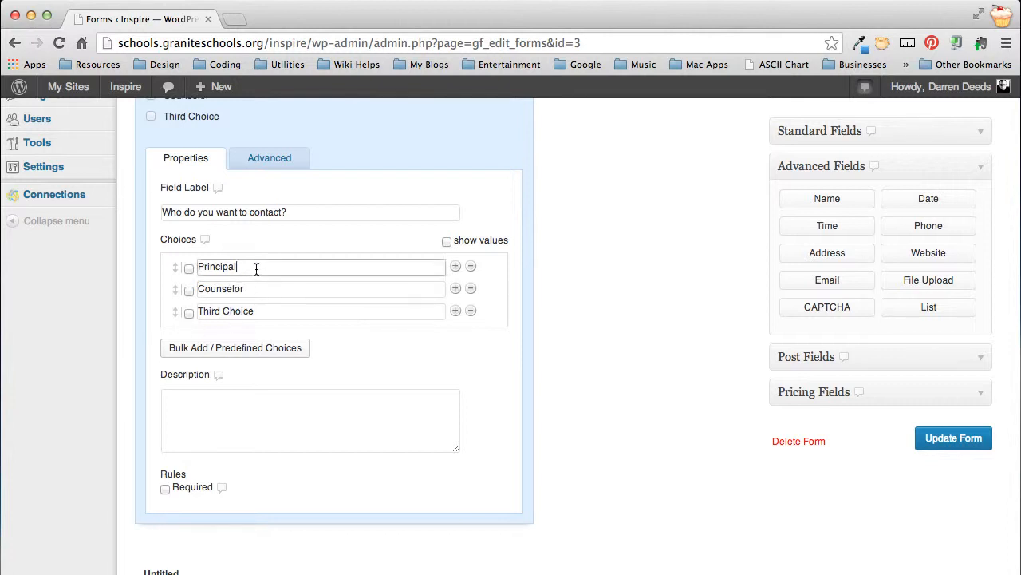
text('s Office)
click(273, 289)
text('s O)
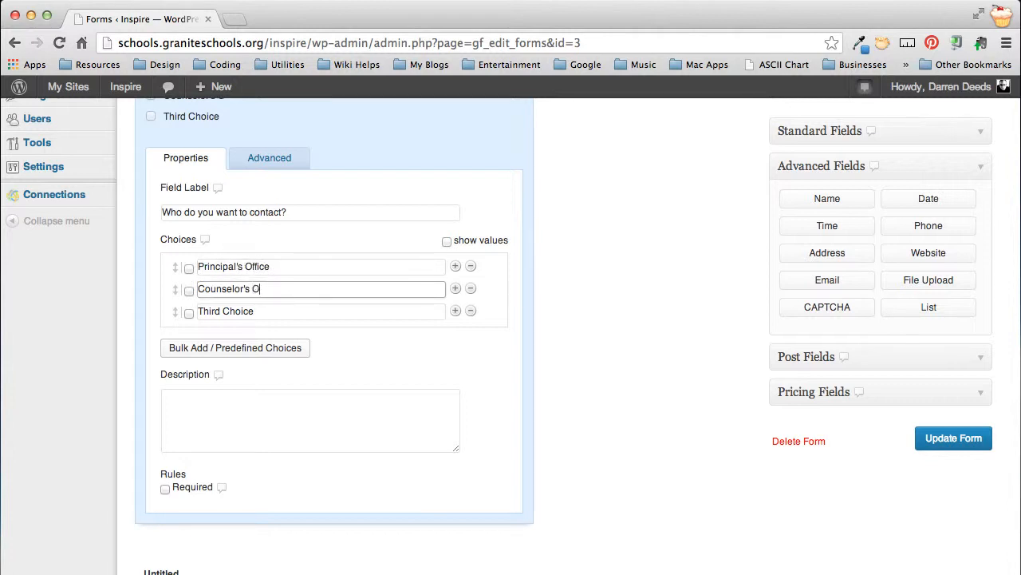
text(ffice)
Step: Rename the third checkbox choice to "Web Master"
triple_click(245, 312)
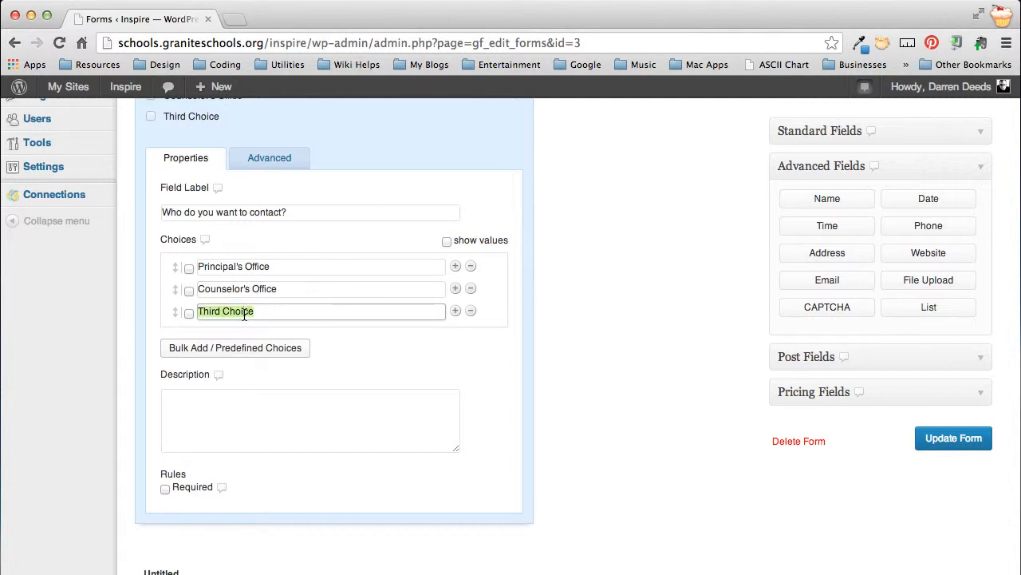
text(Web Master)
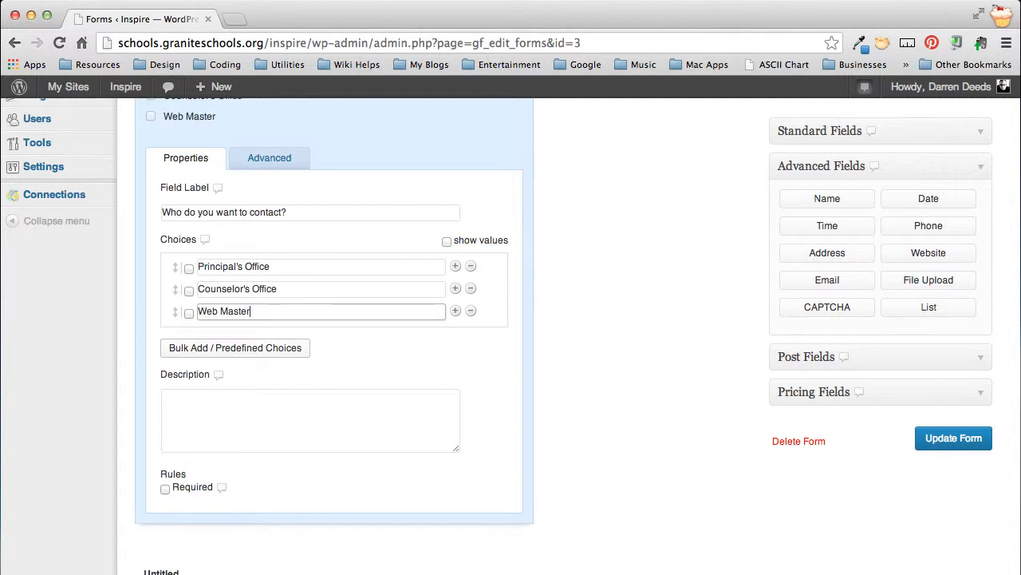
scroll(456, 374, down, 1)
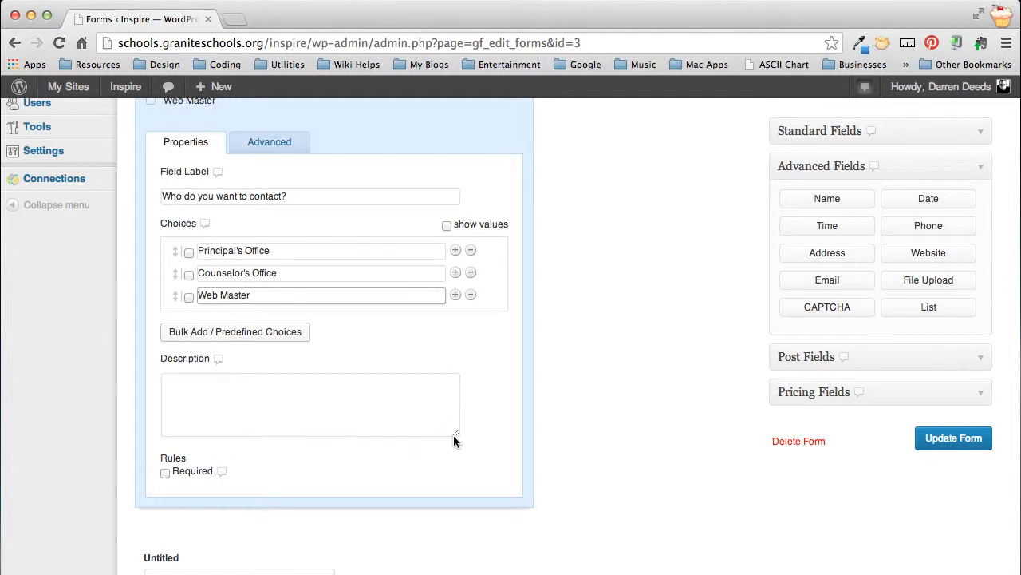
click(592, 395)
Step: Open the Single Line Text field's settings and set its label to "Subject"
scroll(592, 394, down, 3)
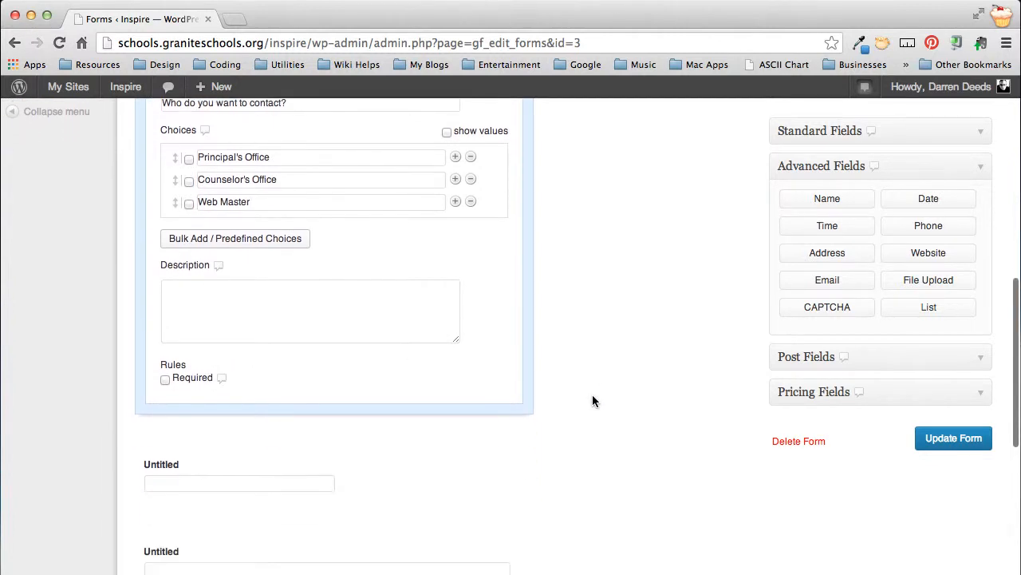
scroll(592, 401, down, 3)
click(422, 334)
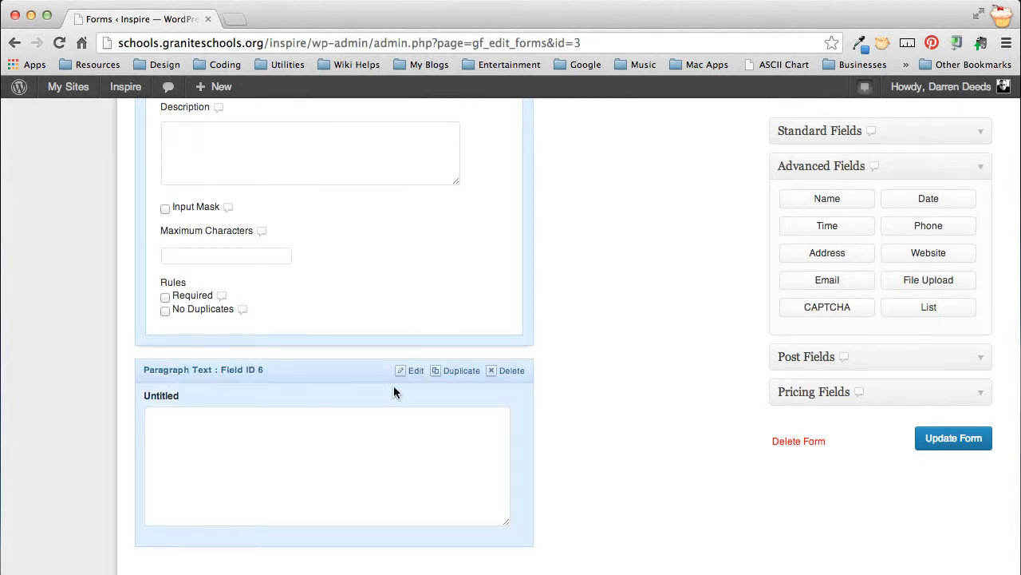
scroll(329, 411, up, 5)
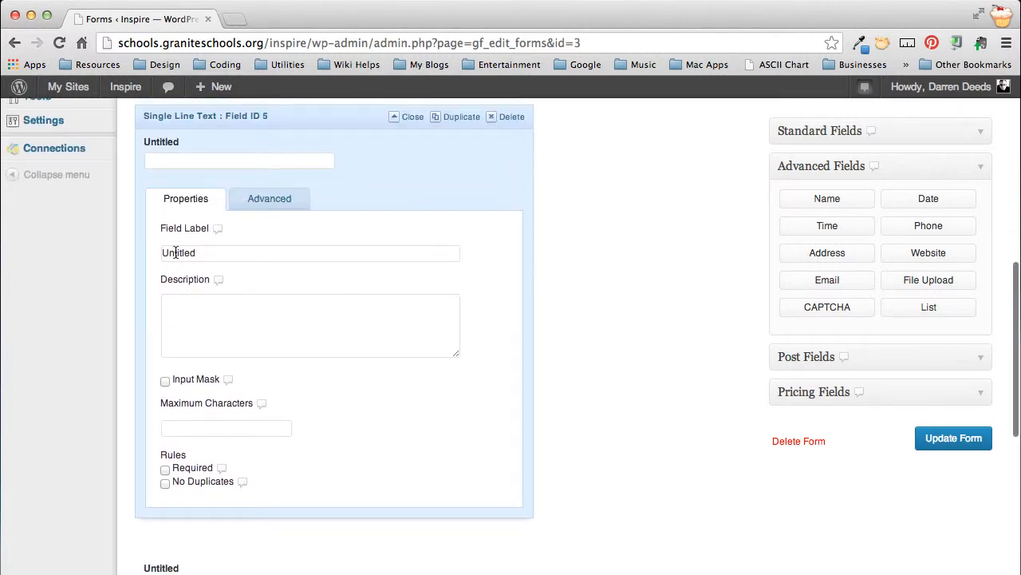
double_click(175, 252)
text(Subject)
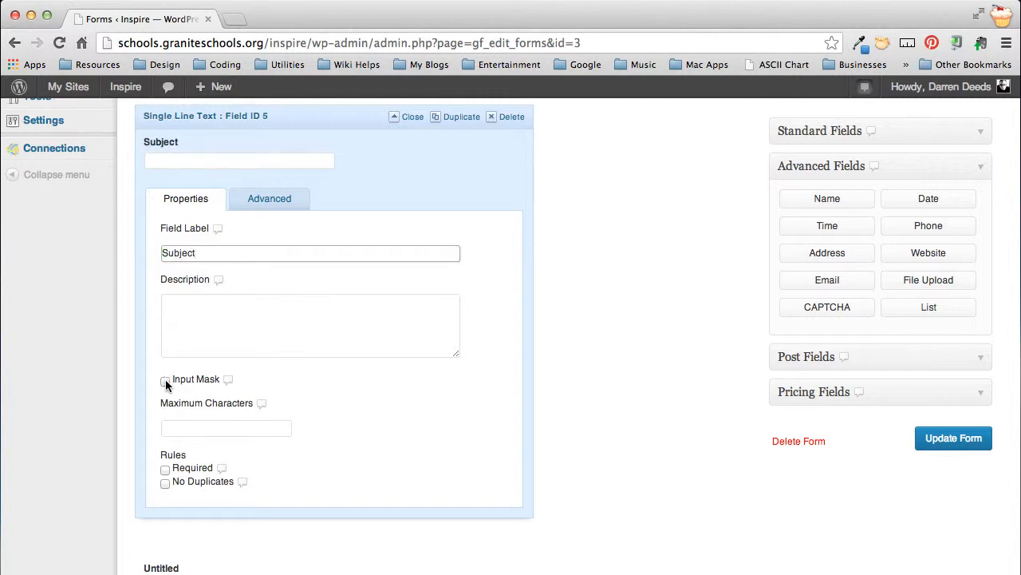
Step: Make the Subject field required and set its field size to Large in the advanced options
click(167, 470)
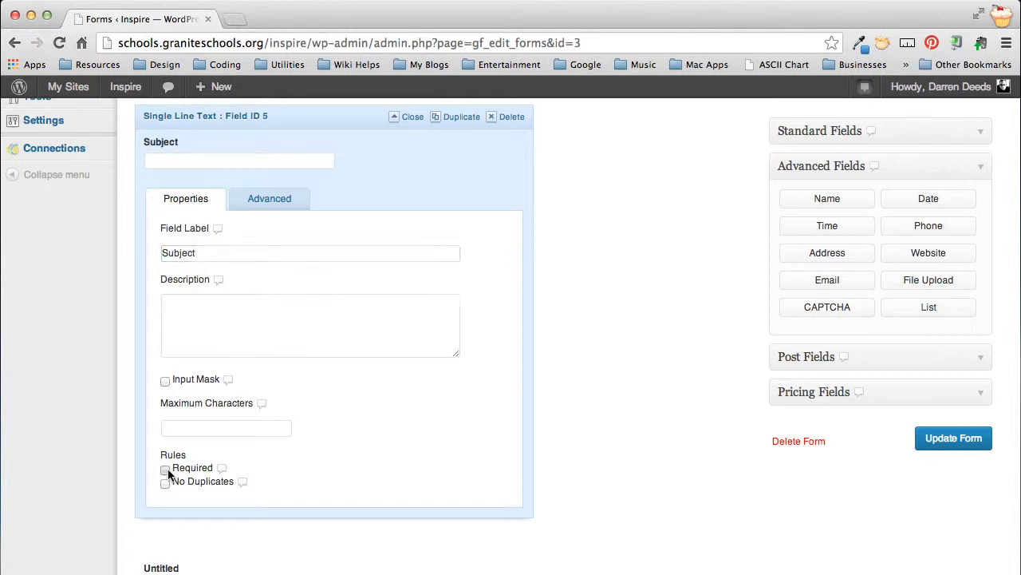
click(269, 201)
click(209, 305)
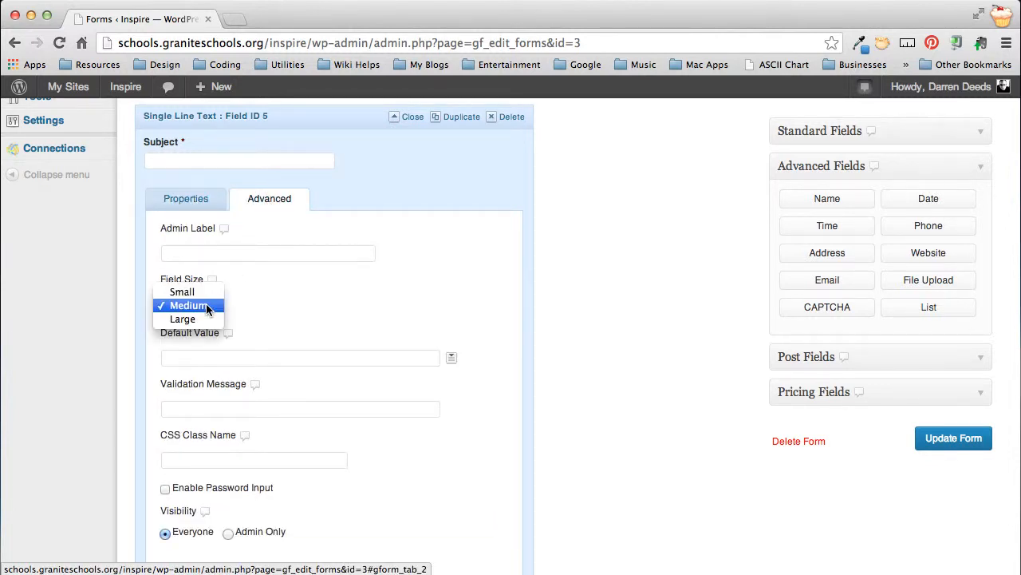
click(198, 319)
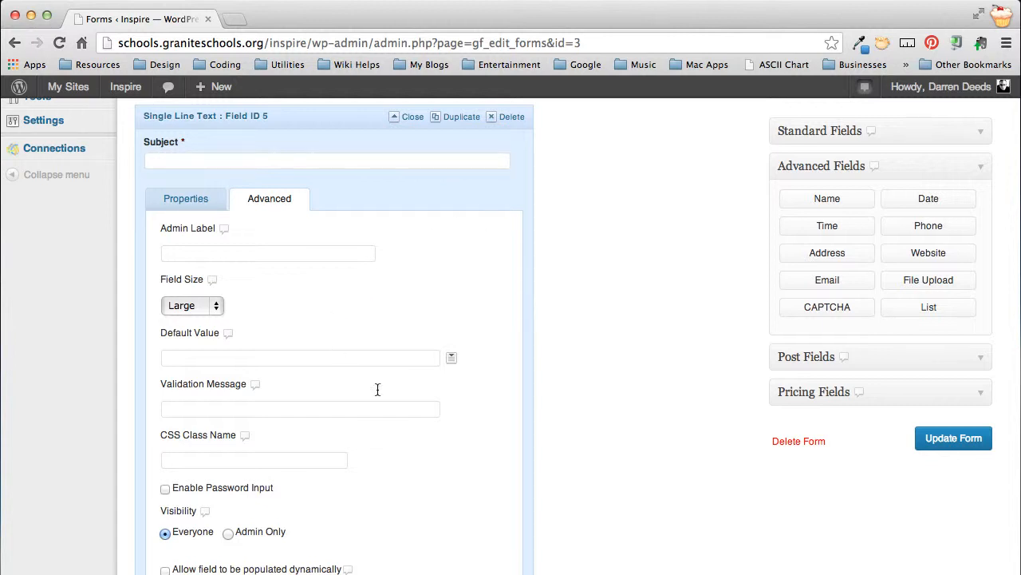
Step: Open the Paragraph Text field's settings and set its label to "Write us a message:"
scroll(412, 450, down, 5)
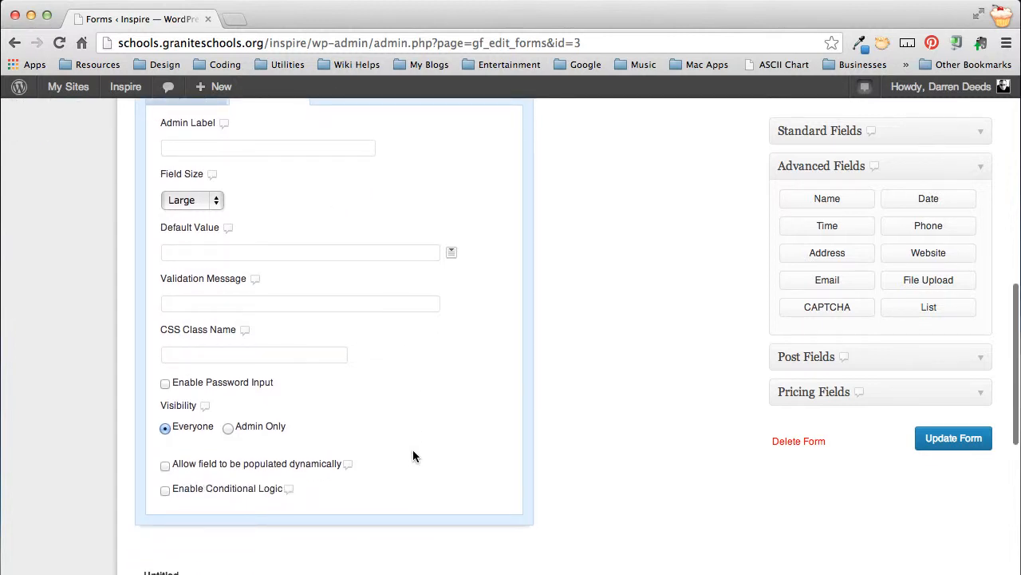
mouse_move(413, 452)
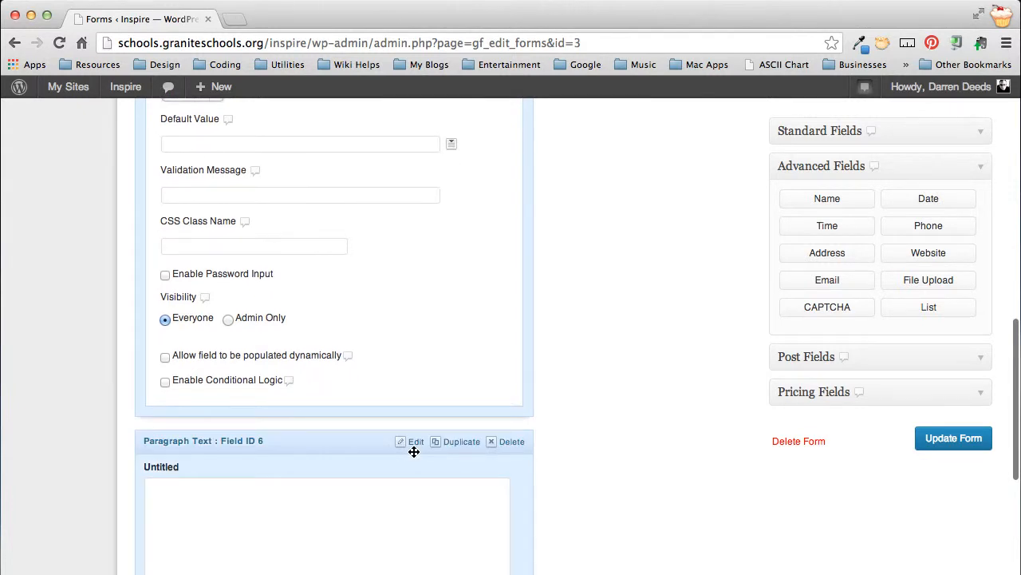
scroll(413, 450, up, 1)
scroll(413, 449, down, 2)
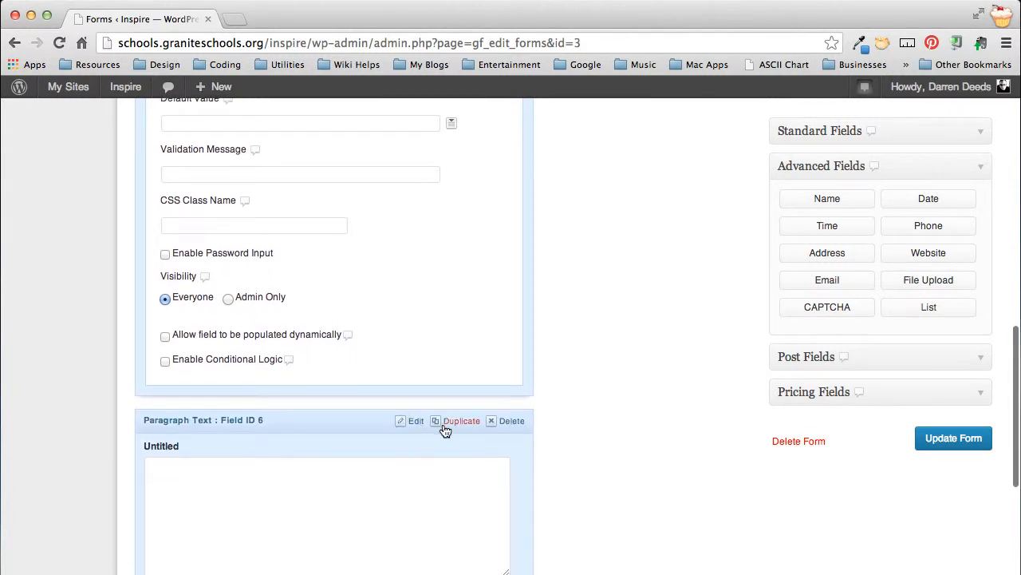
click(416, 420)
scroll(480, 436, up, 3)
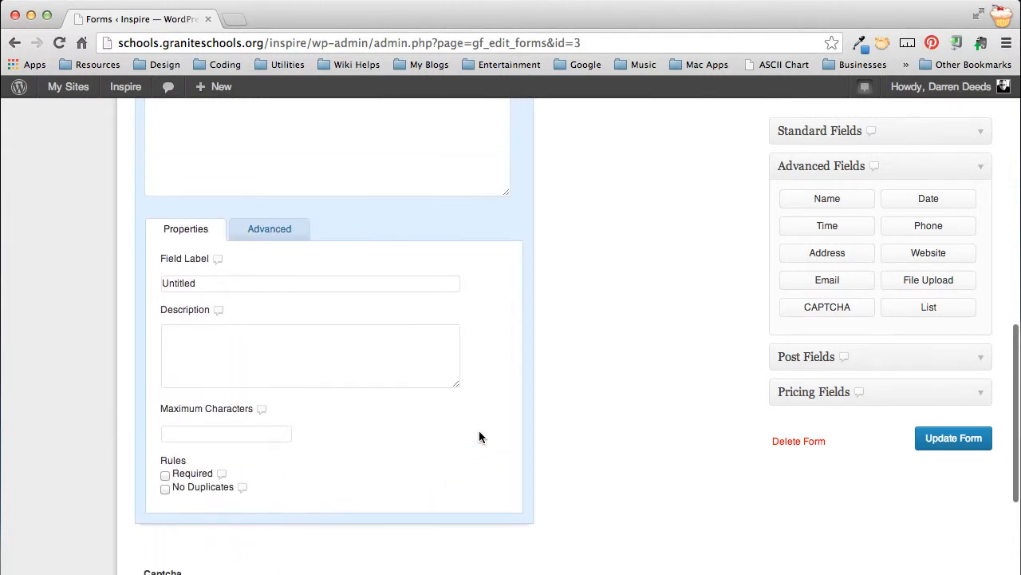
double_click(196, 310)
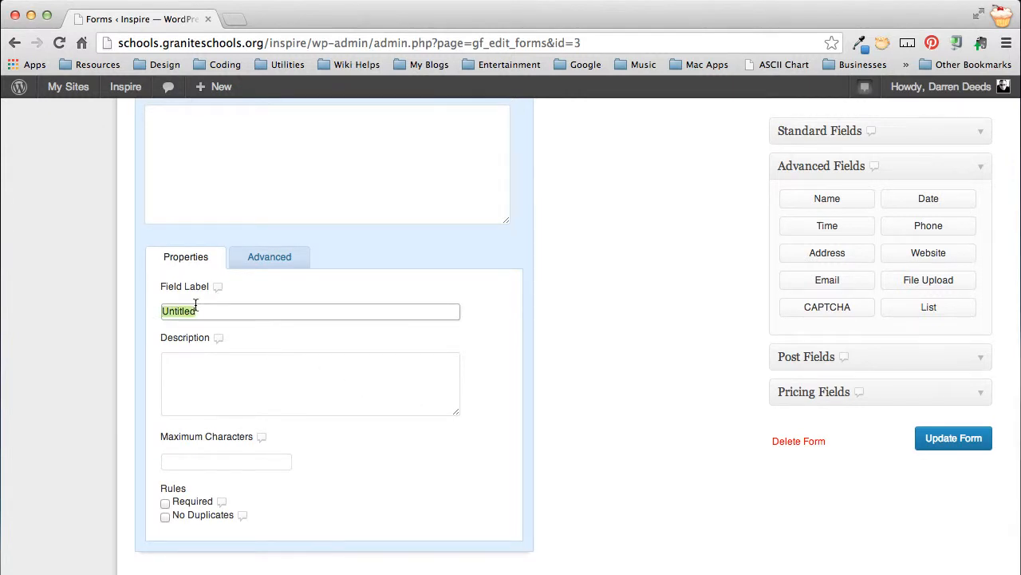
text(W)
key(BackSpace)
key(BackSpace)
key(BackSpace)
text(Write us a message)
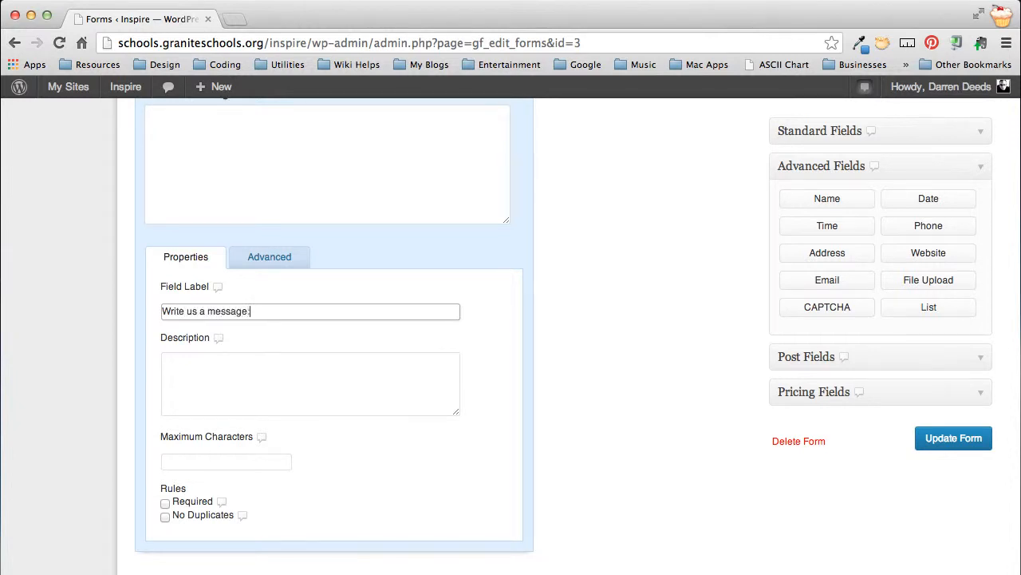
text(:)
Step: Make the message field required and set its field size to Large in the advanced options
scroll(406, 324, up, 1)
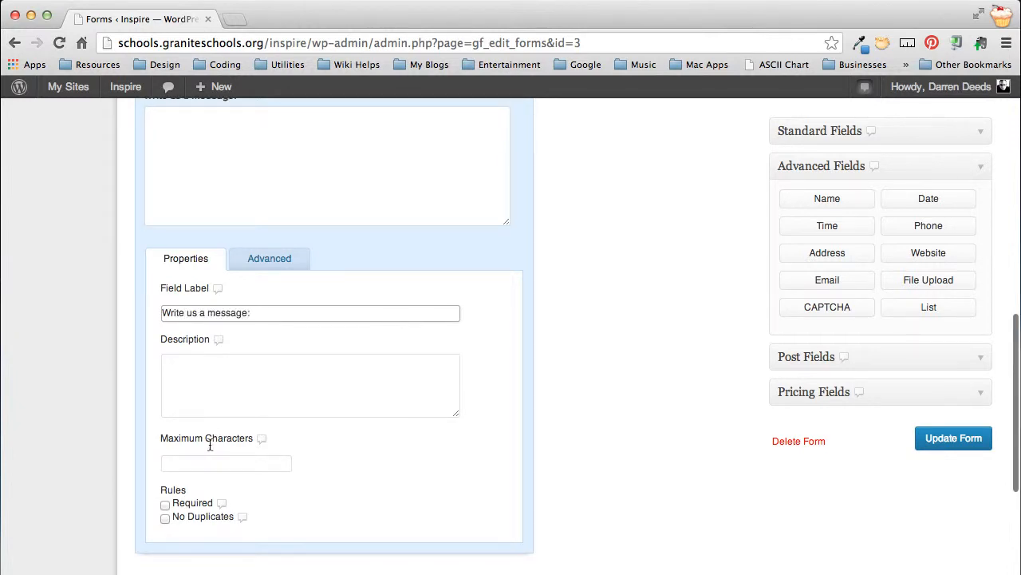
click(165, 505)
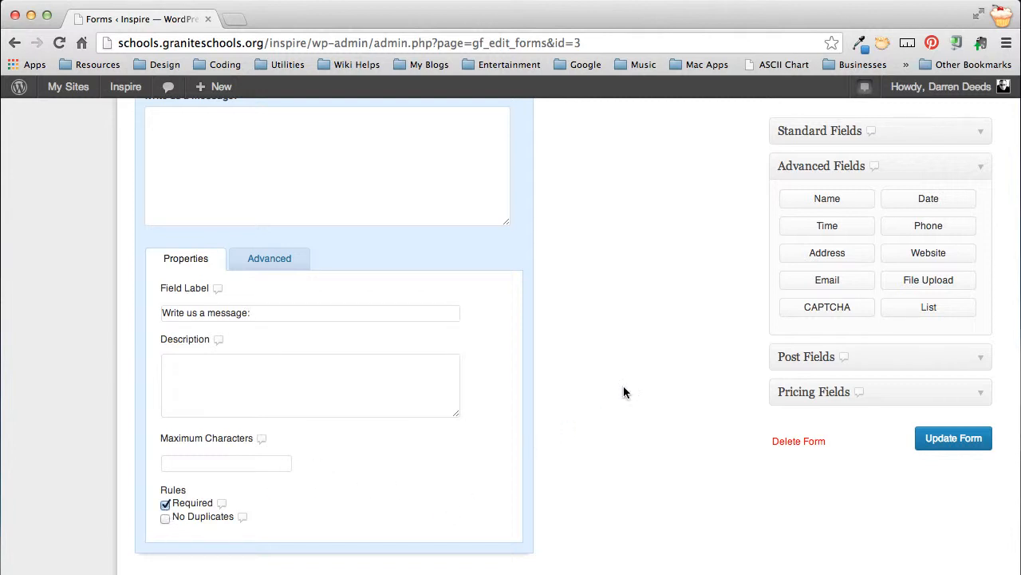
scroll(624, 391, up, 5)
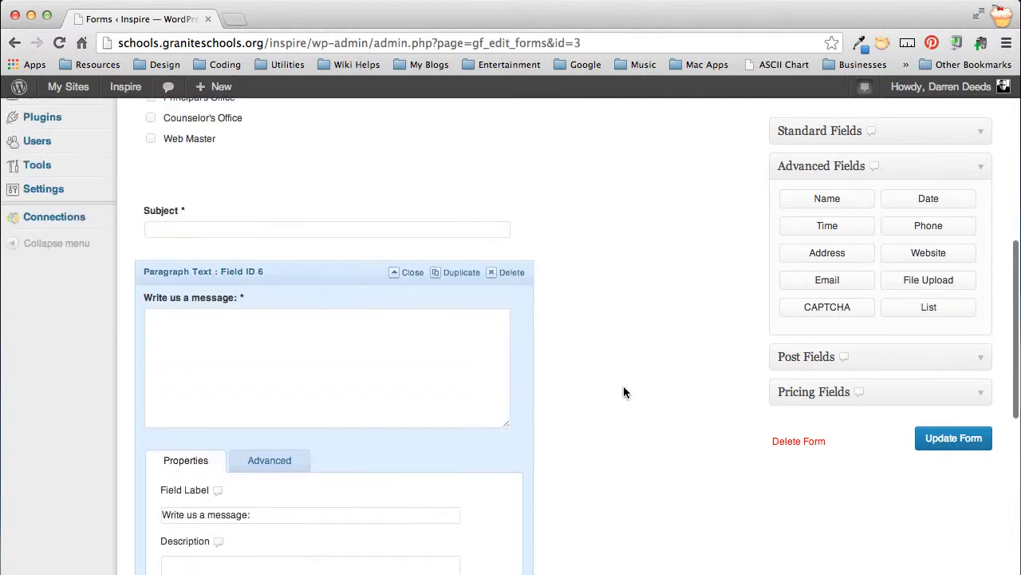
click(264, 463)
scroll(264, 463, down, 4)
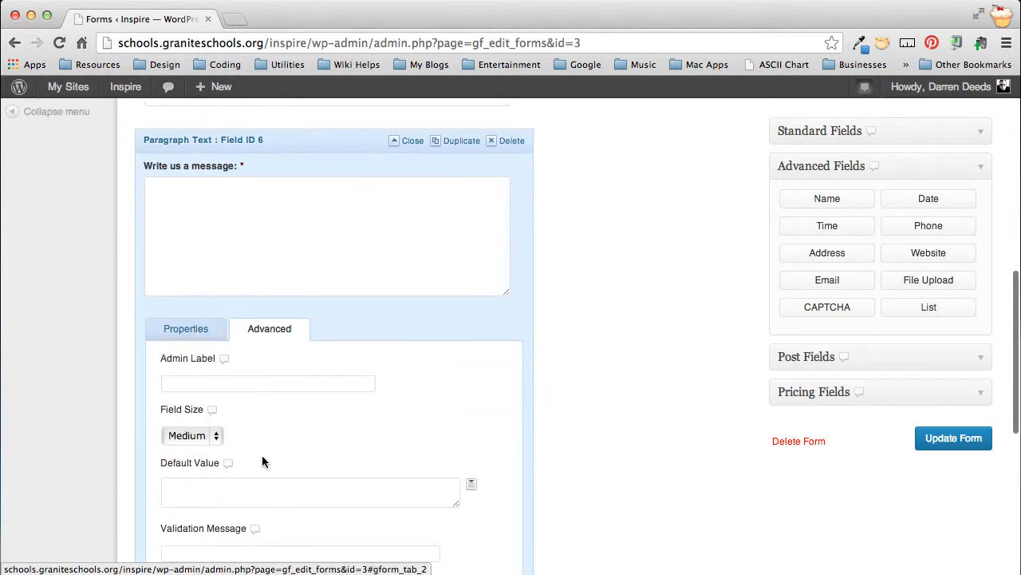
click(200, 418)
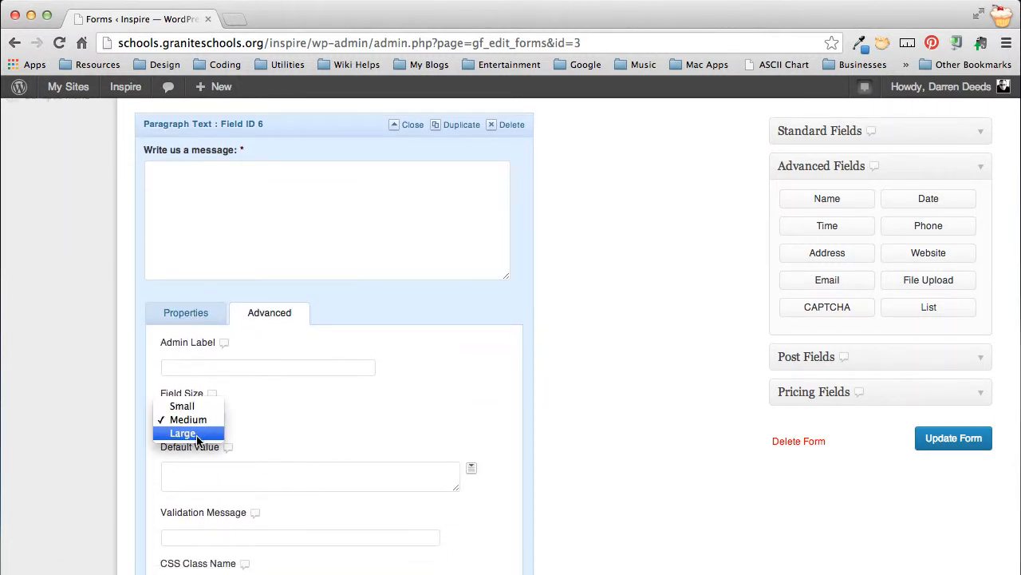
click(199, 432)
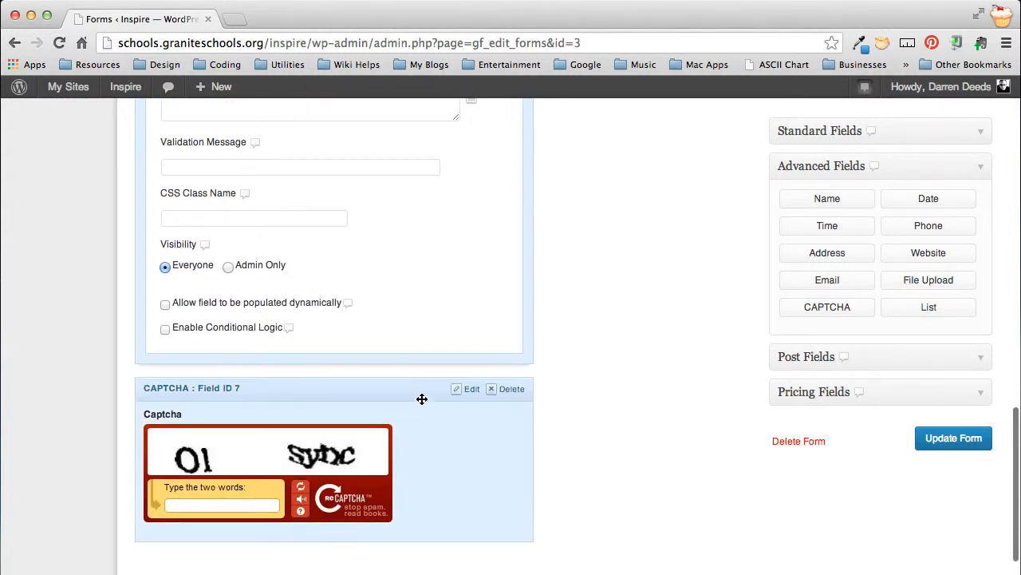
Step: Set the Captcha field's theme to Clean and save the form
click(467, 389)
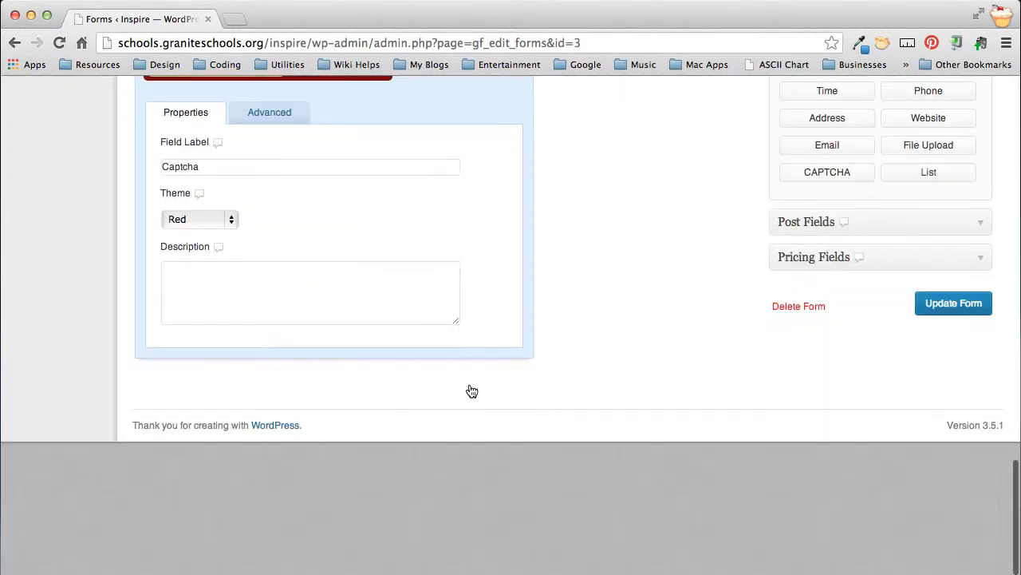
click(201, 219)
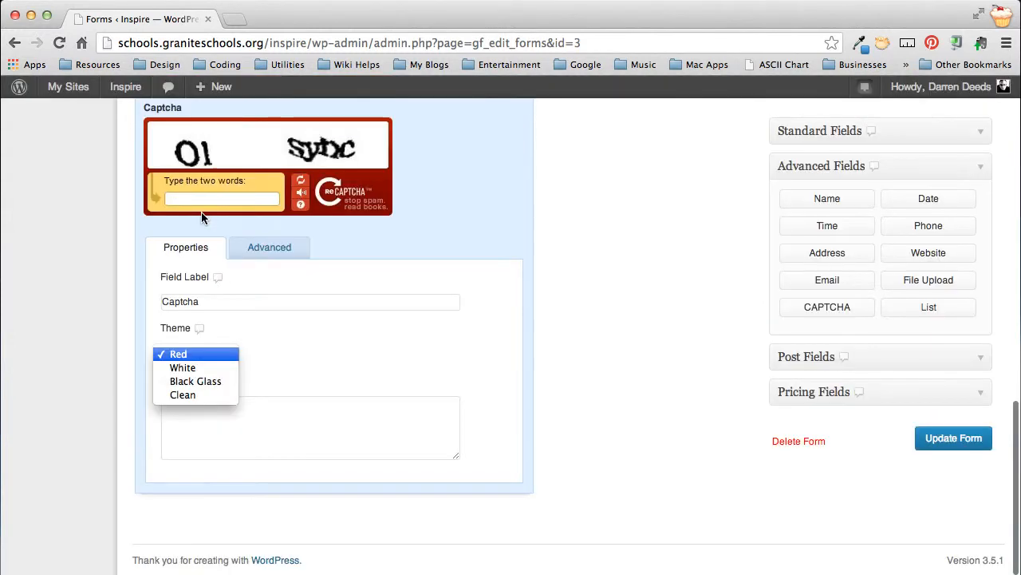
click(195, 394)
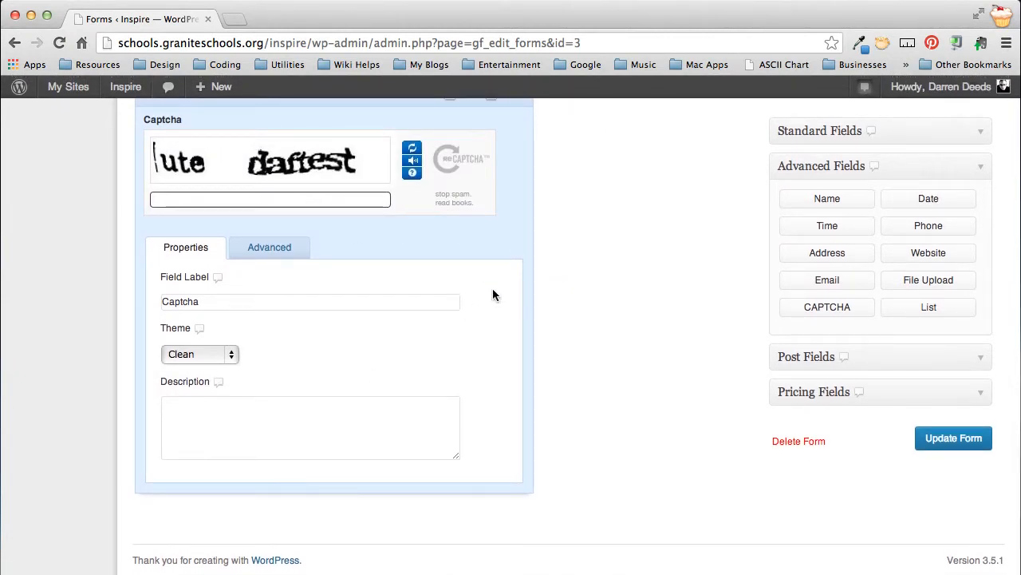
click(952, 444)
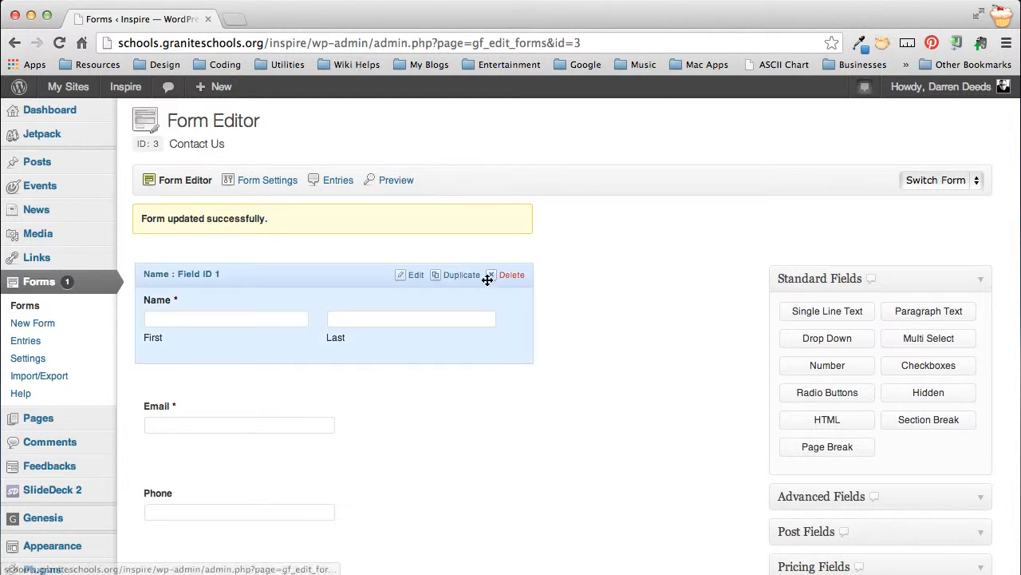
Step: Open the form preview in a new browser tab and review the layout of all its fields
right_click(398, 186)
click(426, 188)
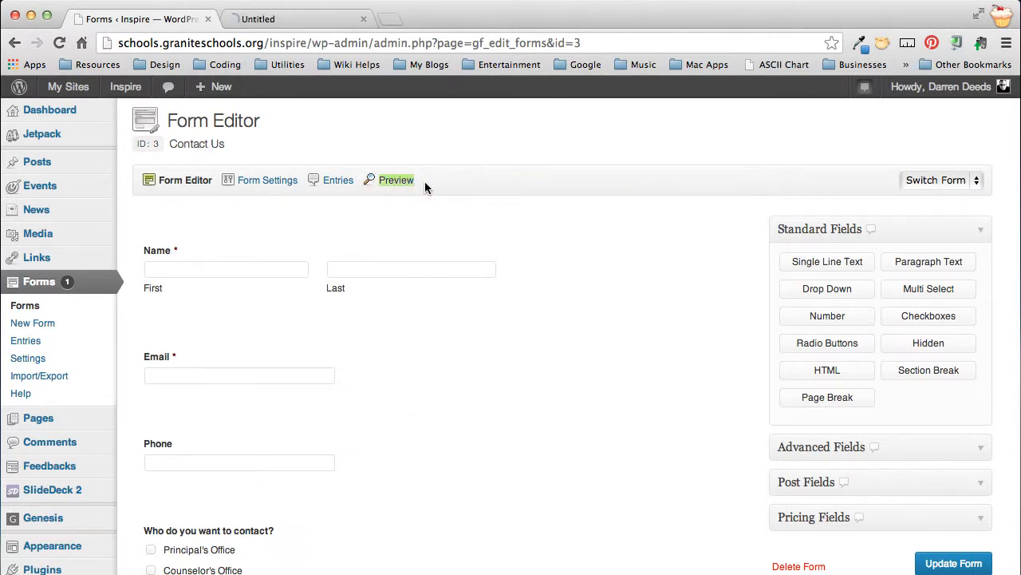
click(271, 19)
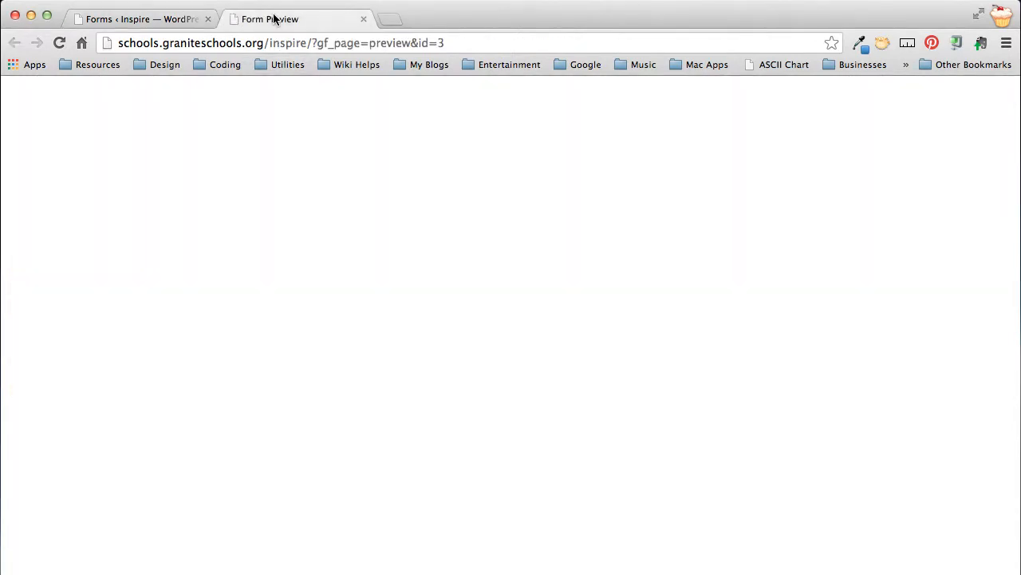
scroll(333, 318, down, 5)
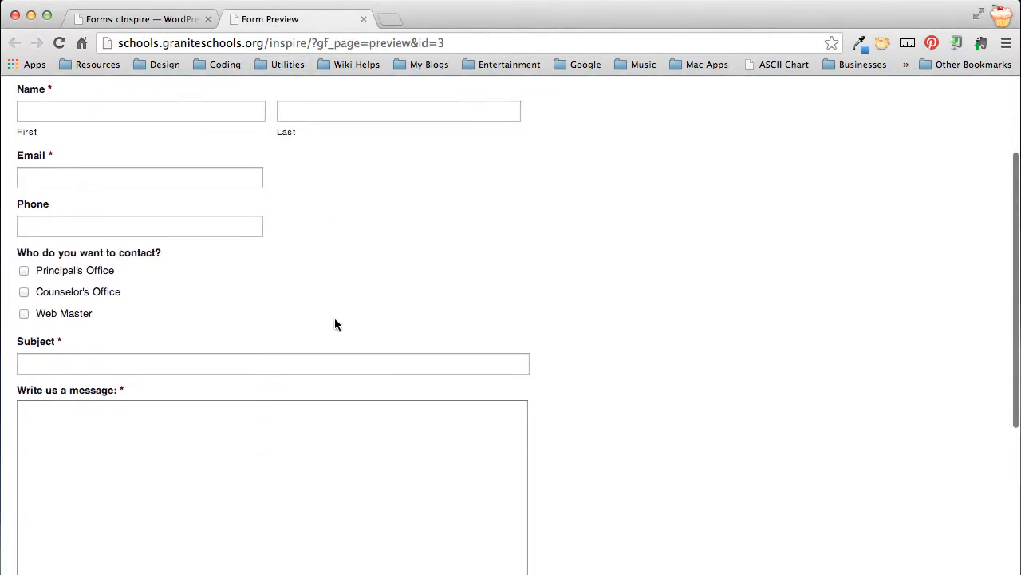
scroll(334, 324, up, 3)
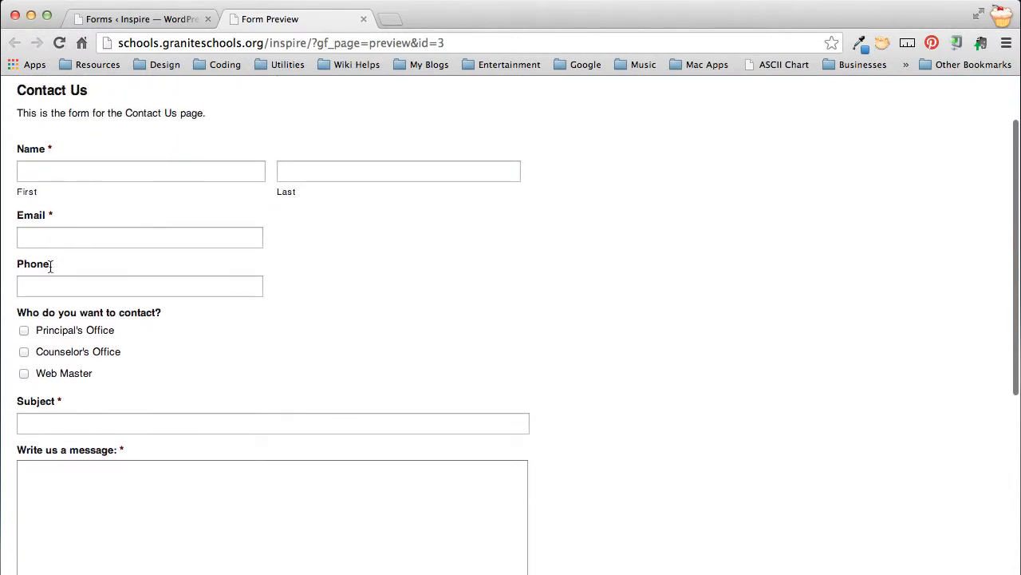
scroll(50, 282, down, 2)
scroll(49, 283, down, 3)
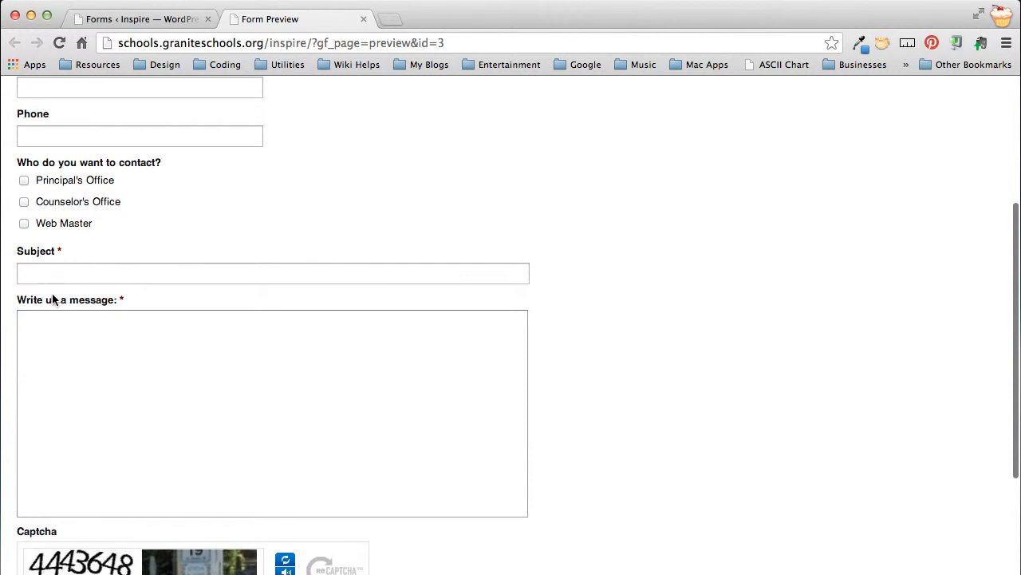
scroll(66, 371, up, 8)
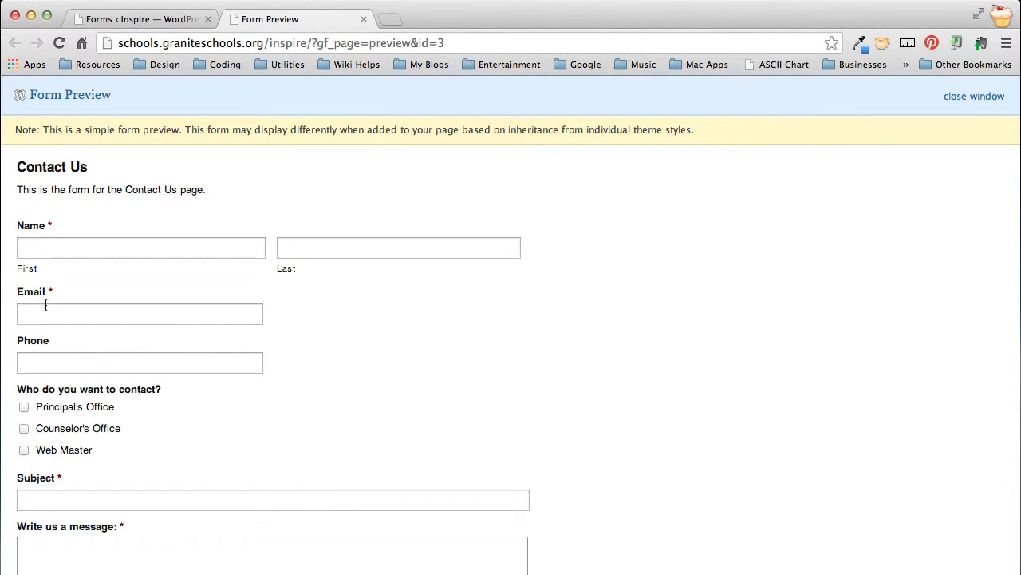
Step: Return to the form editor and give the Email field the CSS class name "gf_left_half" in its advanced options
click(143, 20)
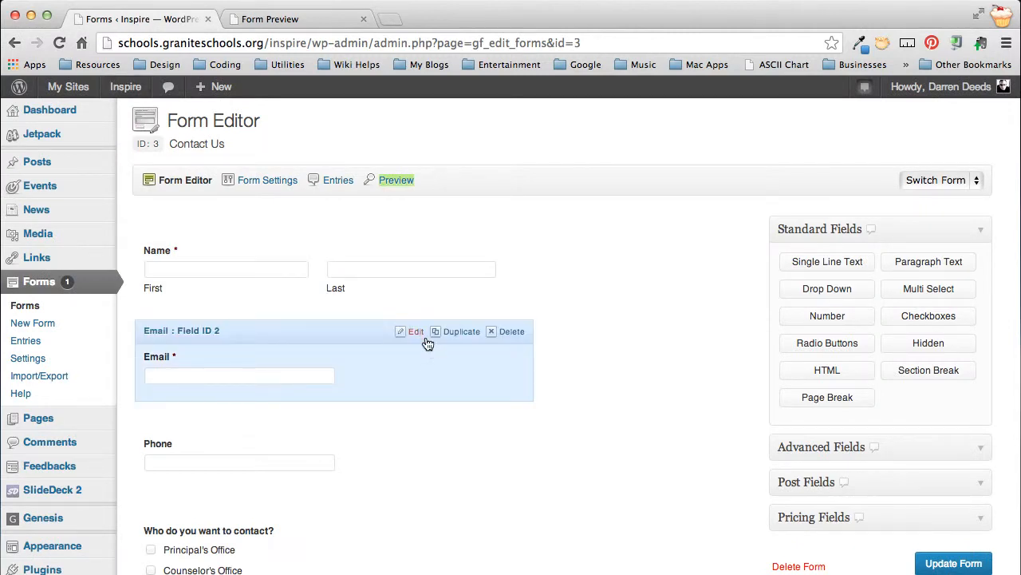
click(416, 332)
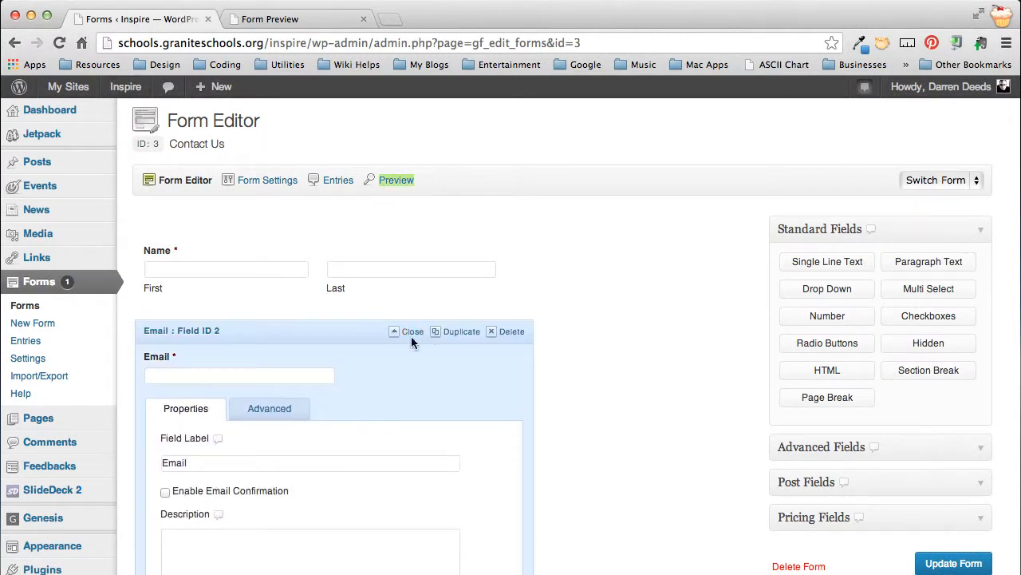
click(272, 411)
scroll(407, 439, down, 3)
scroll(410, 443, down, 1)
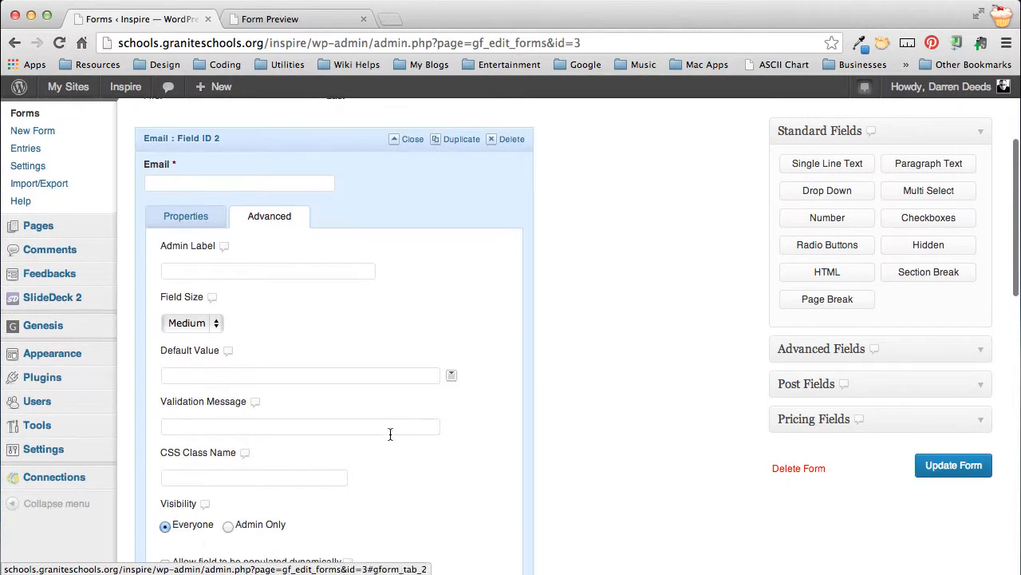
click(200, 479)
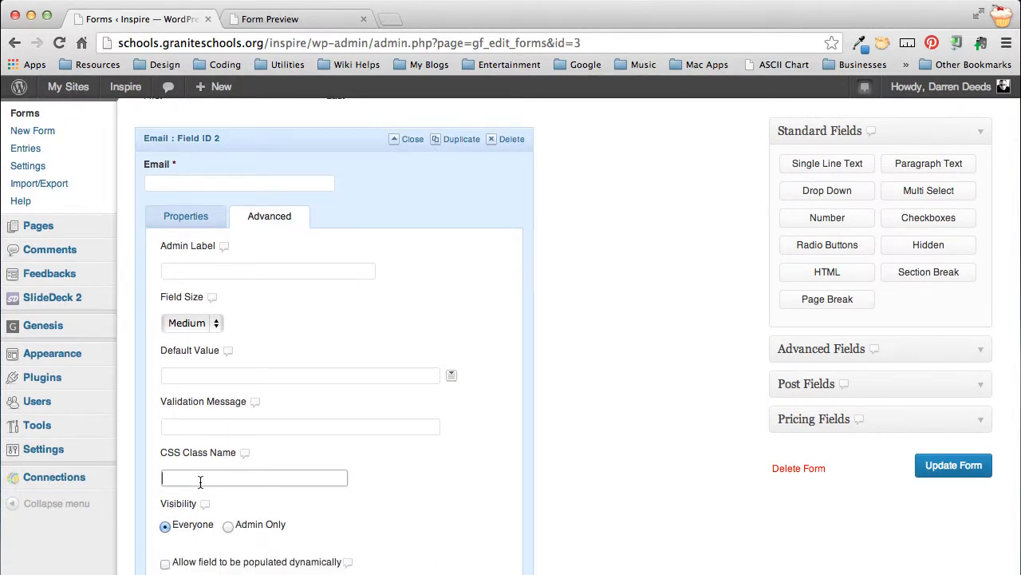
text(gf_left_half)
scroll(378, 472, down, 5)
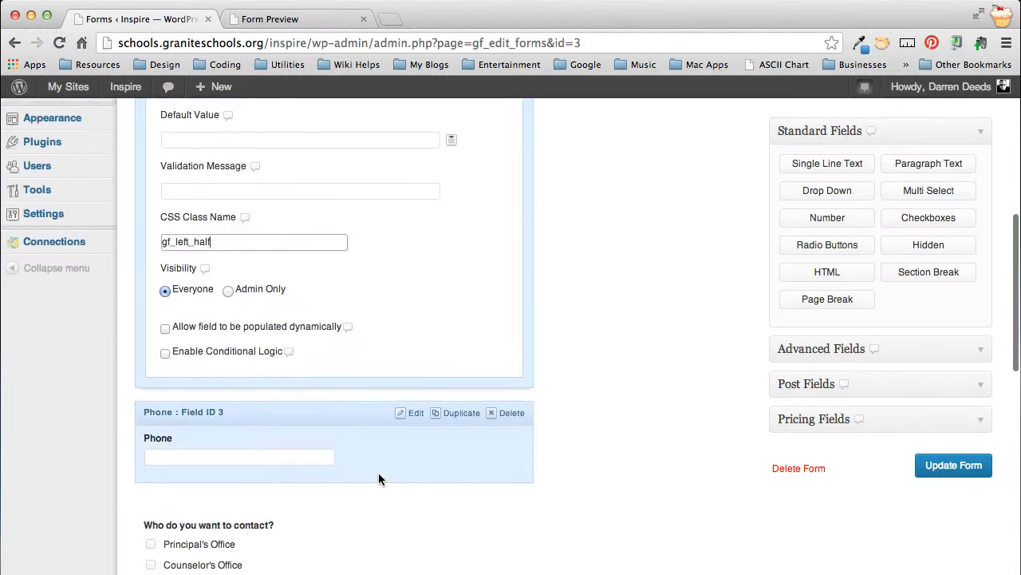
Step: Give the Phone field the CSS class name "gf_right_half" in its advanced options and save the form
click(414, 412)
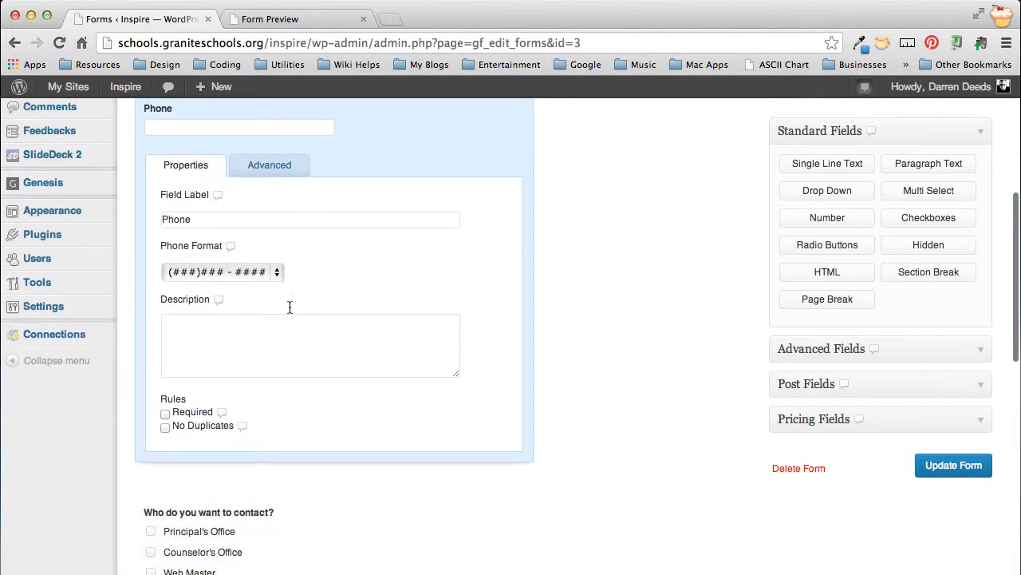
click(269, 166)
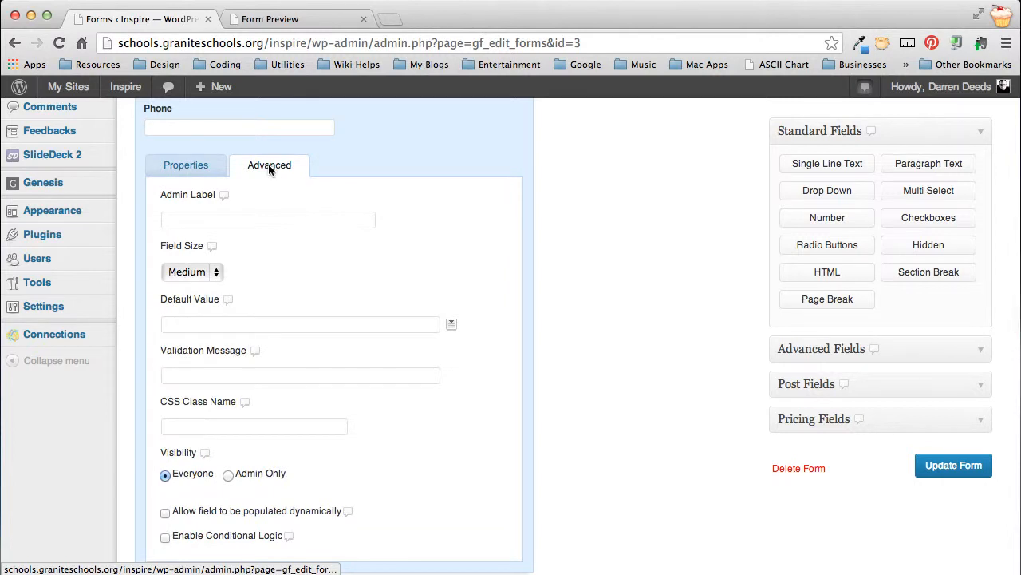
click(207, 427)
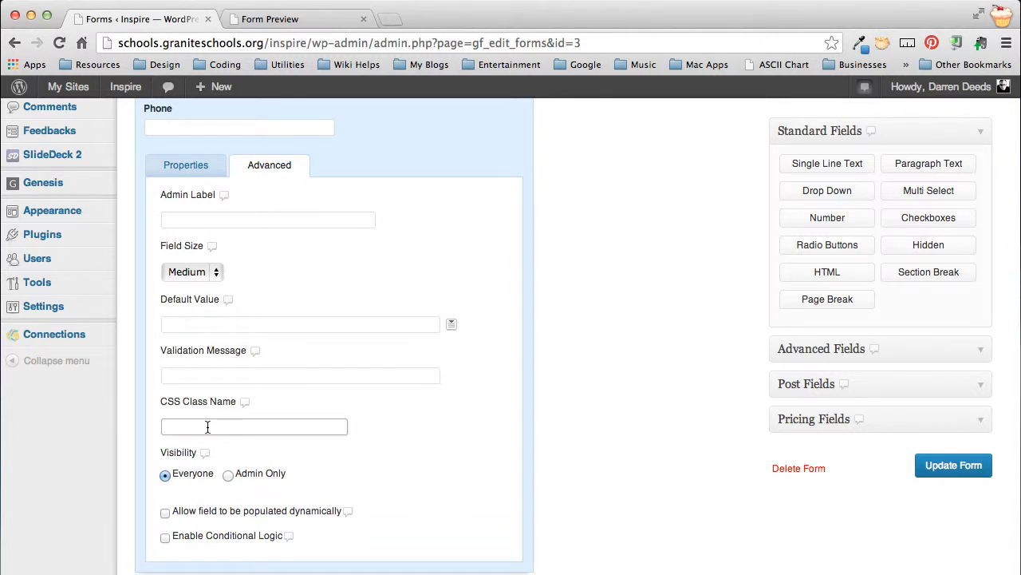
text(gf_right_half)
click(969, 467)
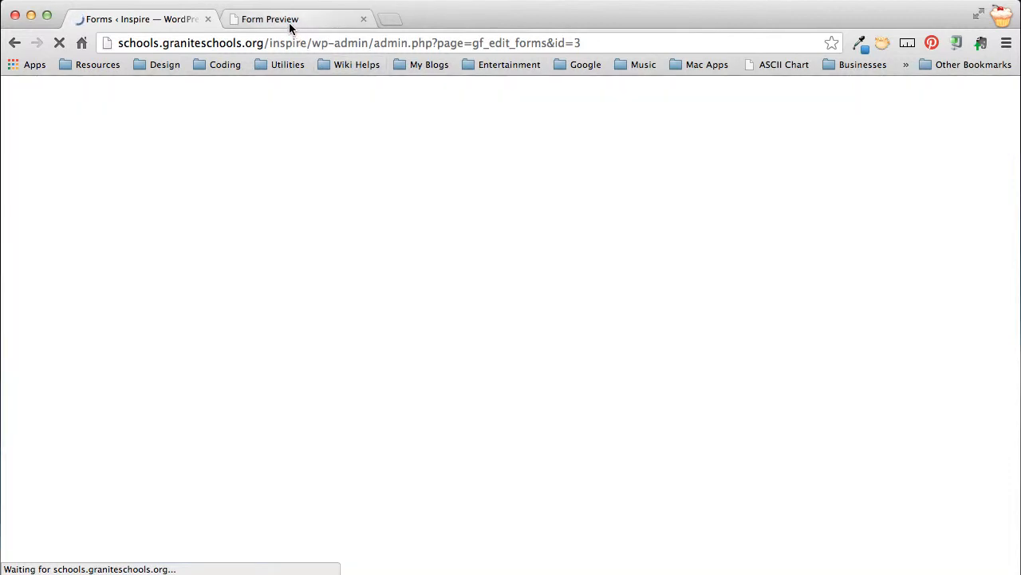
Step: Look at the open form preview, return to the form editor and check the Email and Phone fields there
click(296, 19)
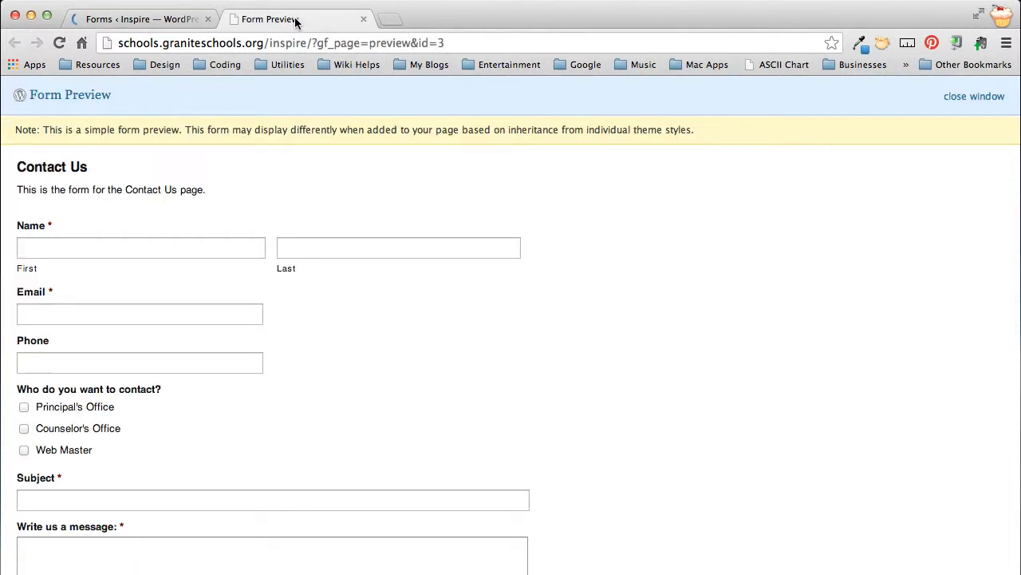
click(124, 22)
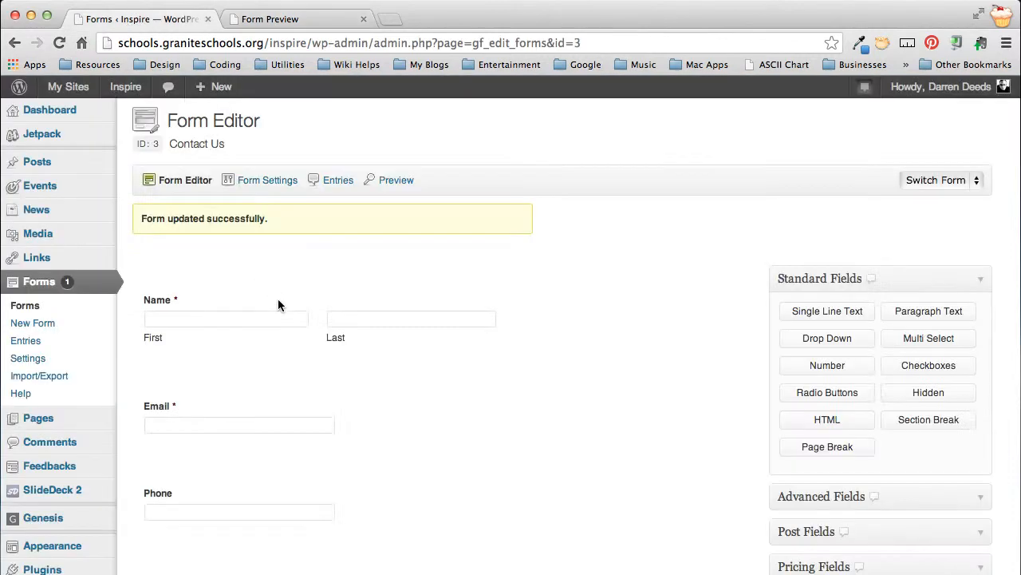
scroll(344, 415, down, 3)
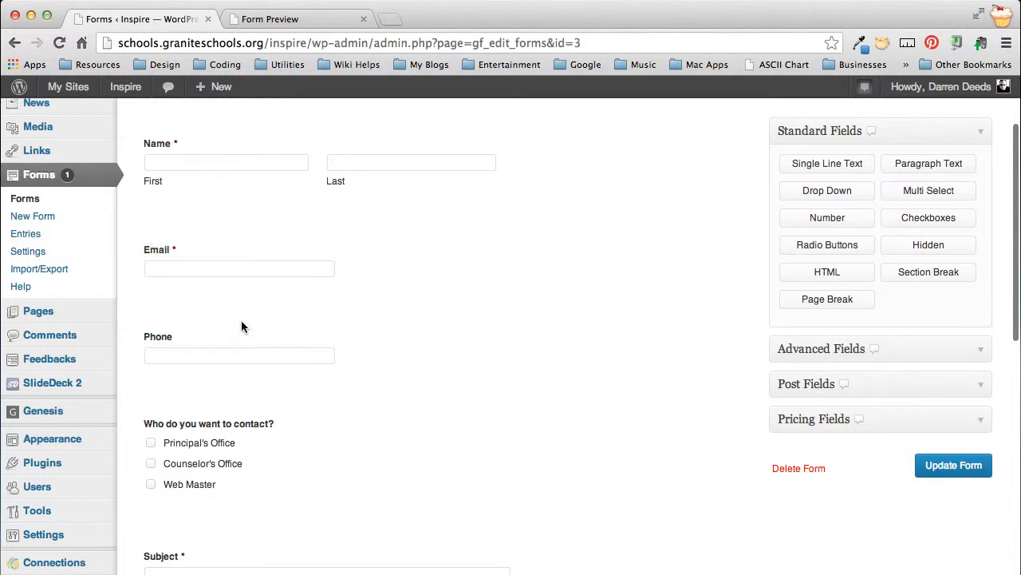
Step: Reload the form preview and check the placement of the Email and Phone fields
click(280, 19)
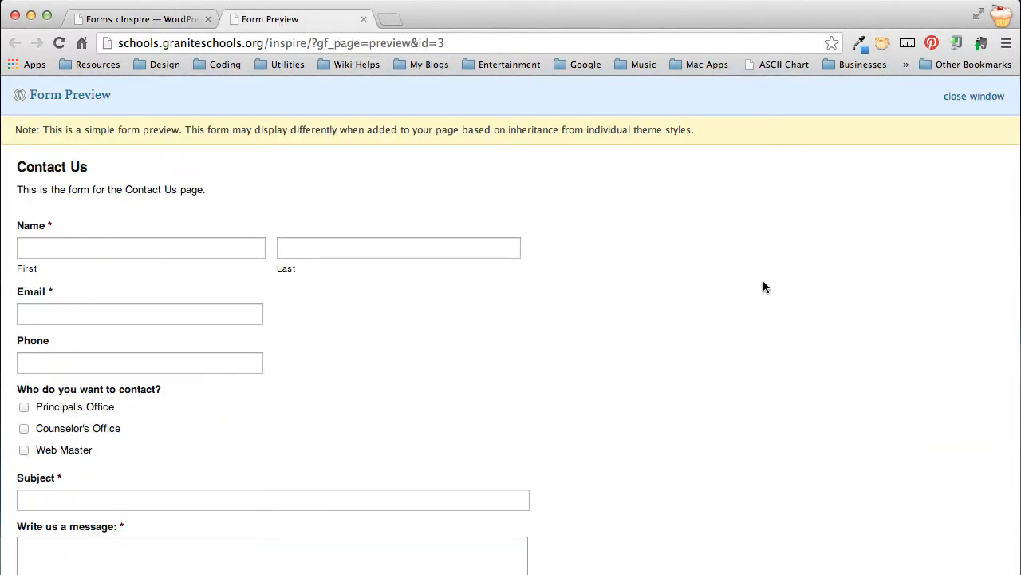
key(super+r)
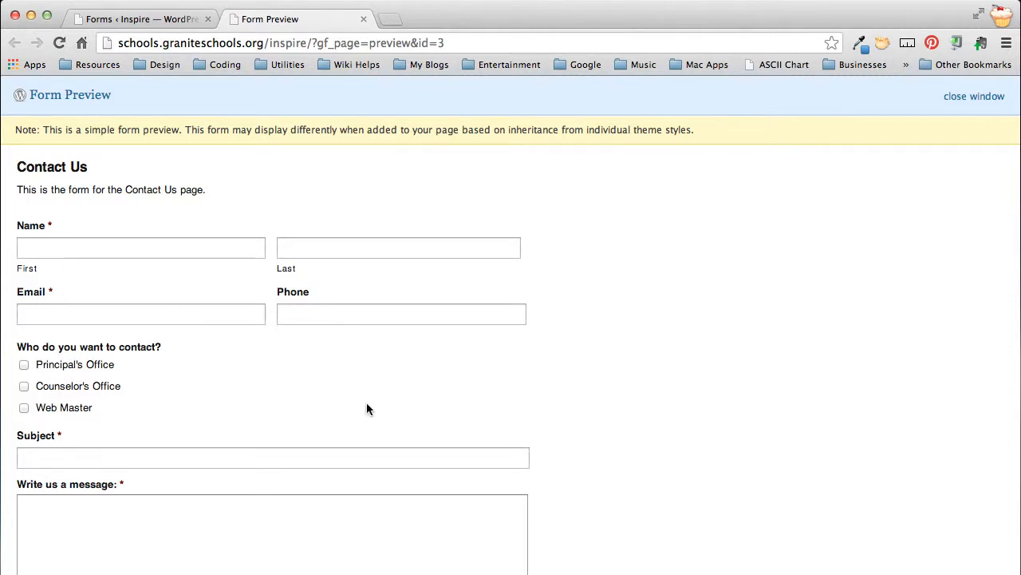
scroll(383, 415, down, 3)
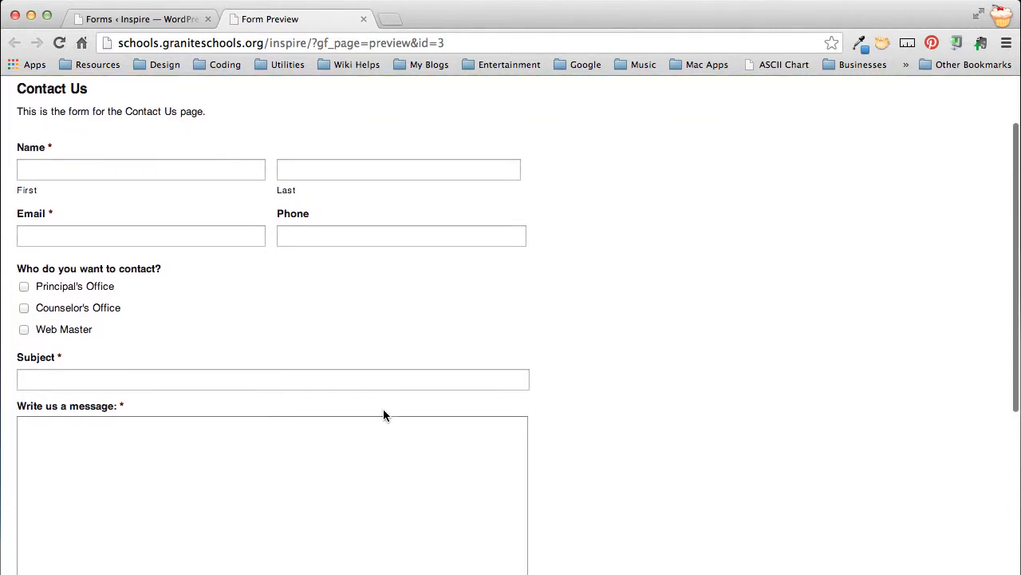
Step: Return to the form editor, open the Contact Us form's settings and review its title, description, layout and button options
click(134, 19)
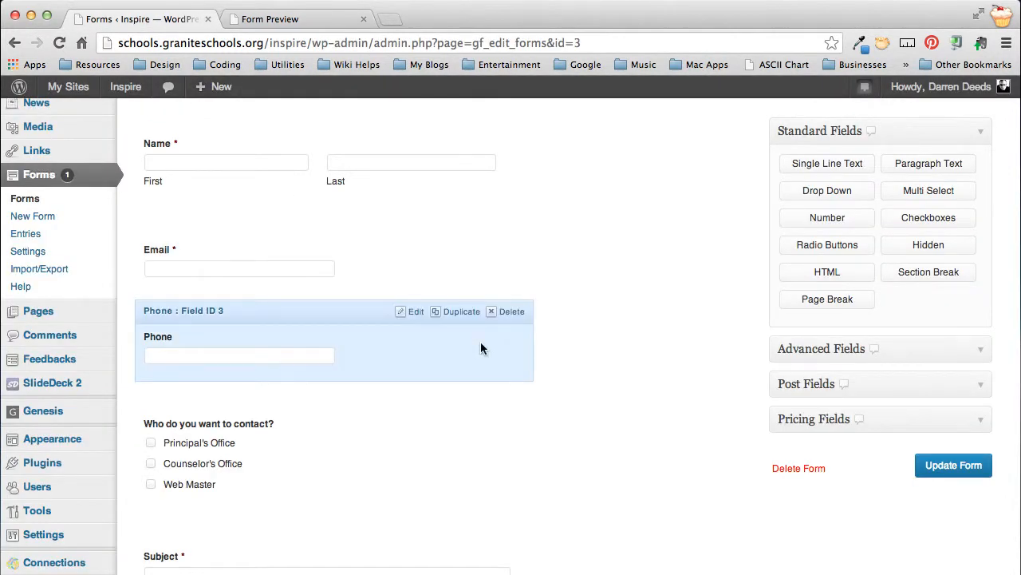
scroll(613, 319, up, 3)
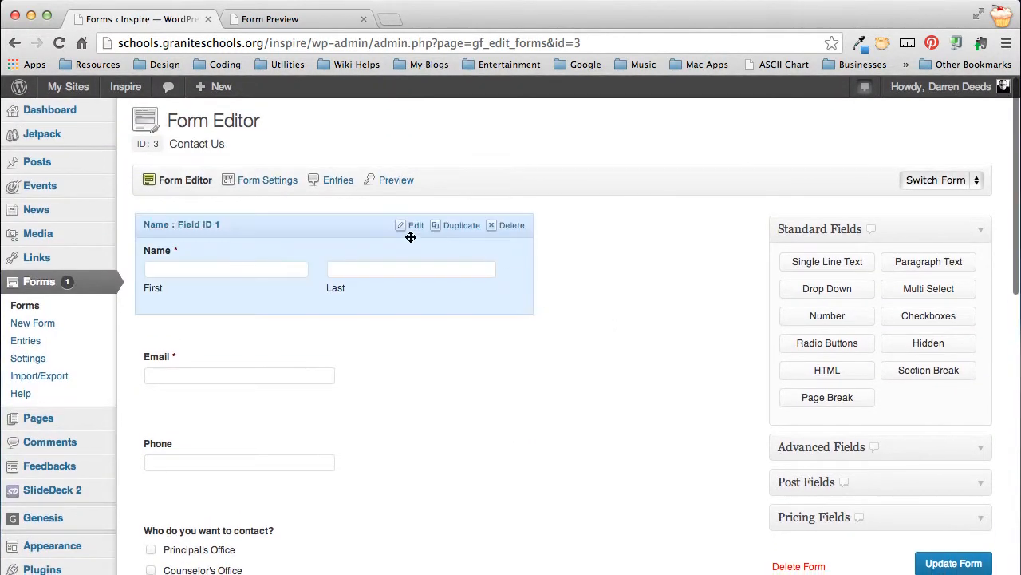
mouse_move(260, 191)
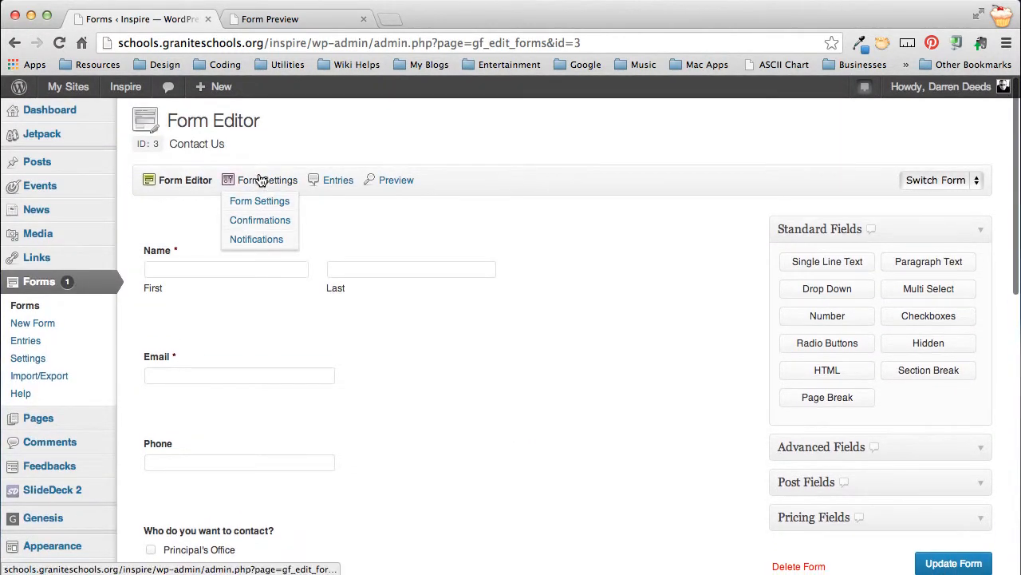
click(257, 201)
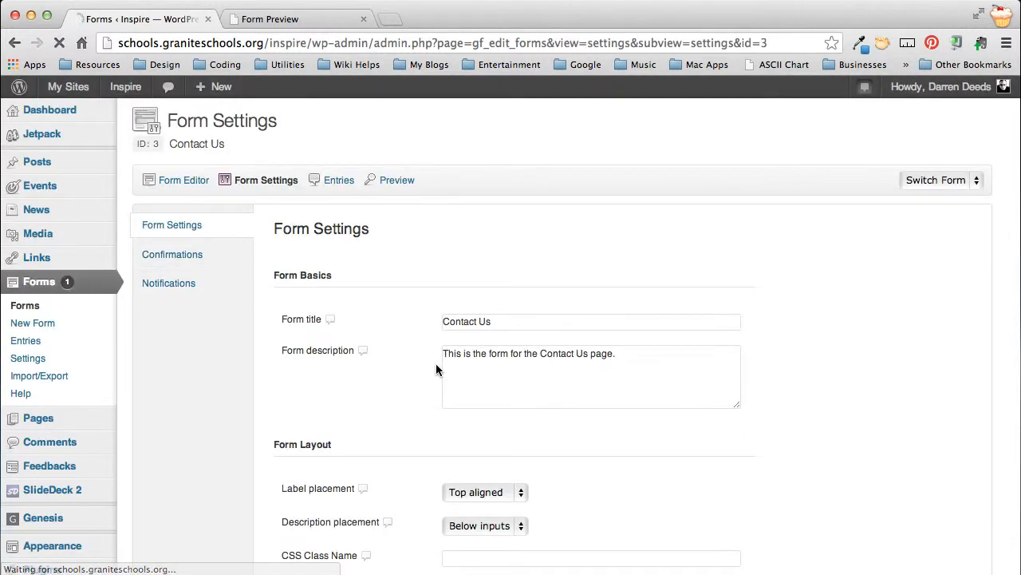
scroll(551, 338, down, 5)
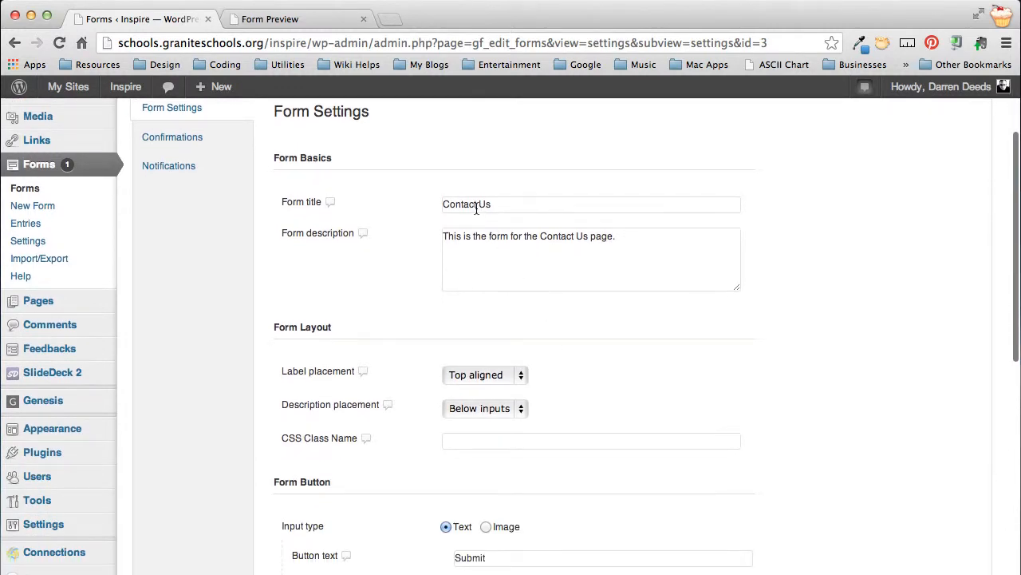
triple_click(527, 240)
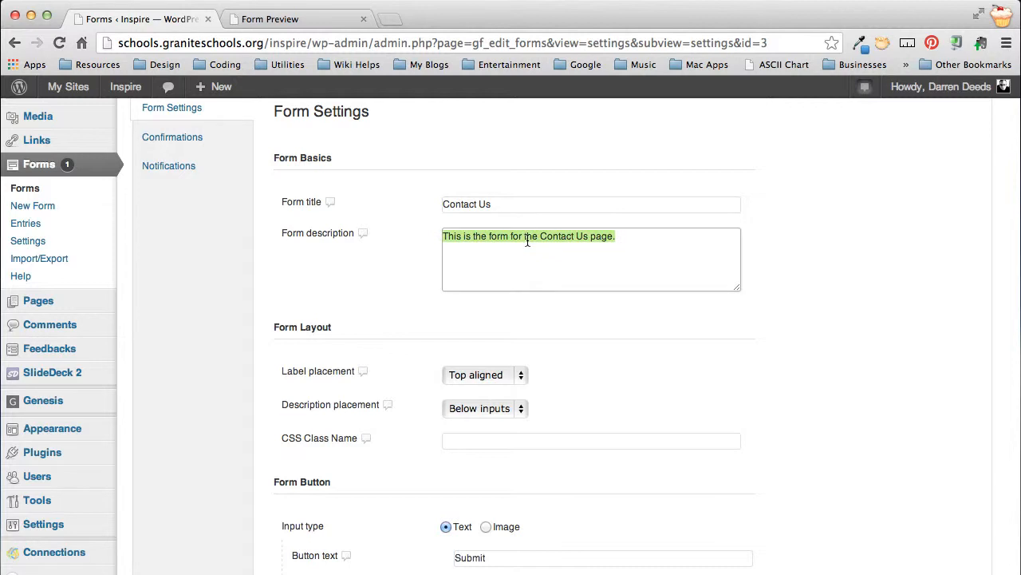
click(616, 256)
scroll(608, 282, down, 4)
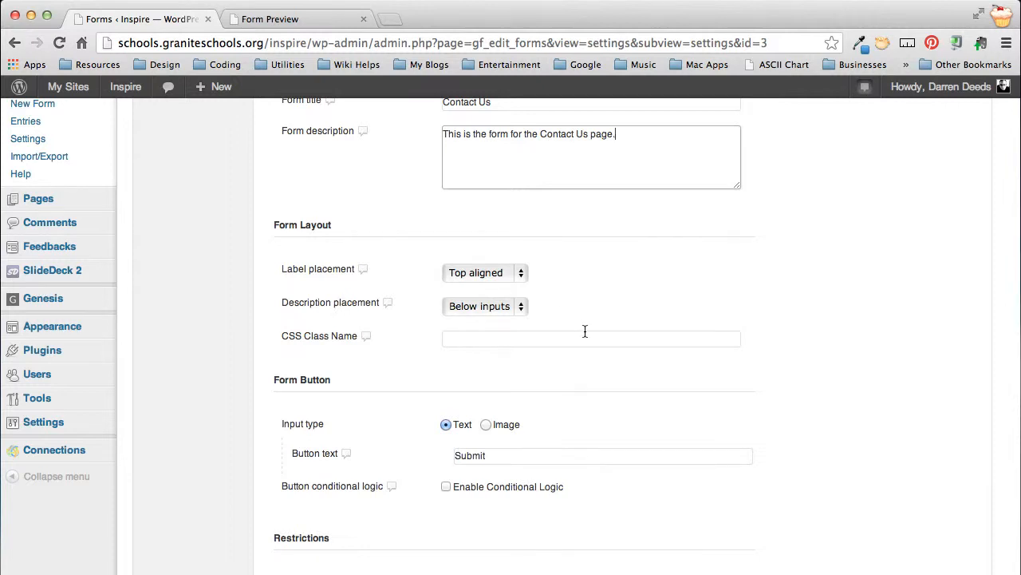
scroll(593, 239, down, 2)
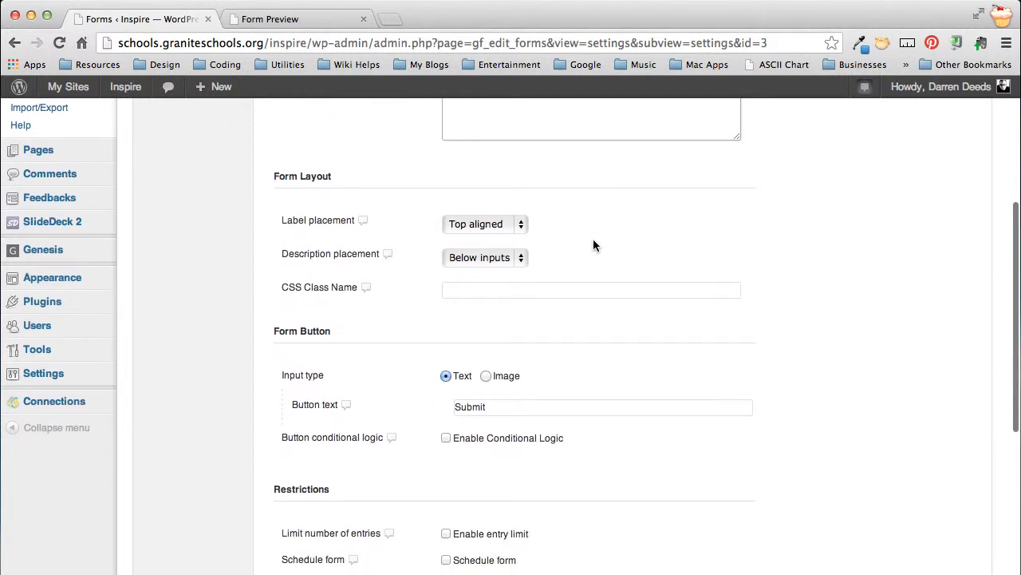
scroll(581, 310, down, 5)
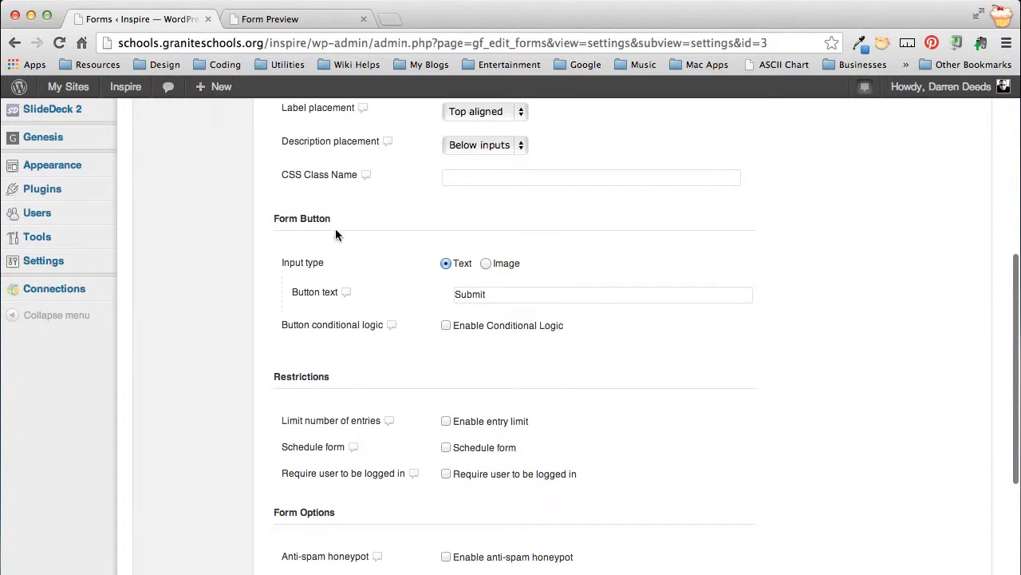
Step: Try "Go" and "Send Email" as the form button's text and put it back to "Submit"
double_click(467, 296)
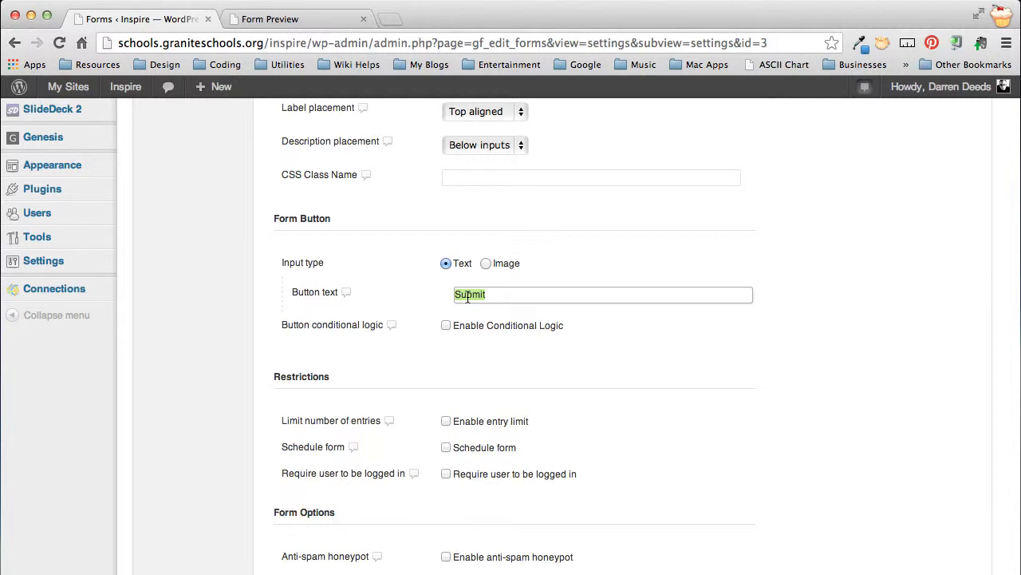
text(Go)
key(Tab)
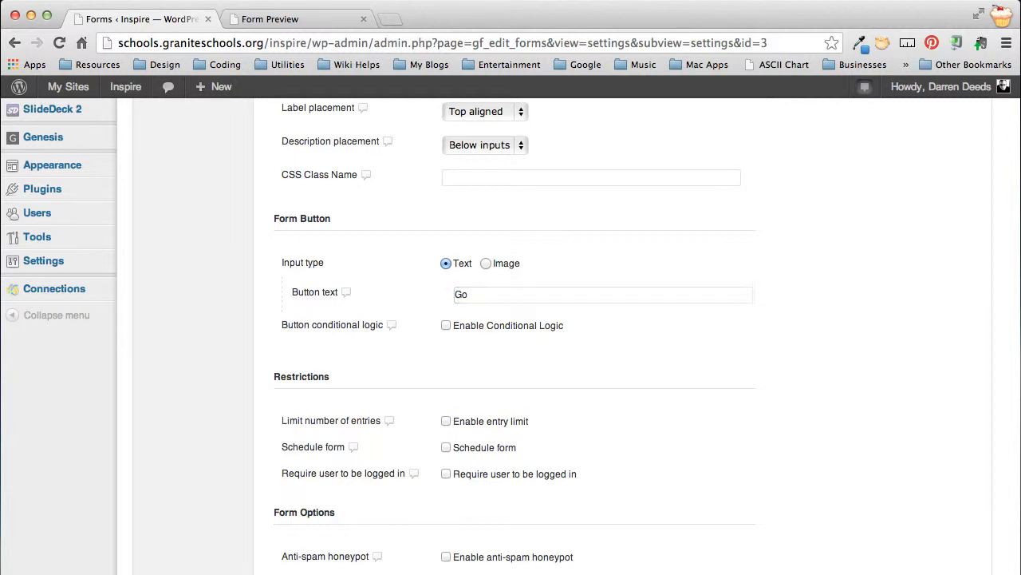
double_click(468, 295)
text(Send E)
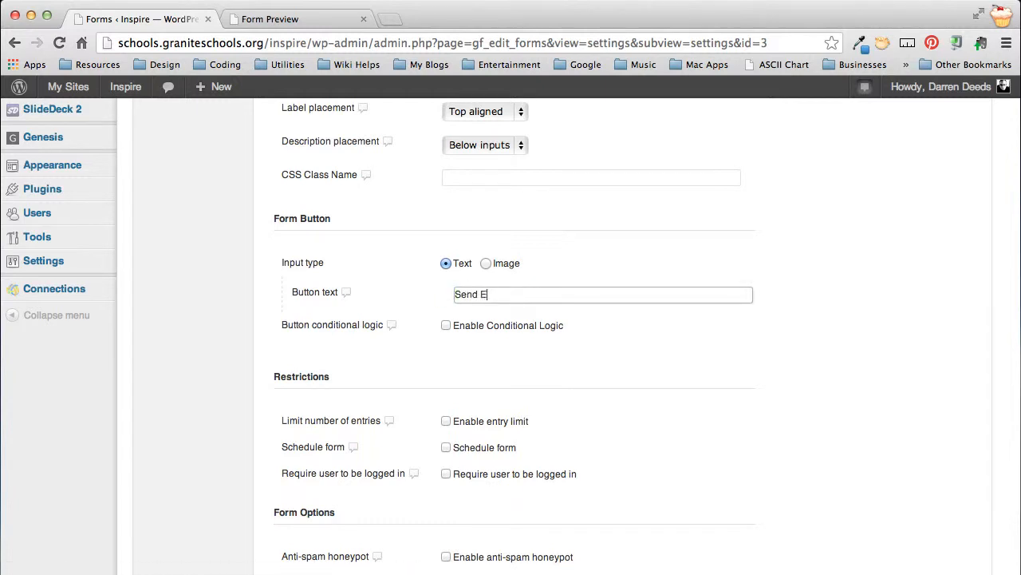
text(mail)
key(super+a)
text(Sub)
Step: Look over the remaining form settings and open the Default Confirmation for editing
scroll(779, 357, down, 5)
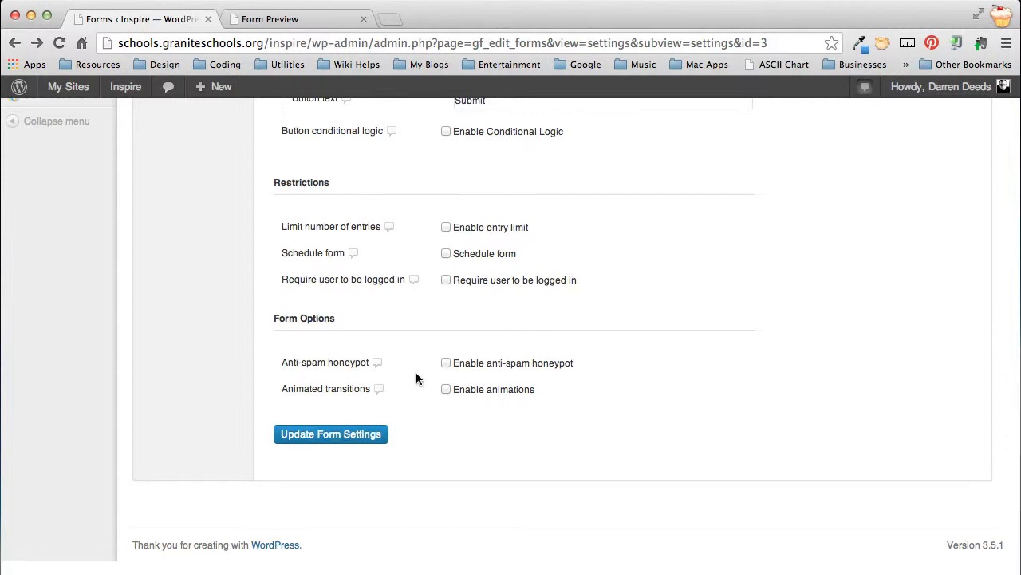
scroll(416, 378, up, 10)
scroll(416, 378, up, 5)
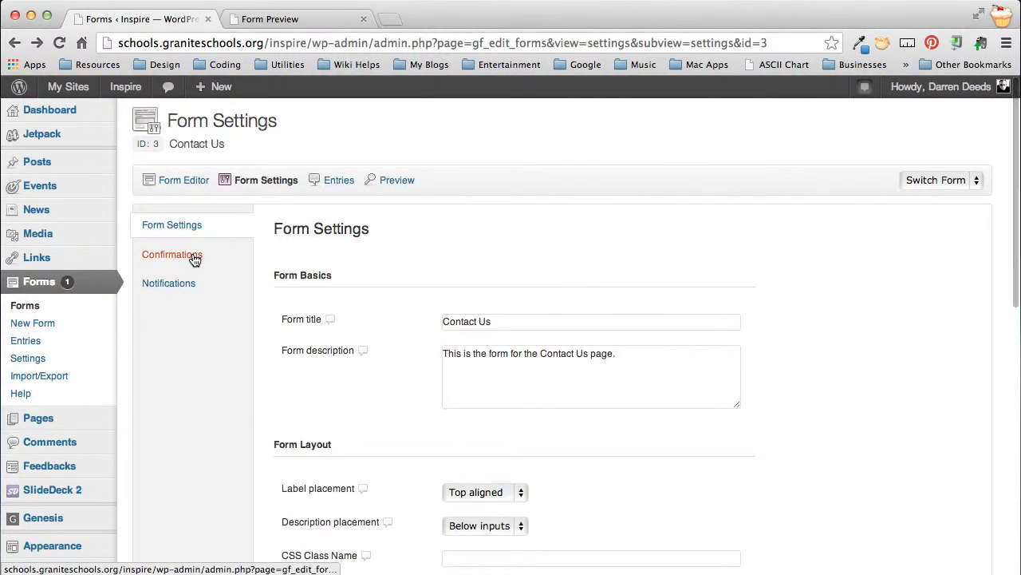
click(195, 260)
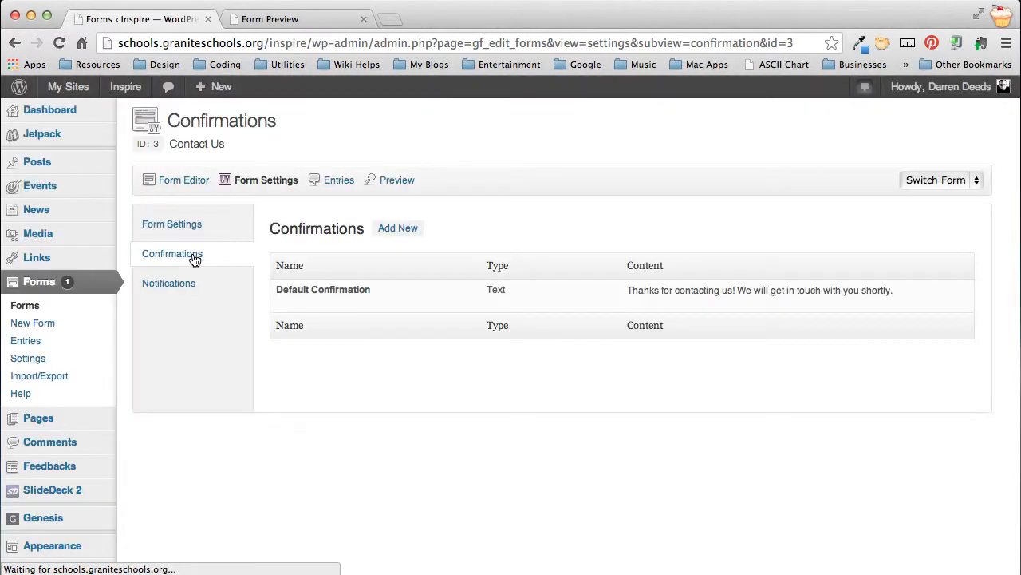
mouse_move(315, 291)
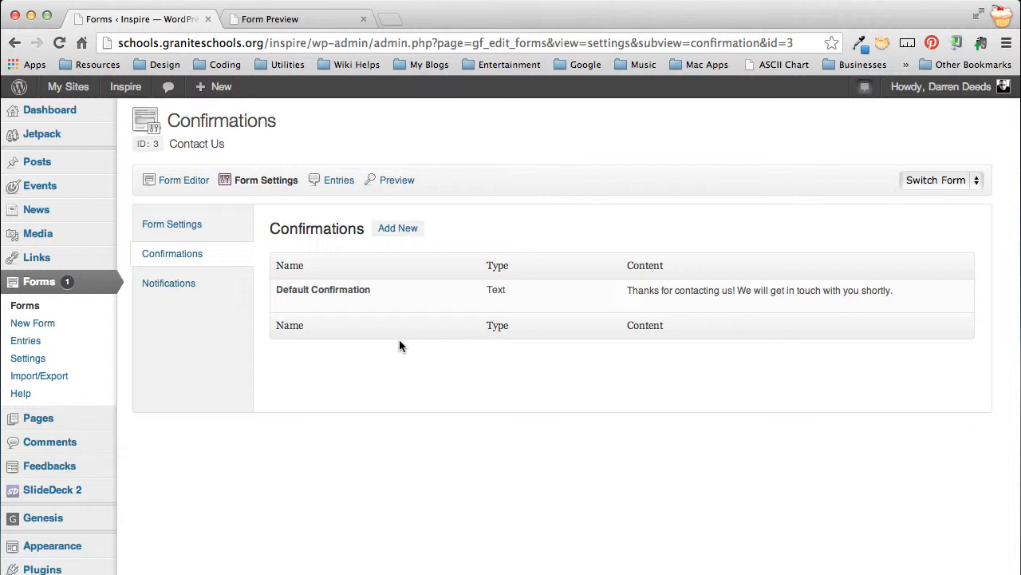
click(284, 304)
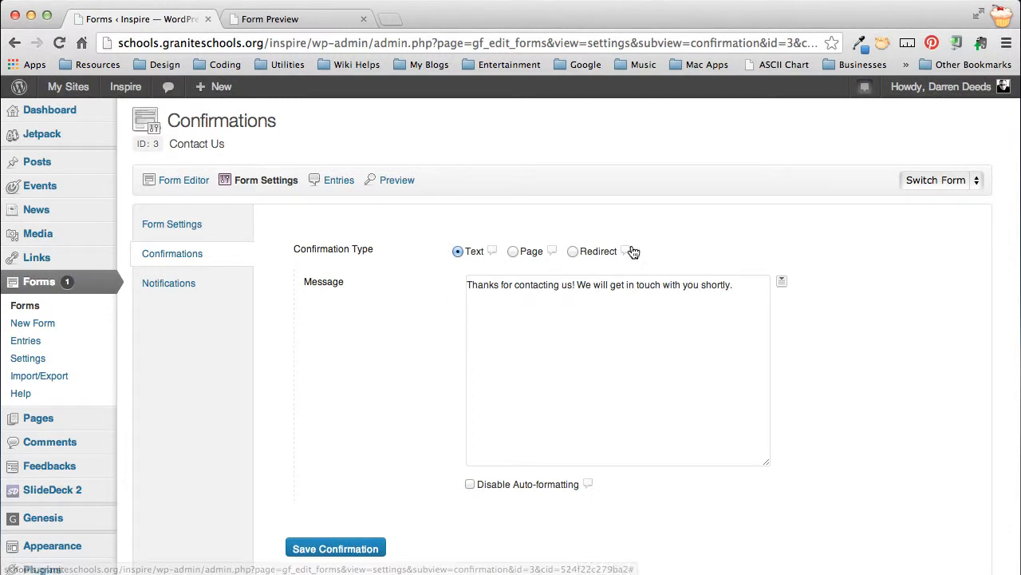
Step: Replace the confirmation message with "Thanks for sending us an email. We'll get back with you as soon as we can"
click(612, 280)
key(super+a)
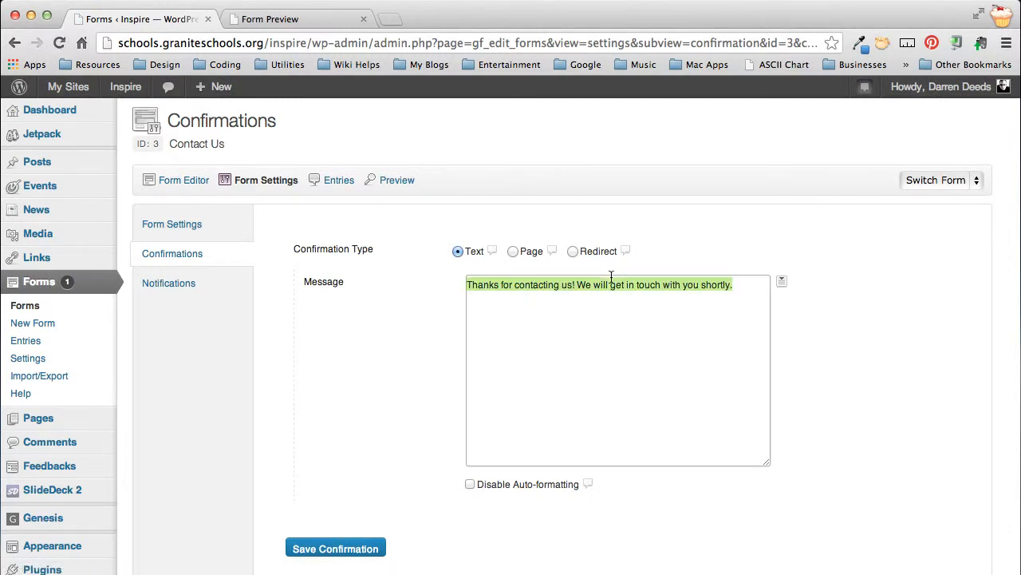
text(Thanks)
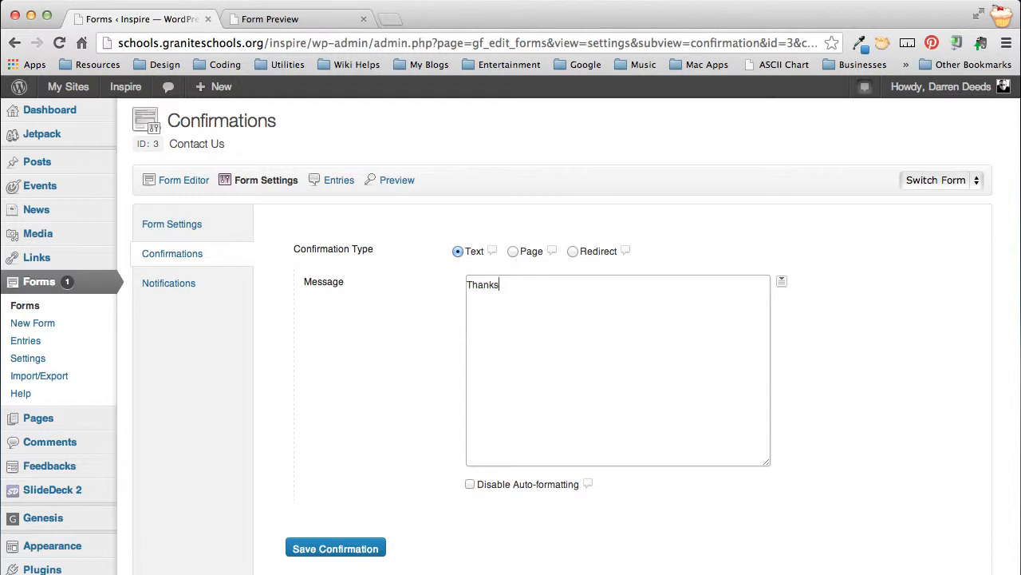
text( for snedi)
key(BackSpace)
text(ending us an email)
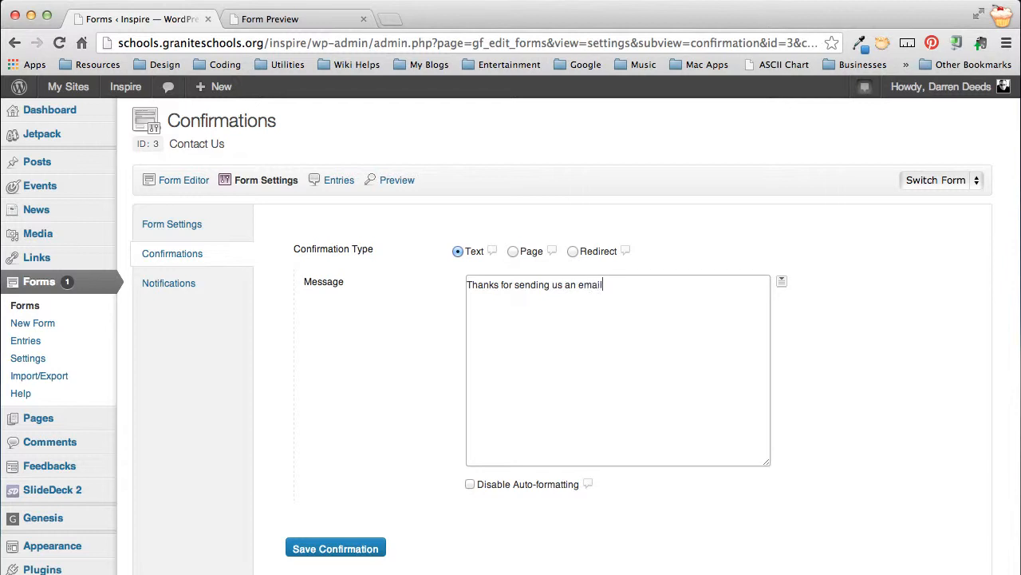
text(. We'll get backw it)
key(BackSpace)
key(BackSpace)
key(BackSpace)
text(with you as soon as we)
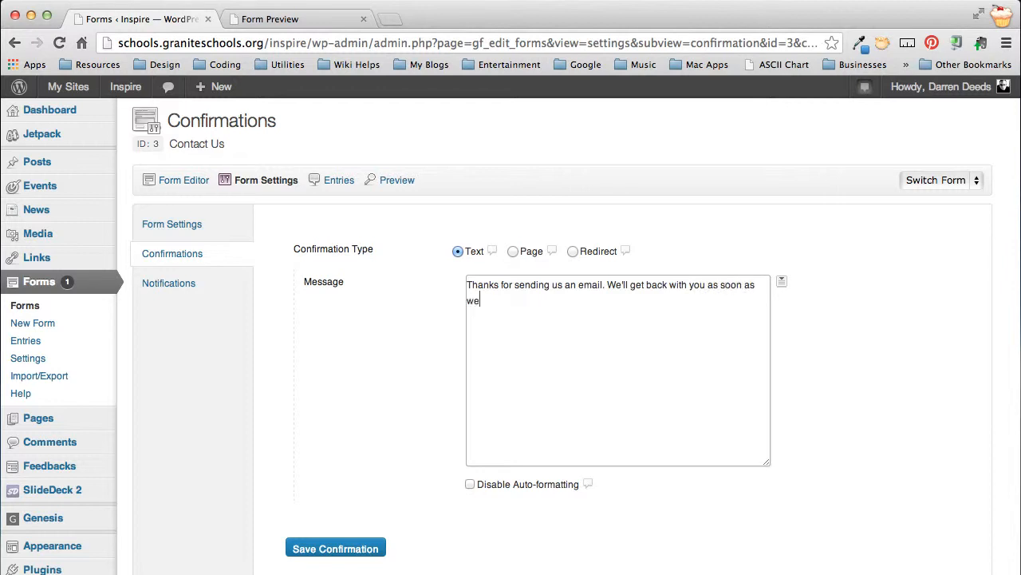
text( can. Our office hours are M)
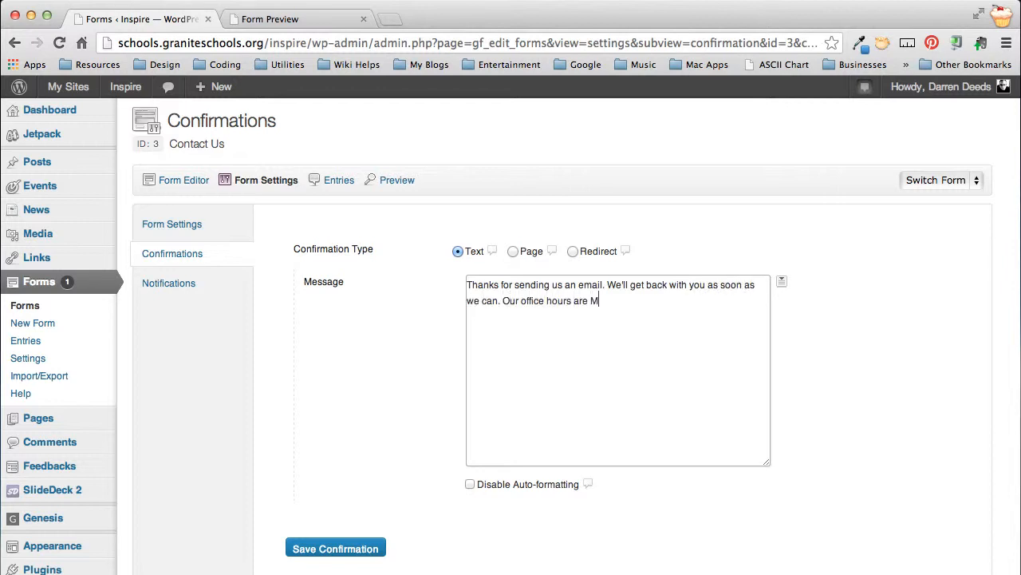
text(-F 8:00 a.)
text(a.m)
text( - 4:00p.m.)
text( We ar)
Step: Append "Our office hours are M-F 8:00a.m - 4:00p.m. We are not open on the weekends." to the confirmation message and save it
text(ot open on teh we)
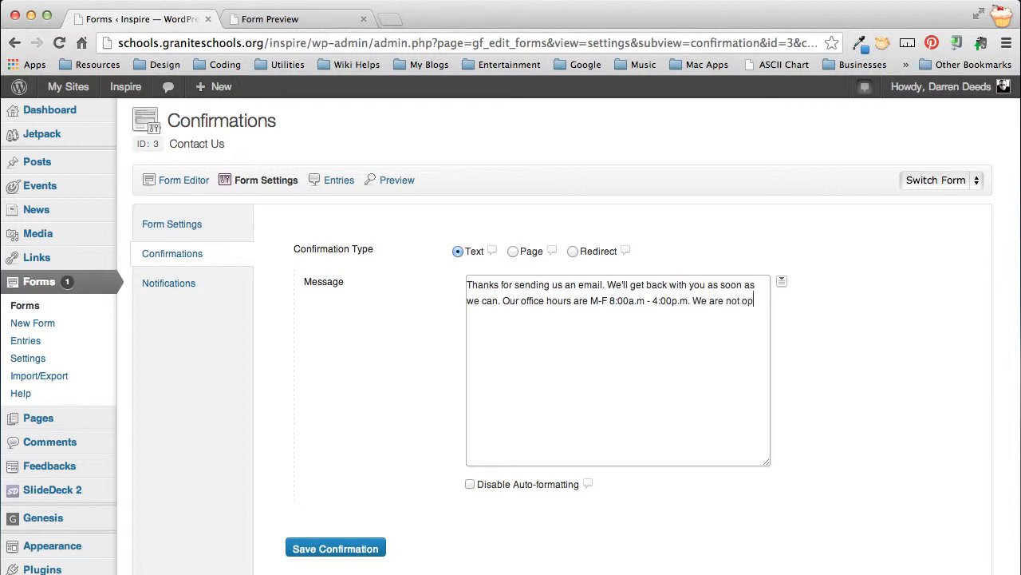
key(BackSpace)
key(BackSpace)
key(BackSpace)
key(BackSpace)
key(BackSpace)
key(BackSpace)
text(the weekends.)
scroll(608, 276, down, 2)
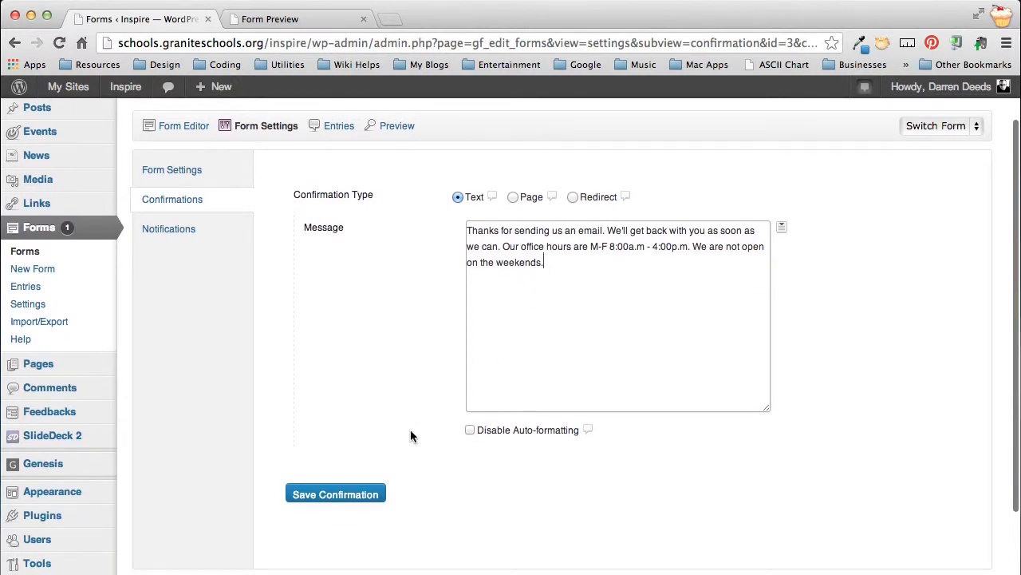
key(super+a)
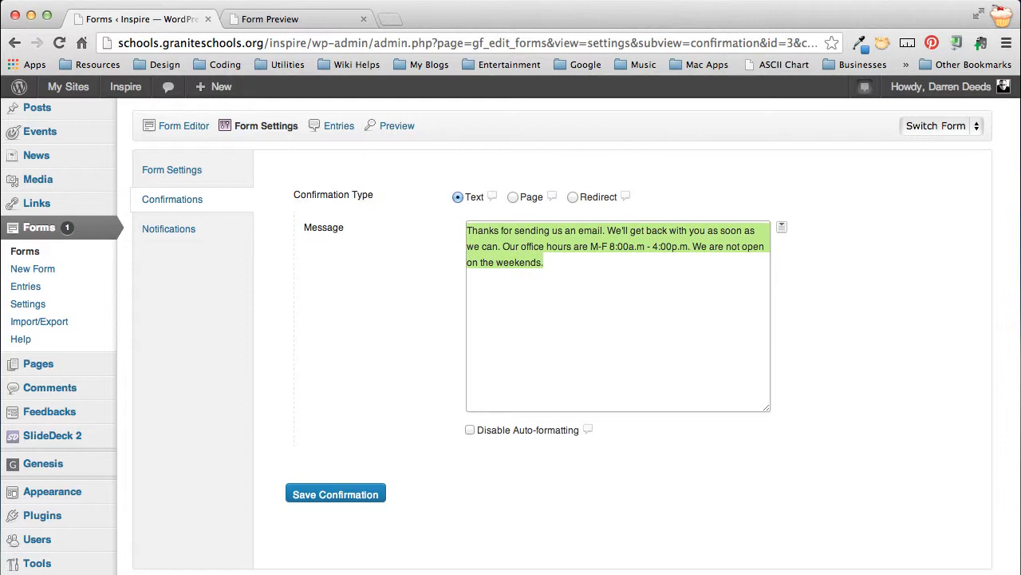
click(565, 322)
click(335, 494)
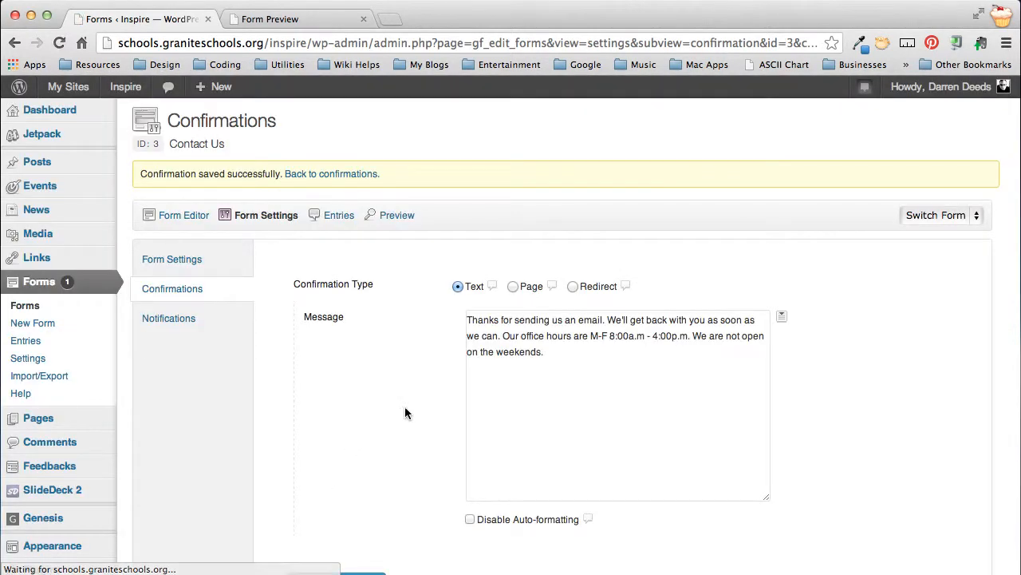
Step: Open the Contact Us form's notifications, look over the existing list and start a new notification
mouse_move(272, 216)
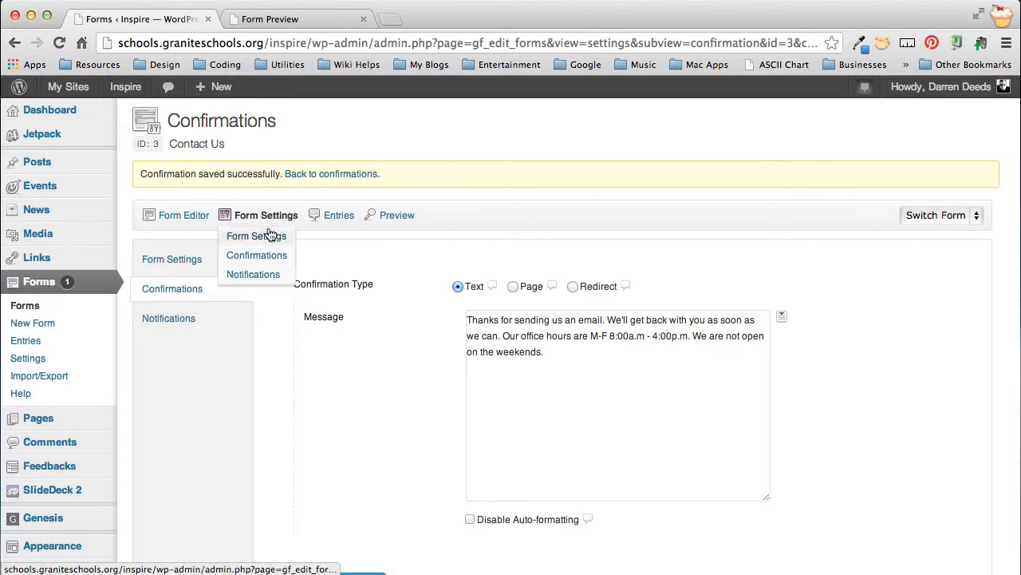
click(253, 273)
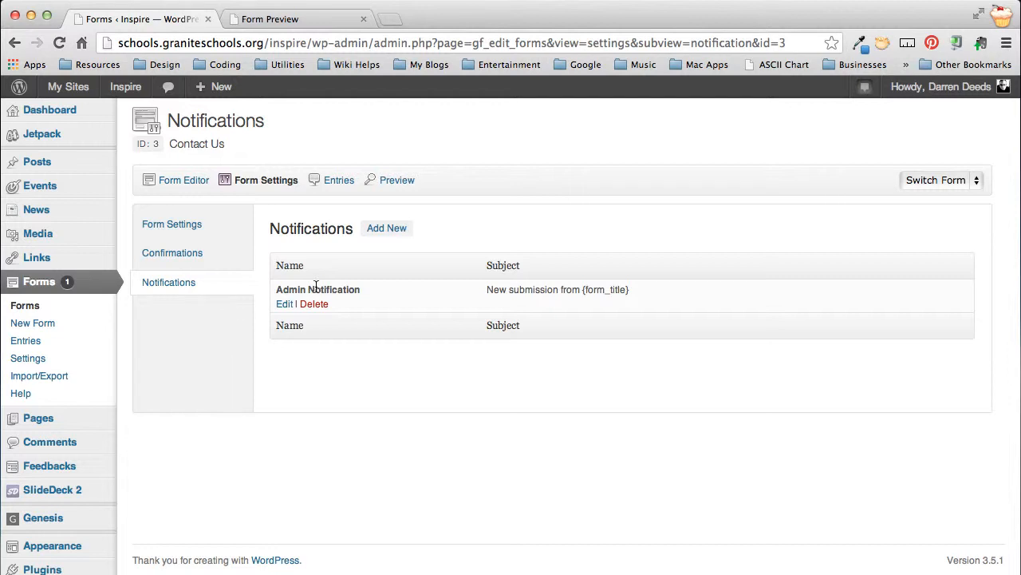
scroll(315, 289, down, 3)
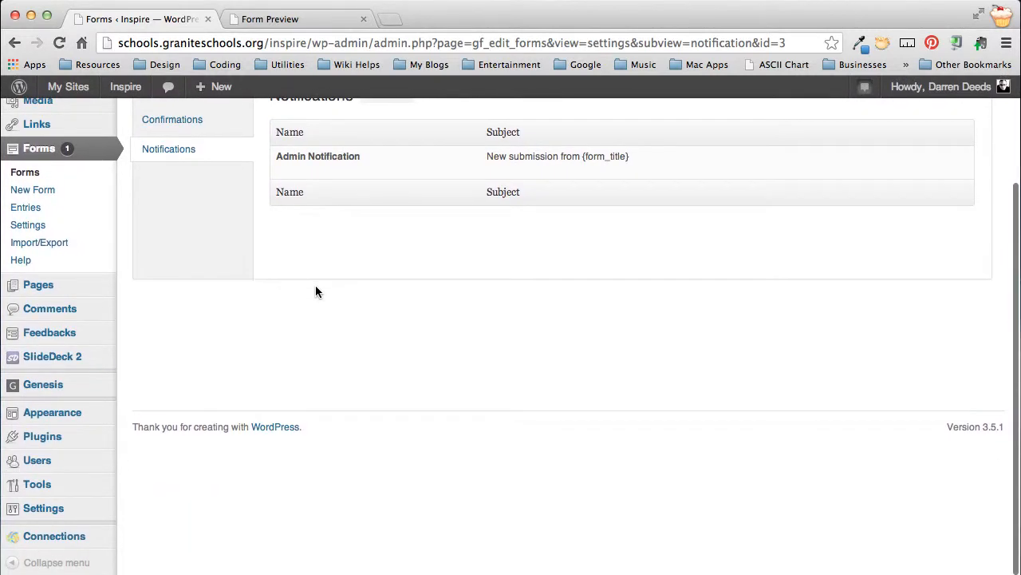
mouse_move(52, 506)
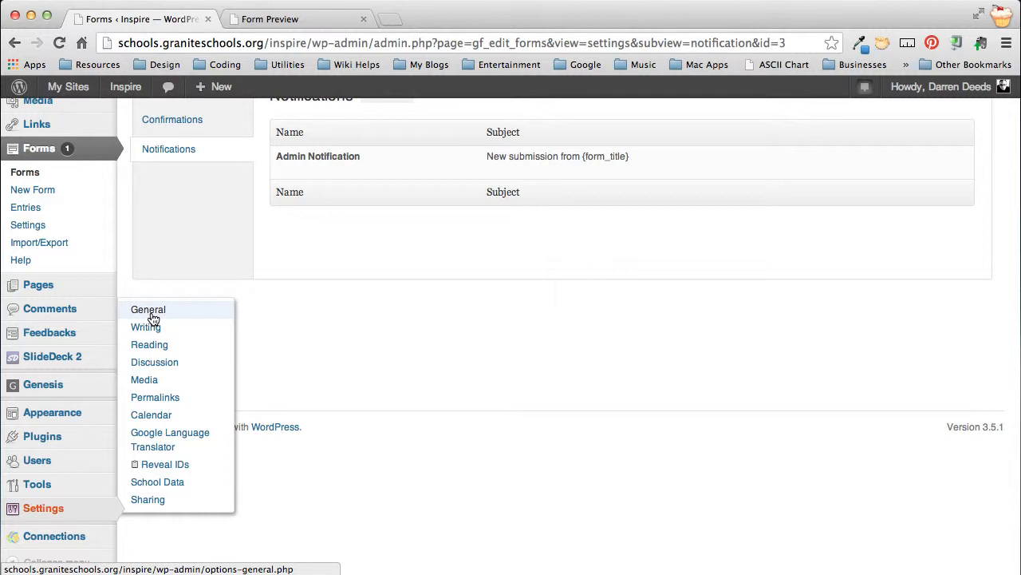
scroll(387, 263, up, 3)
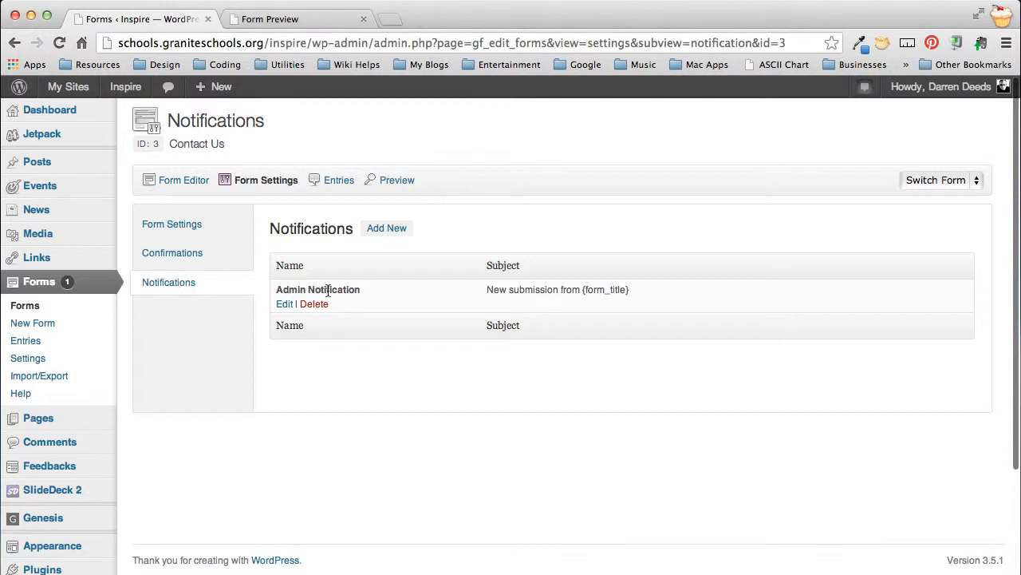
click(388, 233)
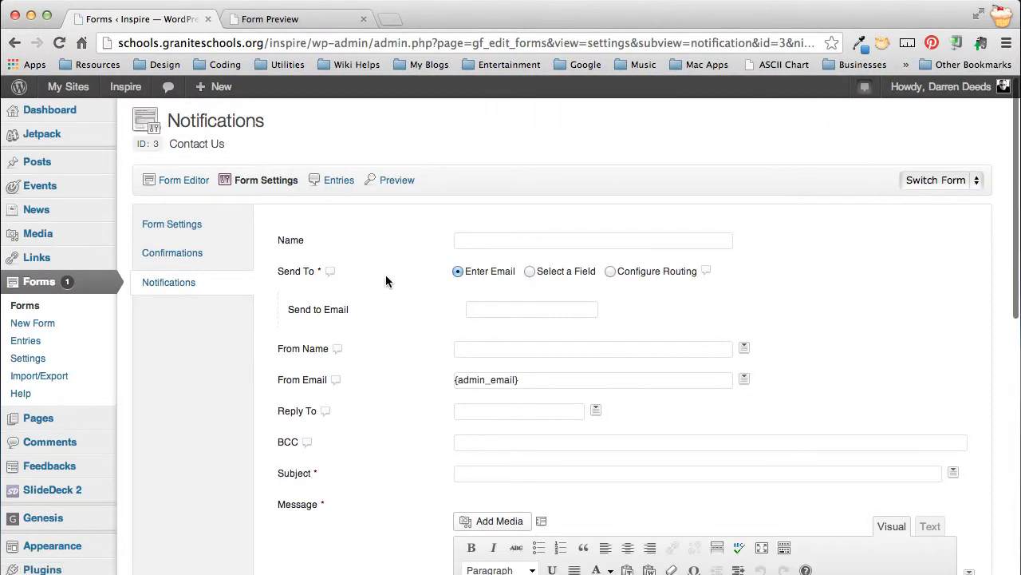
Step: Name the new notification "Web Master Notification"
scroll(385, 275, down, 2)
scroll(385, 280, down, 1)
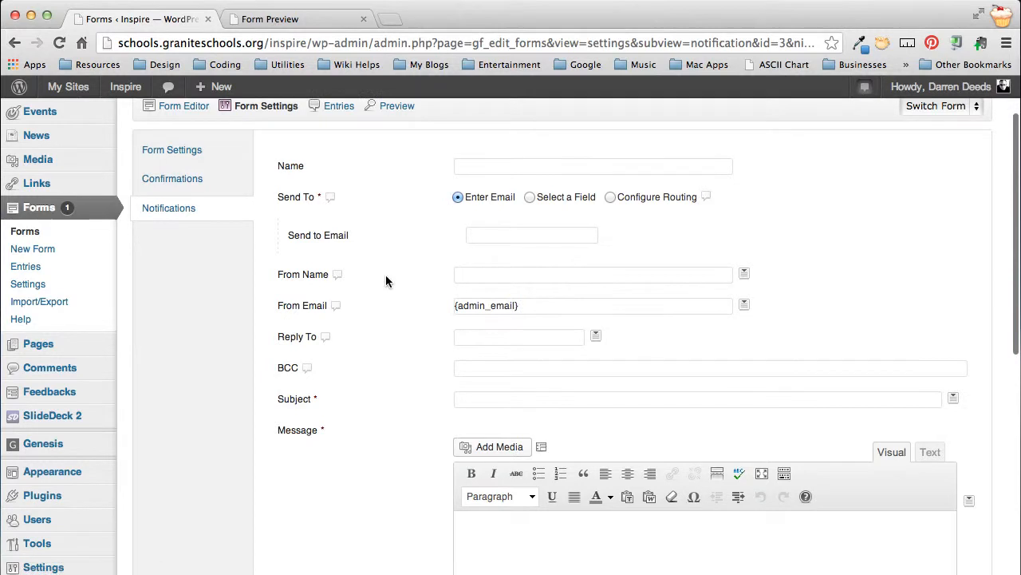
click(498, 162)
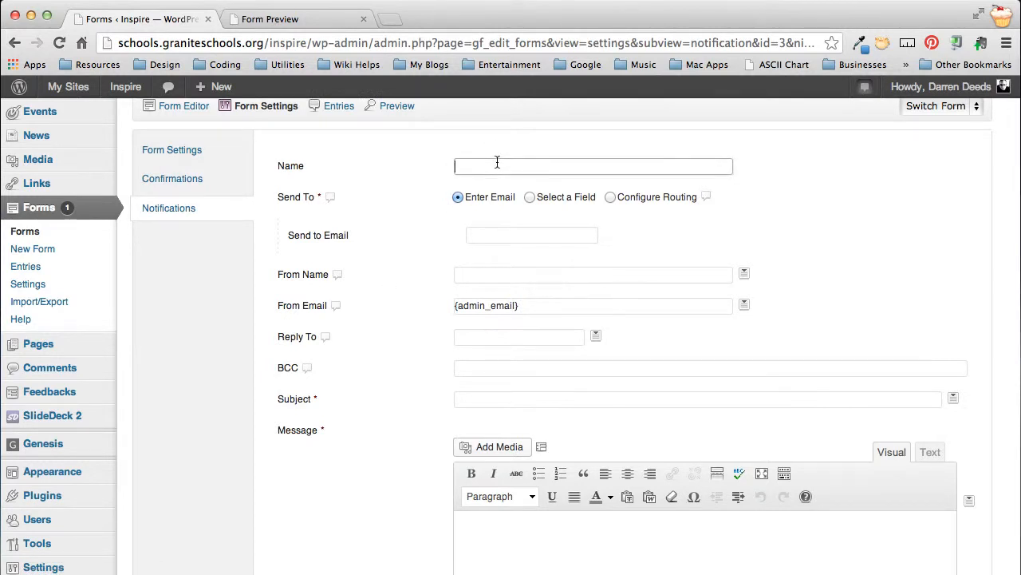
text(Web Master Notification)
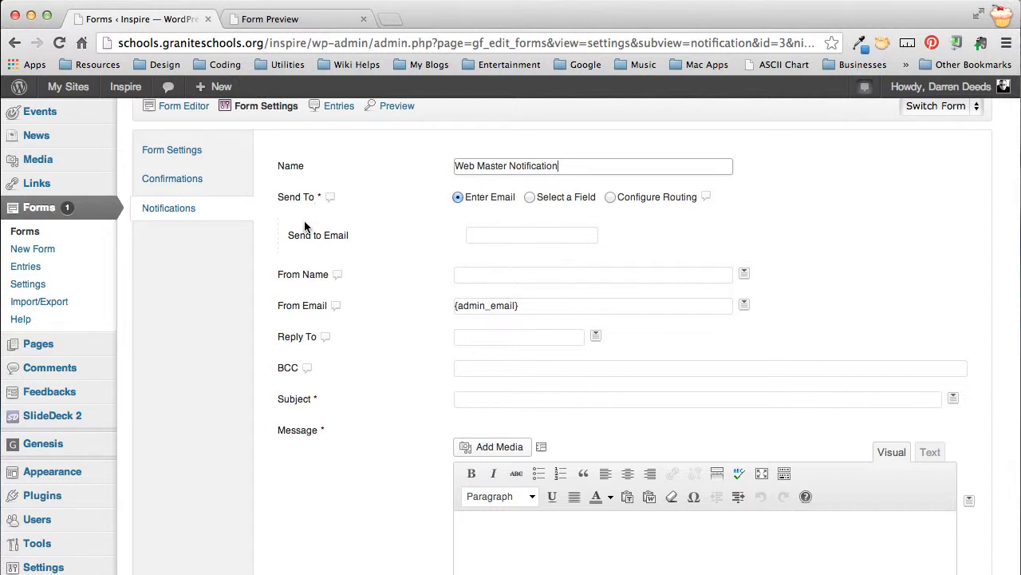
Step: Fill in the recipient's email address as the notification's Send to Email
click(482, 225)
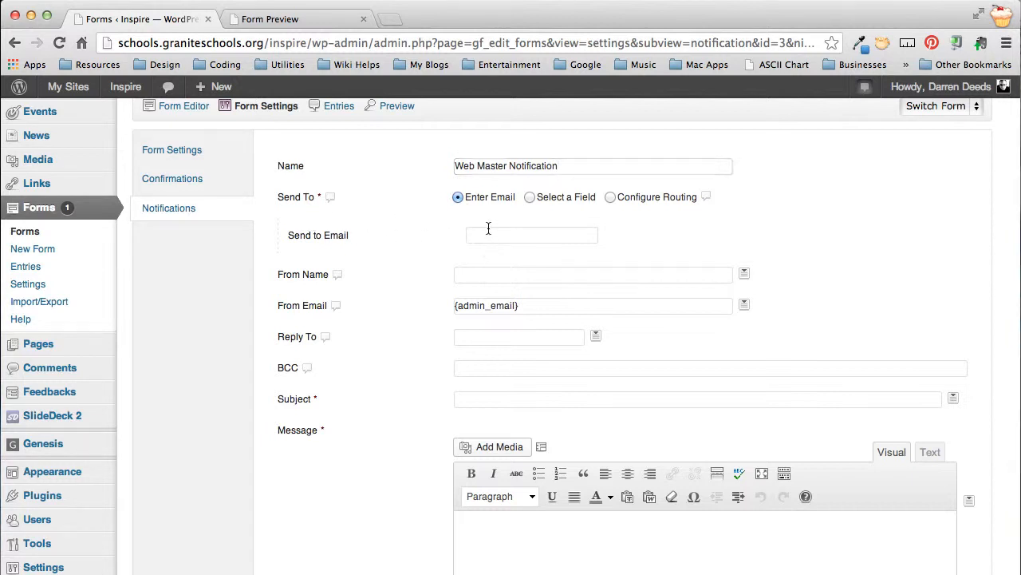
click(487, 234)
key(super+v)
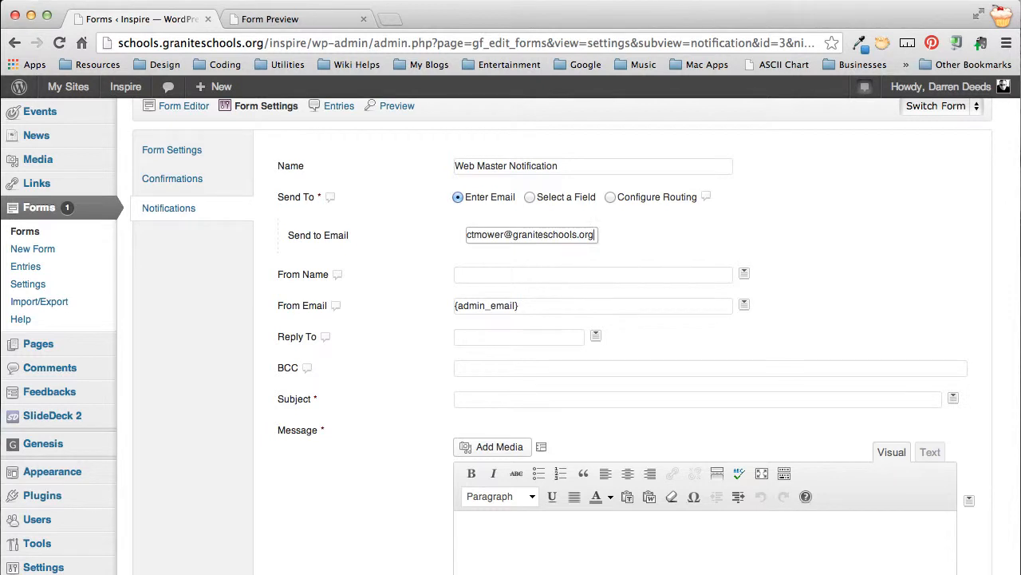
key(Tab)
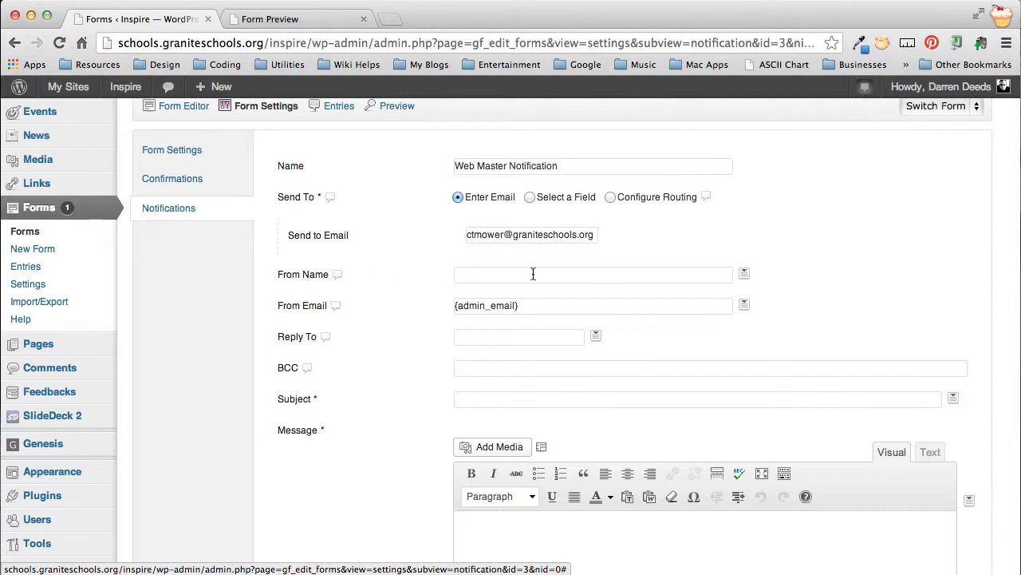
Step: Set the notification's From Name to the Name (First) and Name (Last) merge tags, separated by a space
click(671, 277)
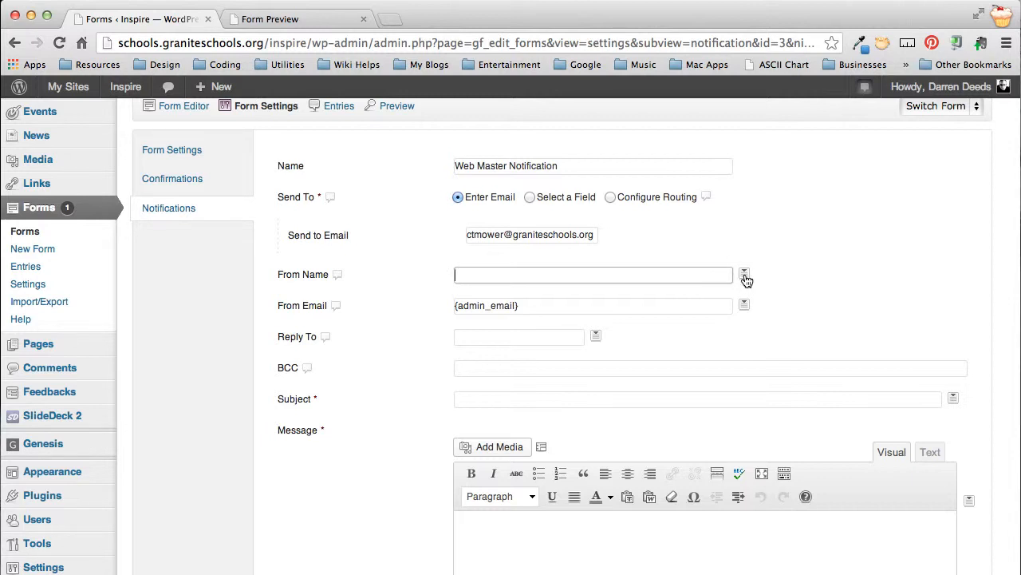
mouse_move(746, 278)
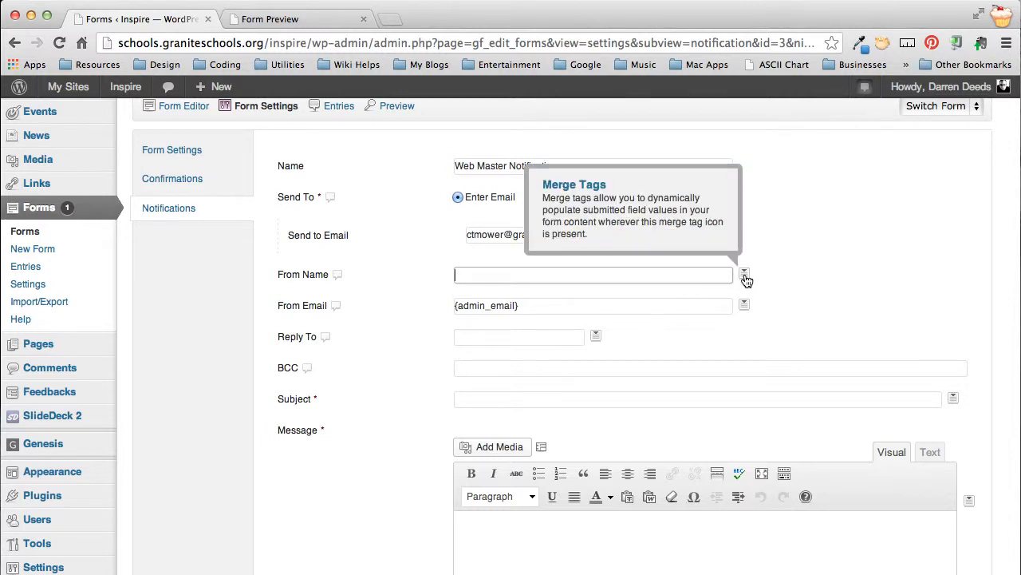
click(744, 275)
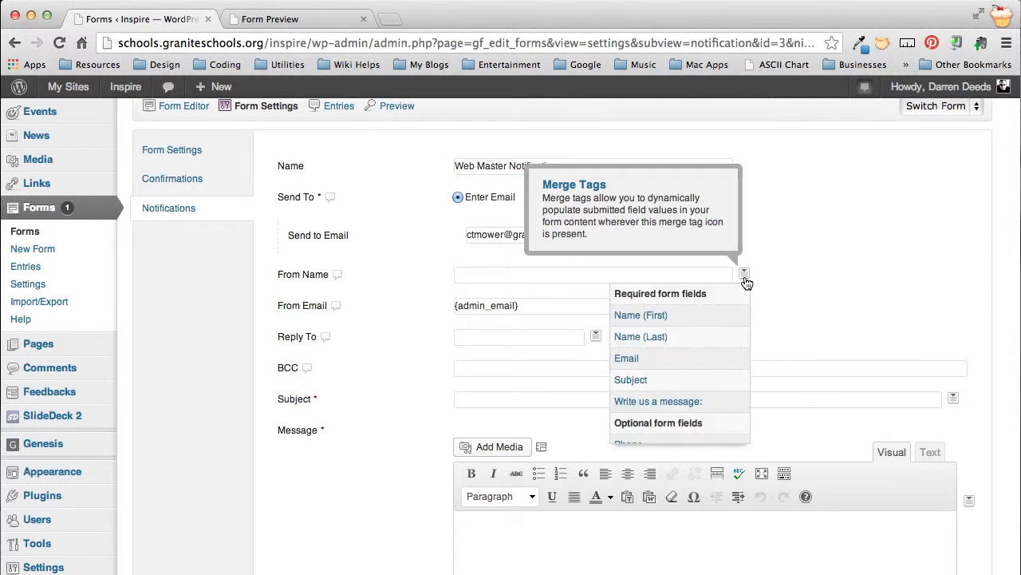
click(636, 314)
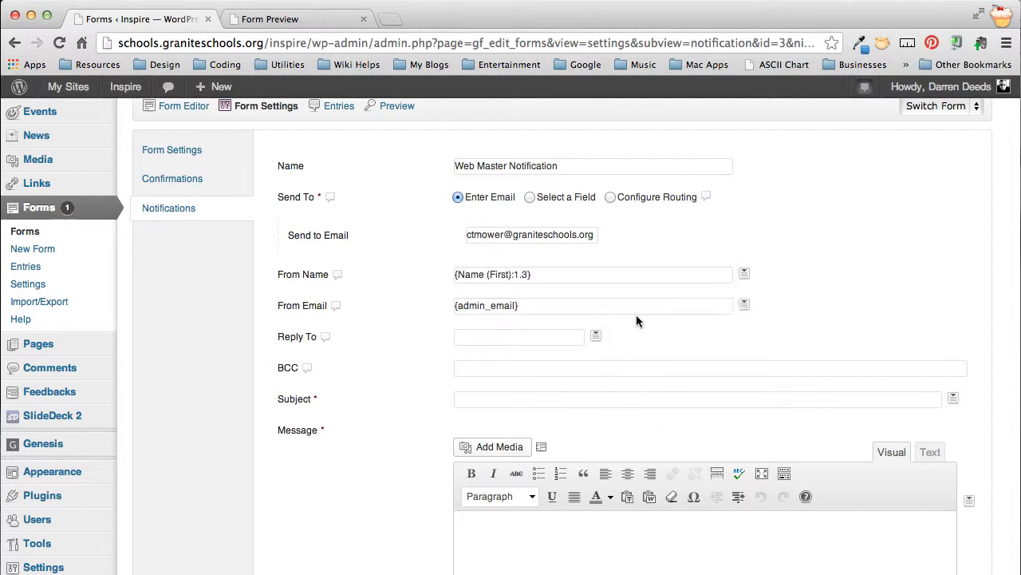
click(553, 272)
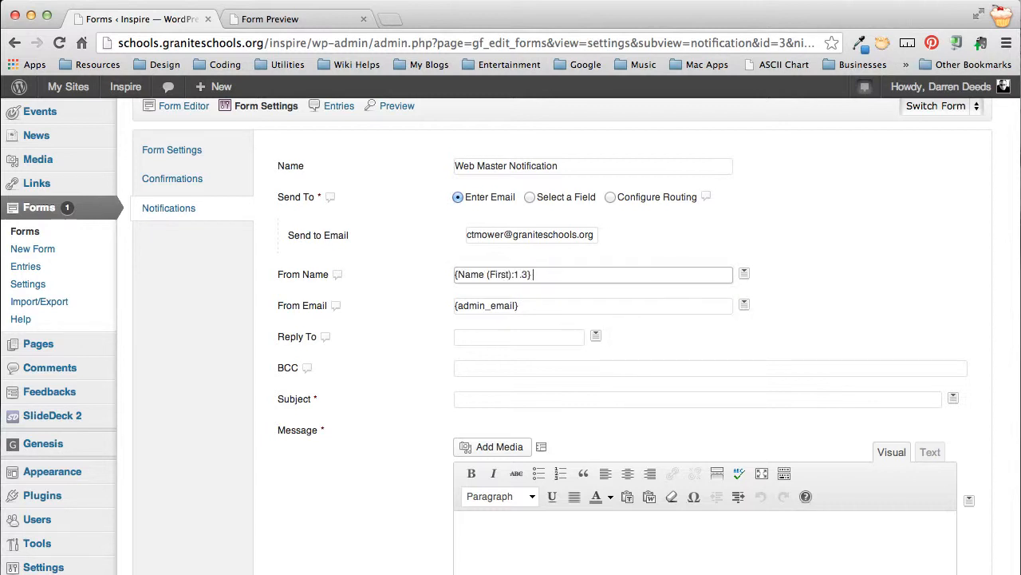
click(744, 276)
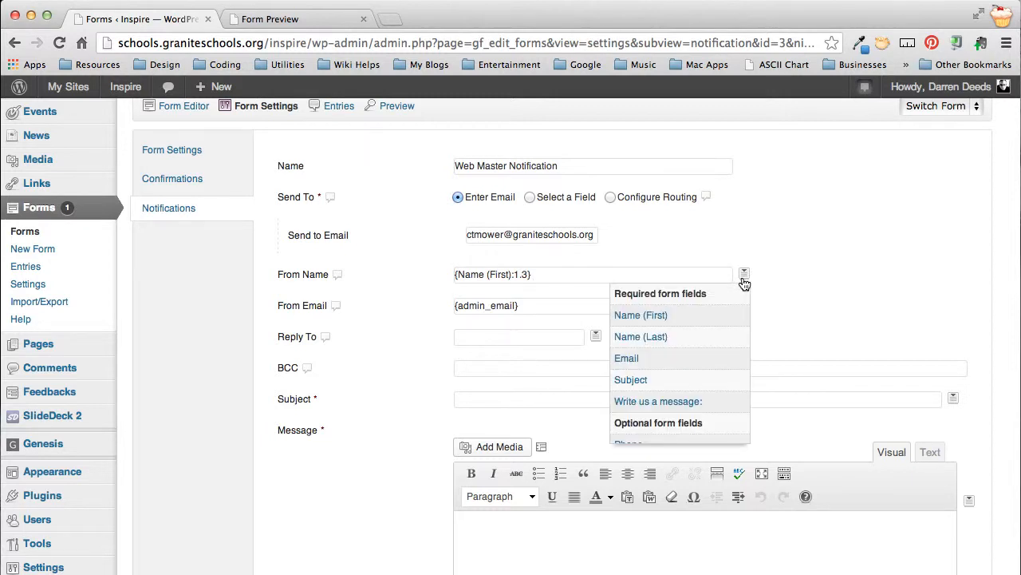
click(660, 335)
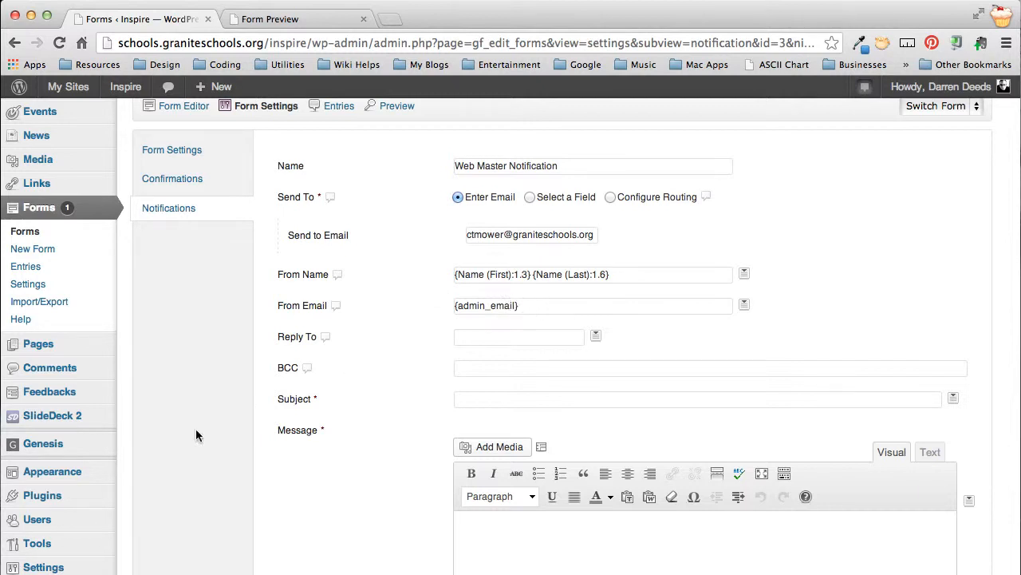
Step: Insert the Email merge tag into the notification's From Email
mouse_move(75, 539)
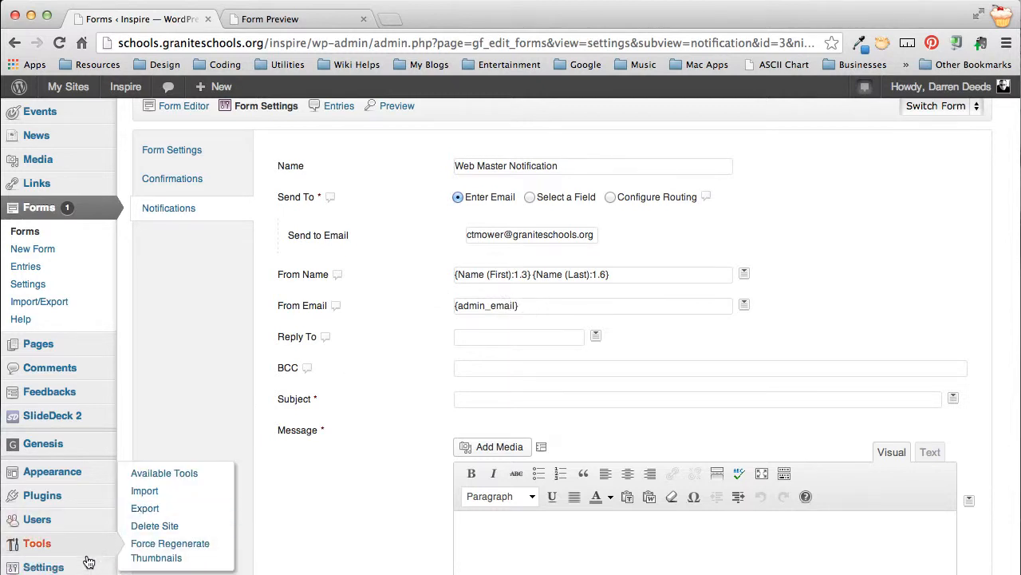
mouse_move(82, 567)
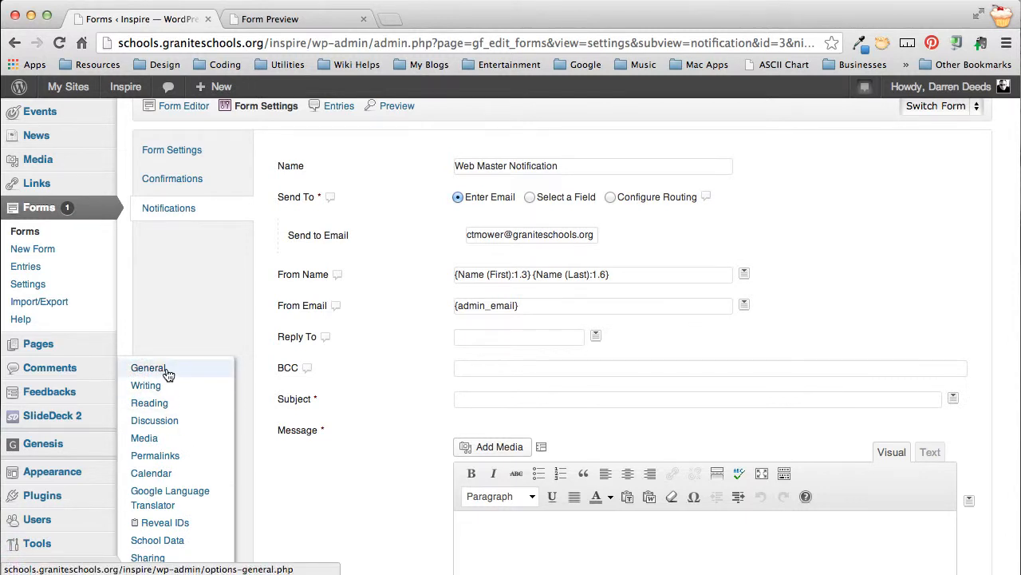
click(577, 305)
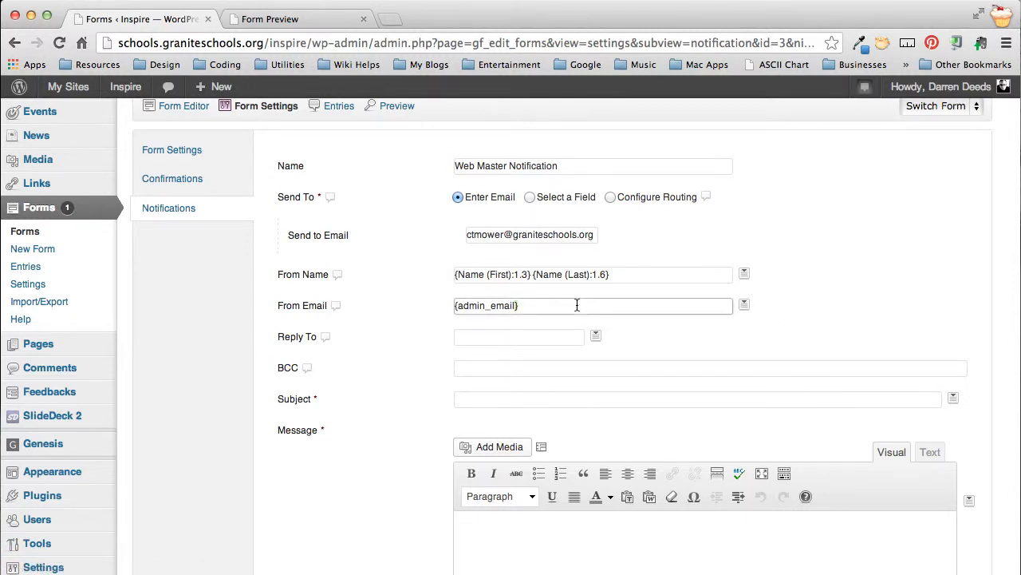
key(super+a)
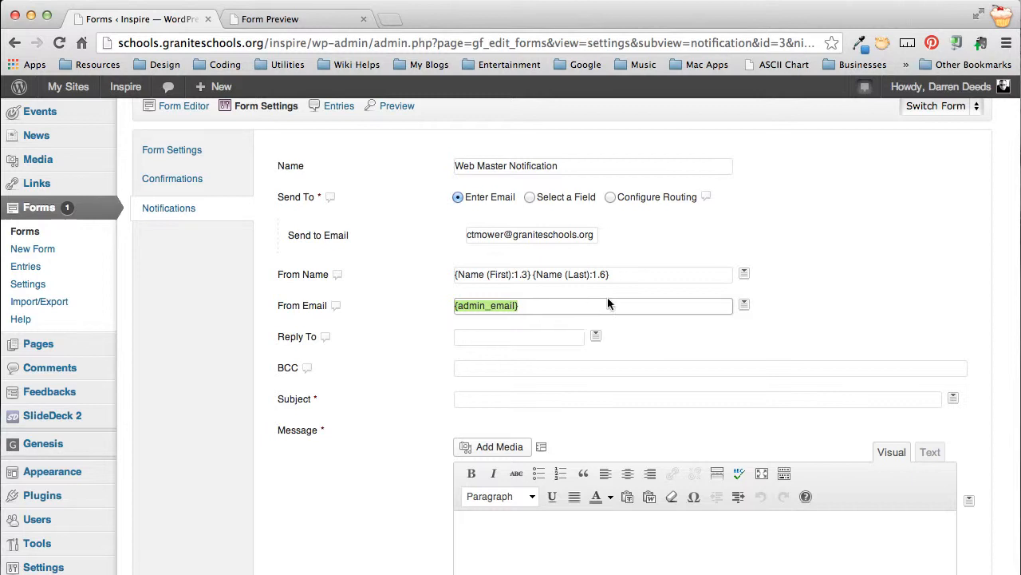
click(744, 307)
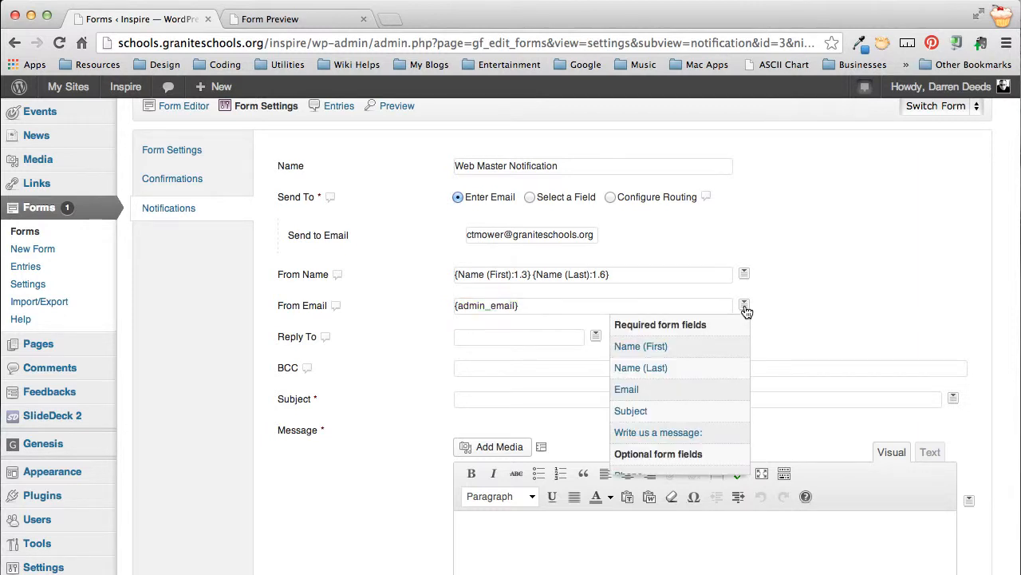
scroll(639, 407, down, 2)
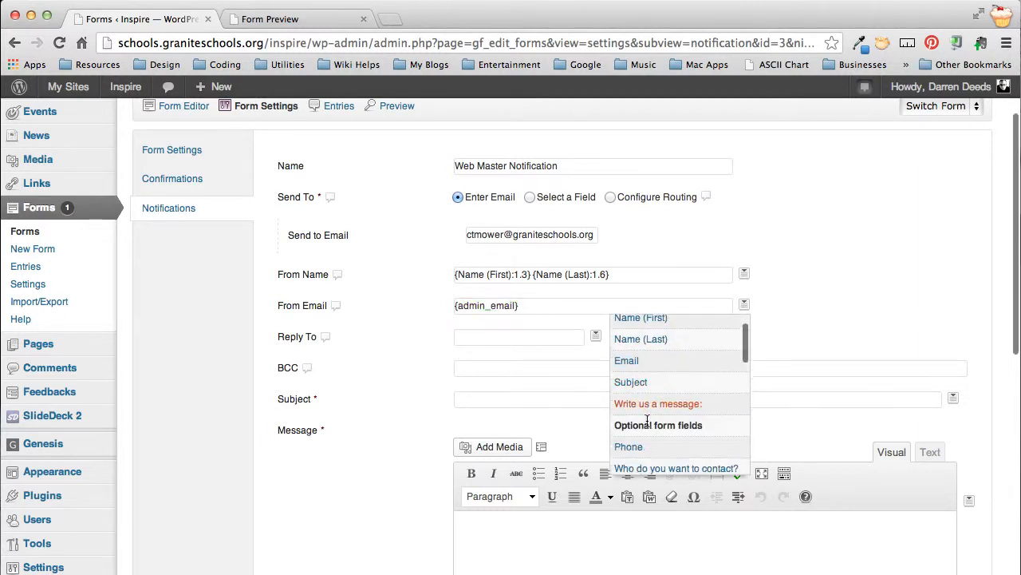
scroll(635, 405, up, 1)
click(628, 367)
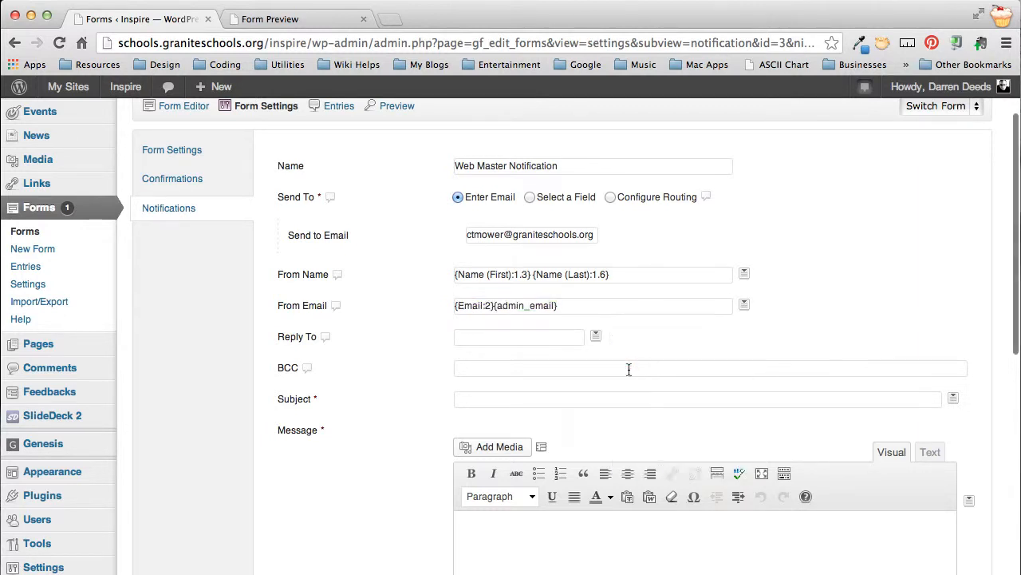
Step: Delete the {admin_email} tag from From Email and set Reply To to the Email merge tag
click(573, 308)
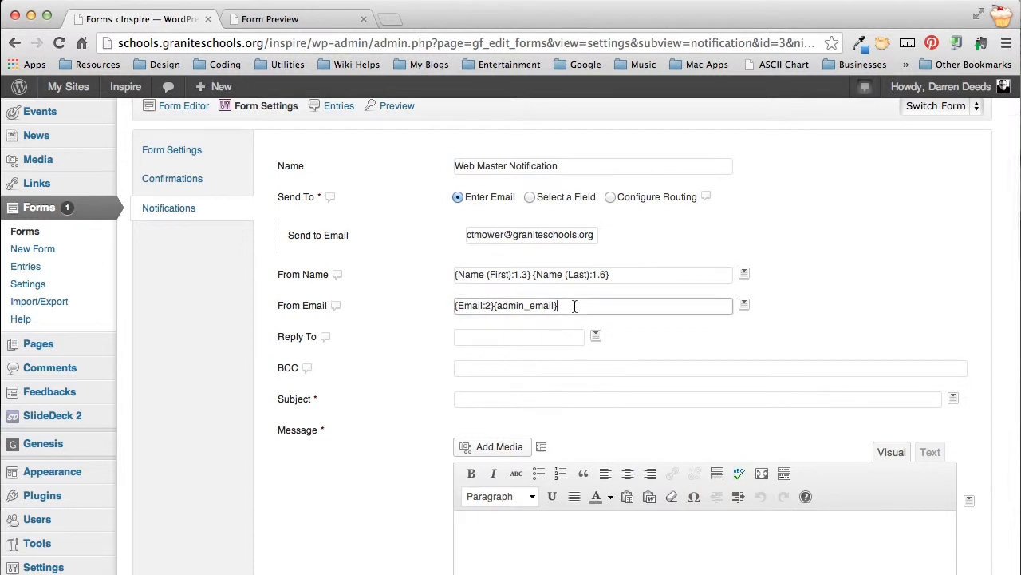
key(shift+Left)
key(shift+Left)
key(shift+Left)
key(shift+Left)
key(shift+Left)
key(shift+Left)
key(shift+Left)
key(shift+Left)
key(shift+Left)
key(shift+Left)
key(shift+Left)
key(shift+Left)
key(shift+Left)
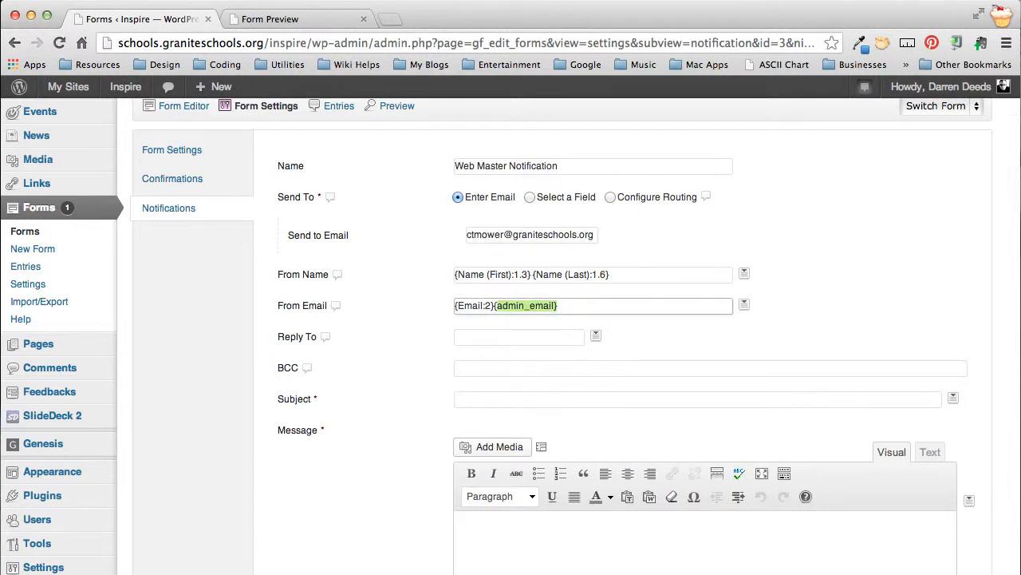
key(BackSpace)
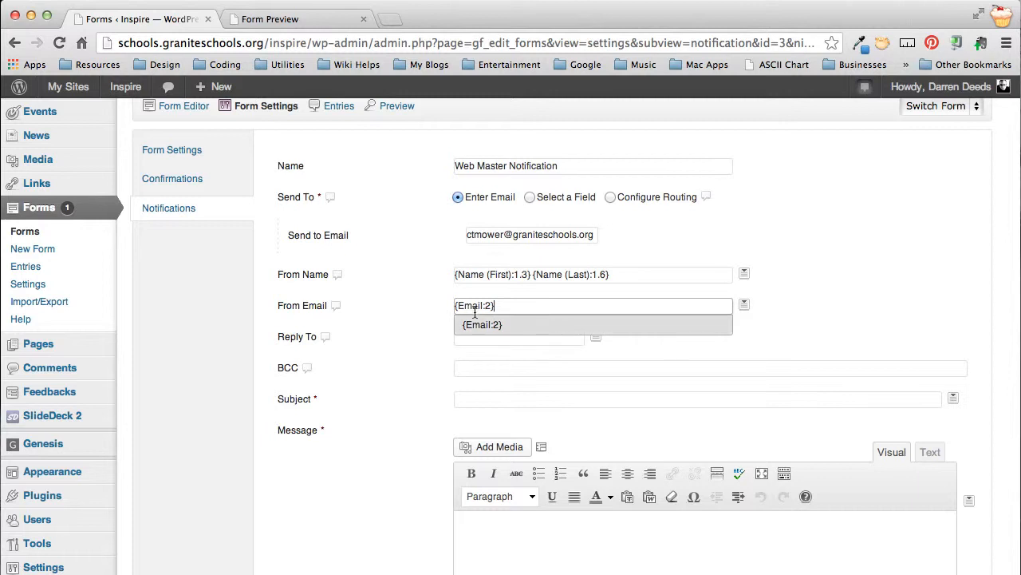
click(402, 365)
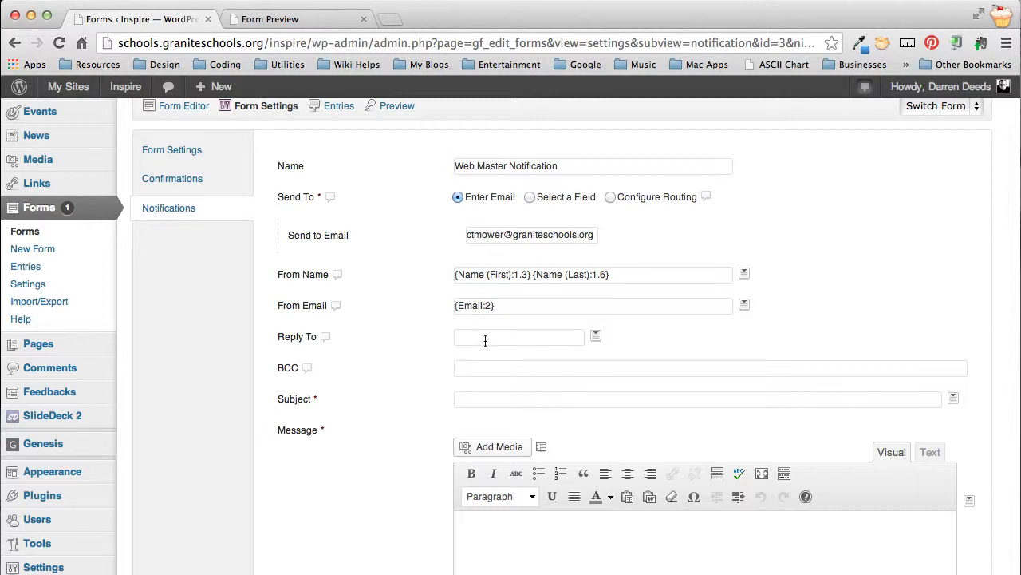
click(596, 336)
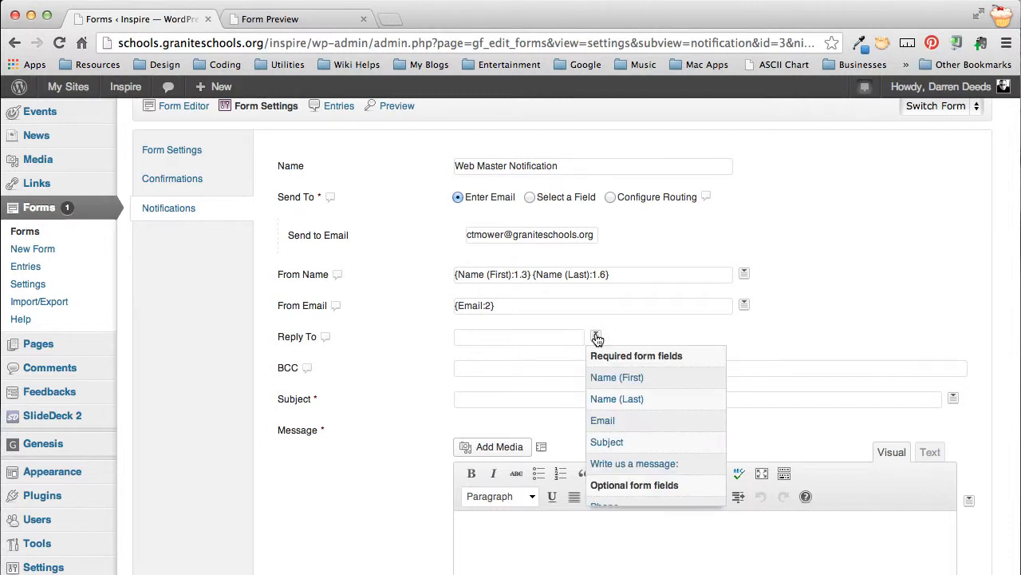
click(612, 419)
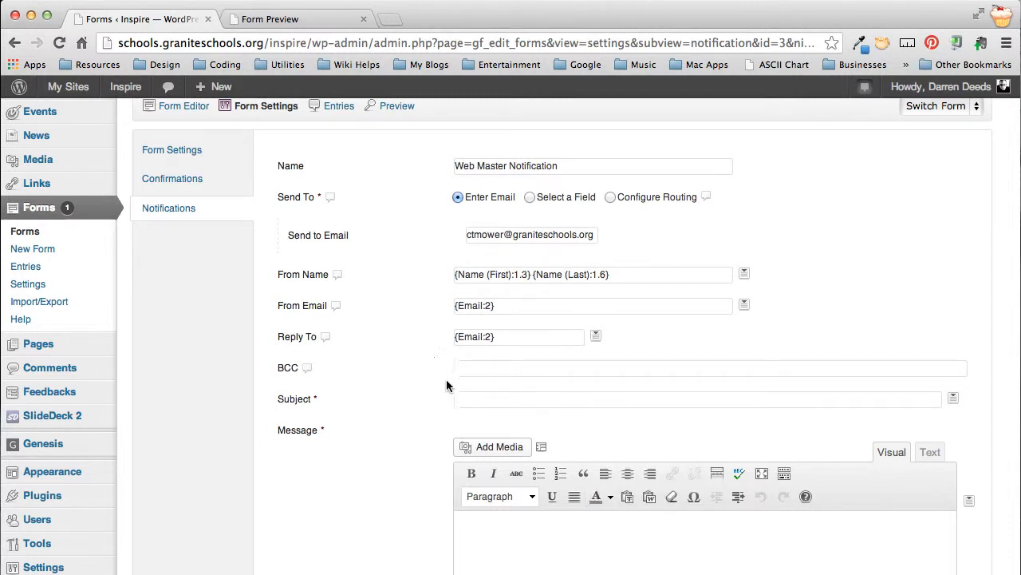
Step: Set the notification's subject to "WCF:" followed by the Subject merge tag
click(516, 400)
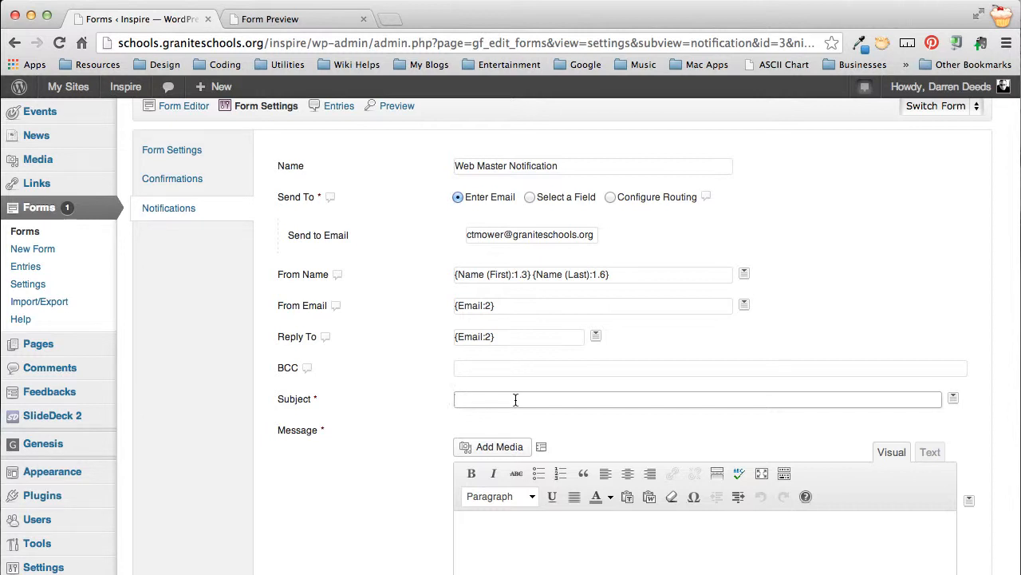
text(WCF)
text(;)
key(BackSpace)
key(BackSpace)
key(BackSpace)
key(BackSpace)
text(Contact Us Submission)
key(super+a)
text(WCF:)
click(953, 401)
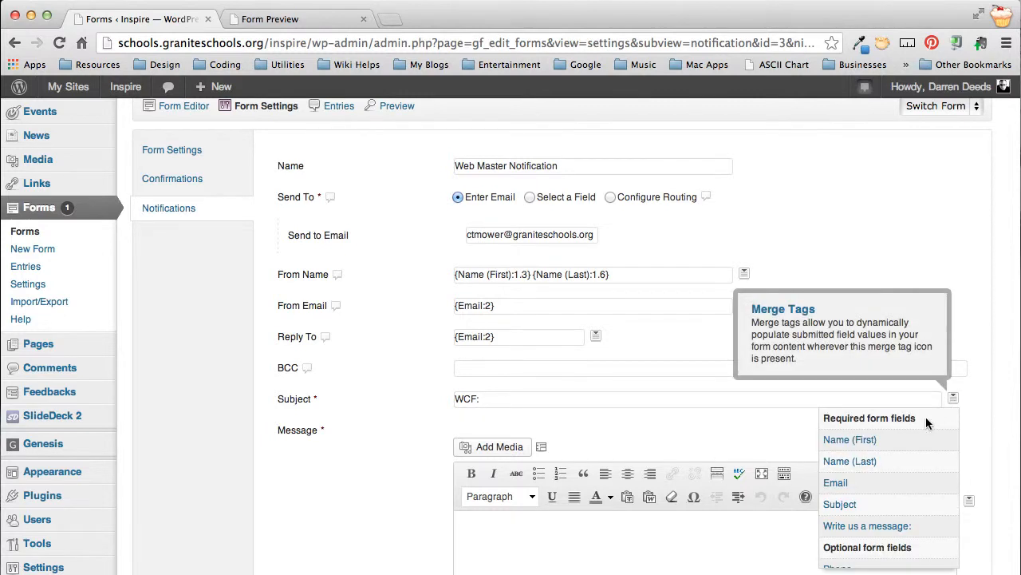
click(848, 503)
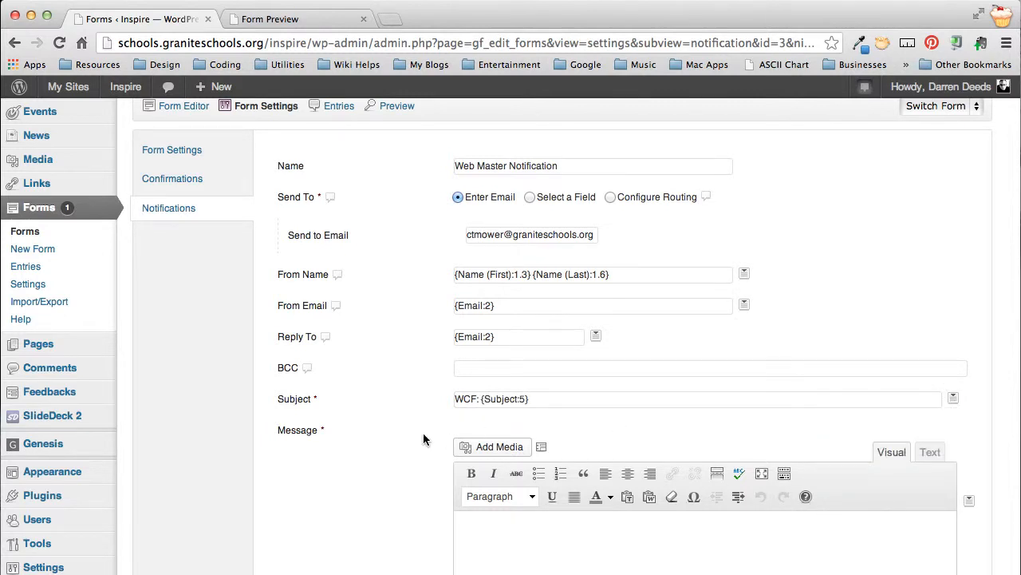
Step: Write "You have a new submission from your website Contact Us page form." as the notification message
scroll(400, 536, down, 2)
scroll(401, 537, down, 3)
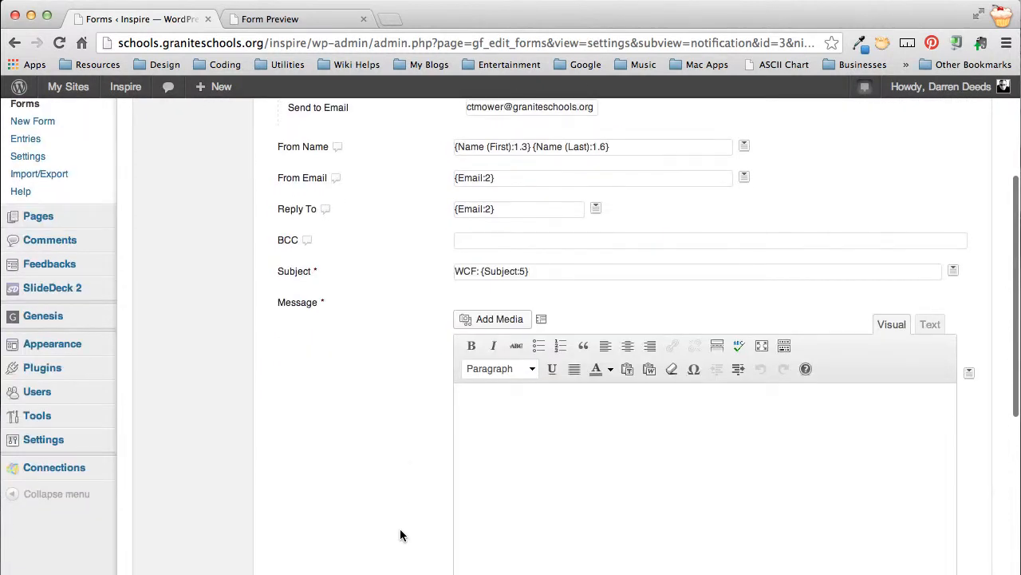
click(669, 451)
text(You have a new )
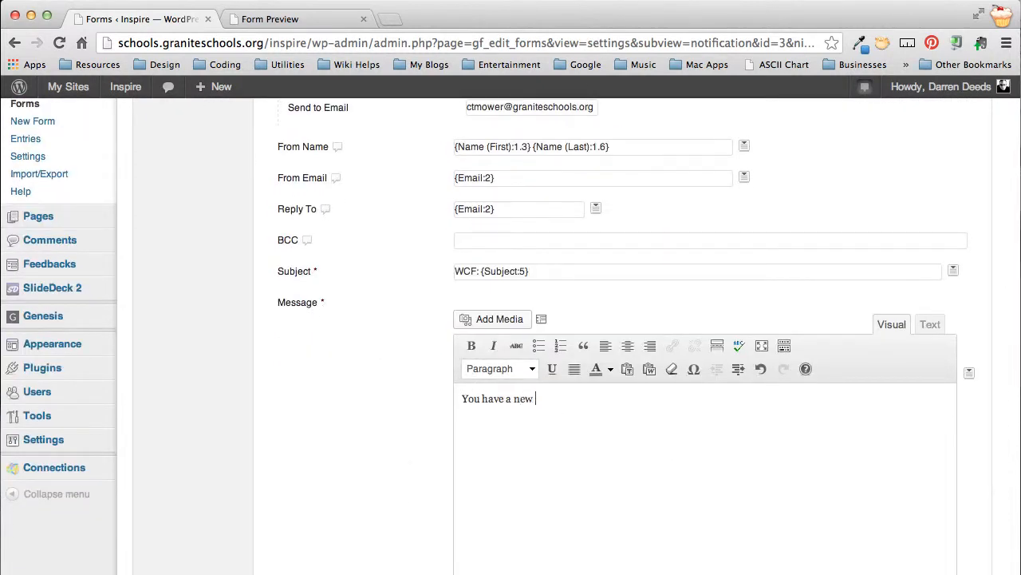
text(submissino fo)
key(BackSpace)
key(BackSpace)
key(BackSpace)
key(BackSpace)
key(BackSpace)
text(on from your)
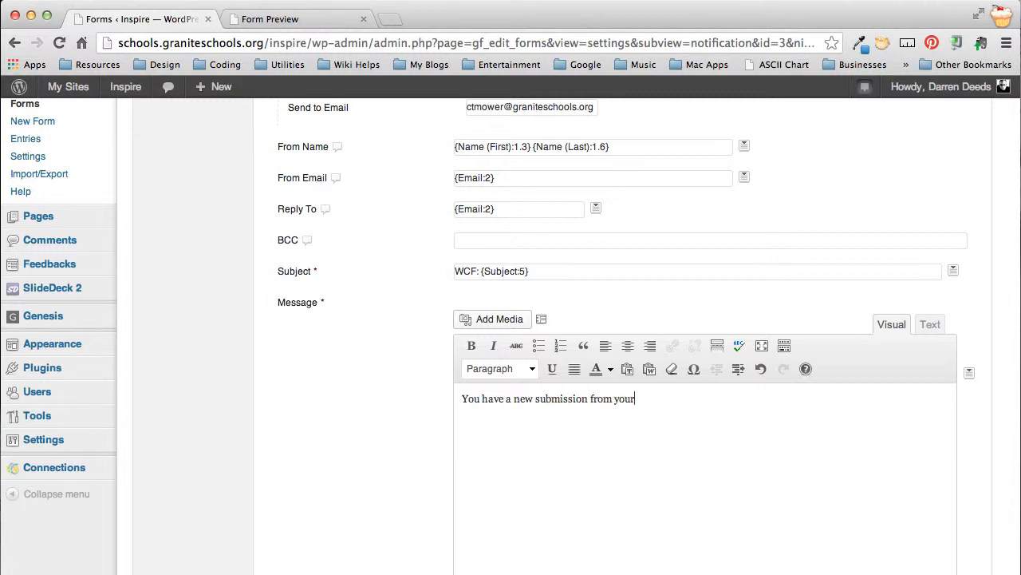
text( website Contact Us page)
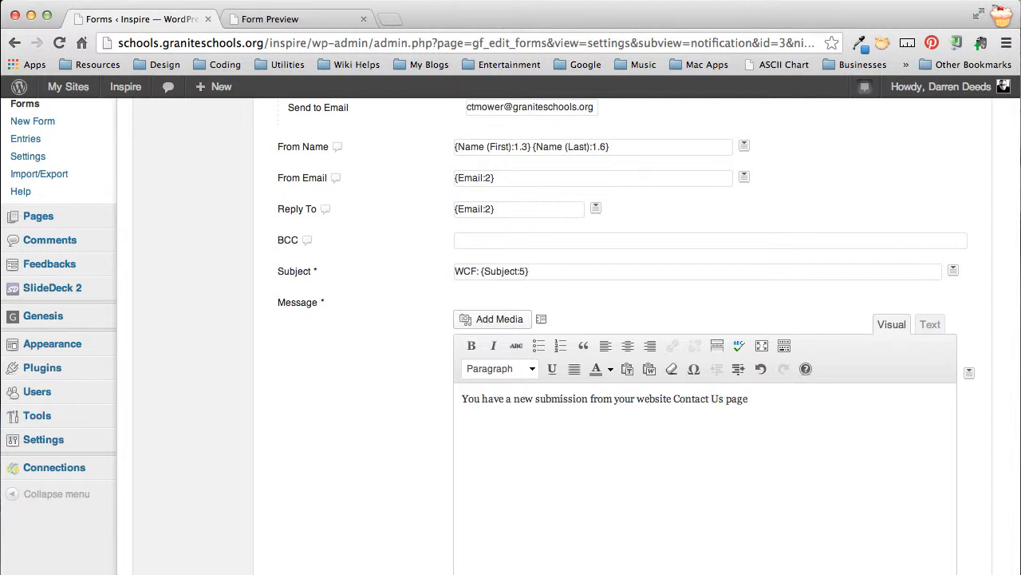
text( form.)
Step: Insert the "Write us a message:" merge tag below the notification's message text and delete it again
click(969, 373)
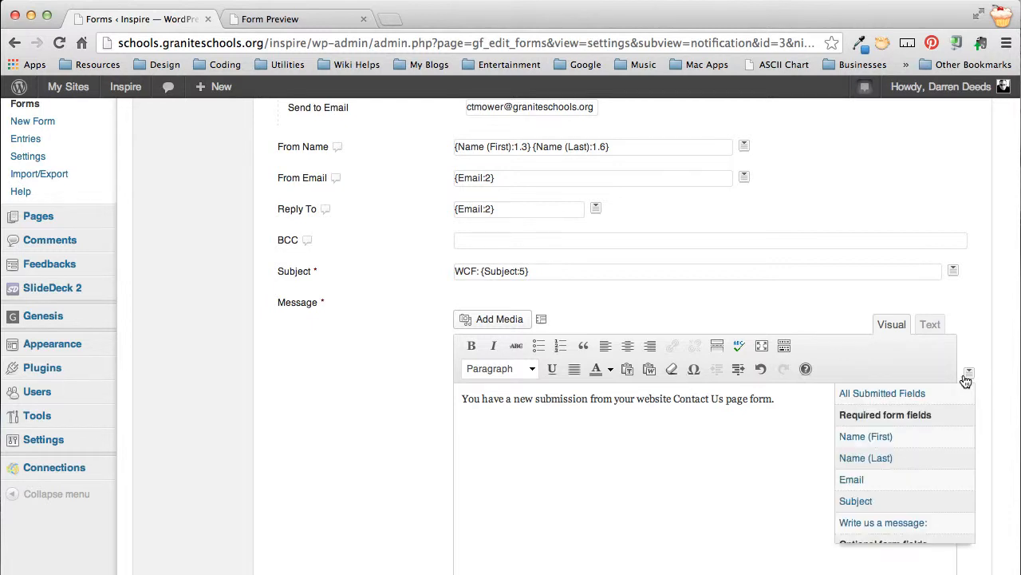
scroll(898, 441, down, 2)
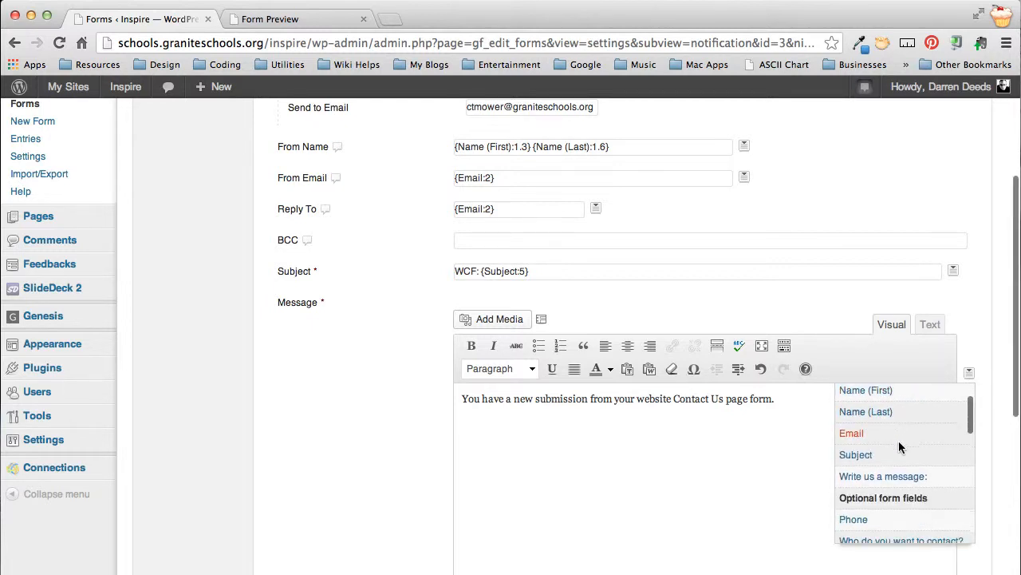
click(886, 476)
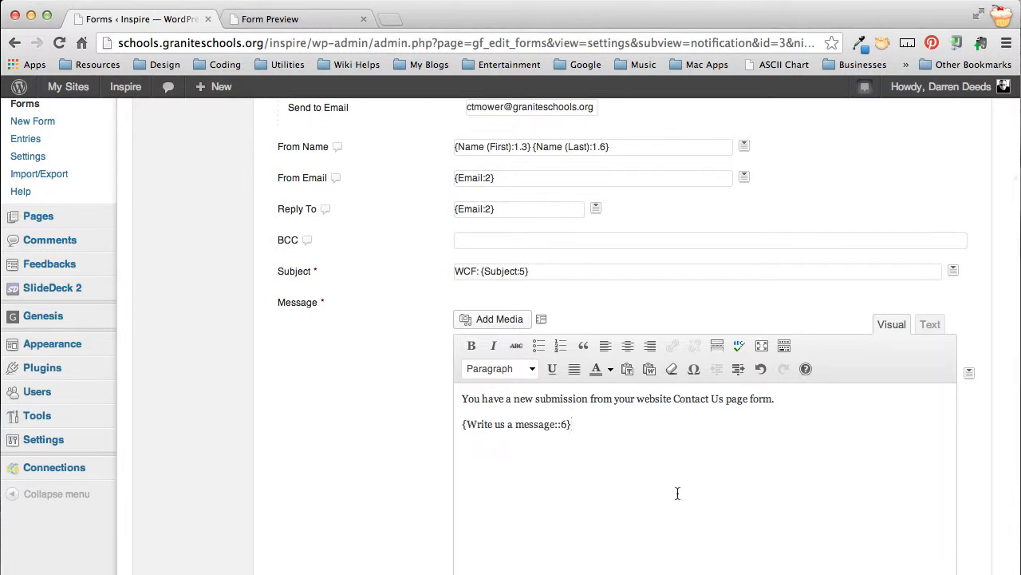
drag(694, 476, 573, 398)
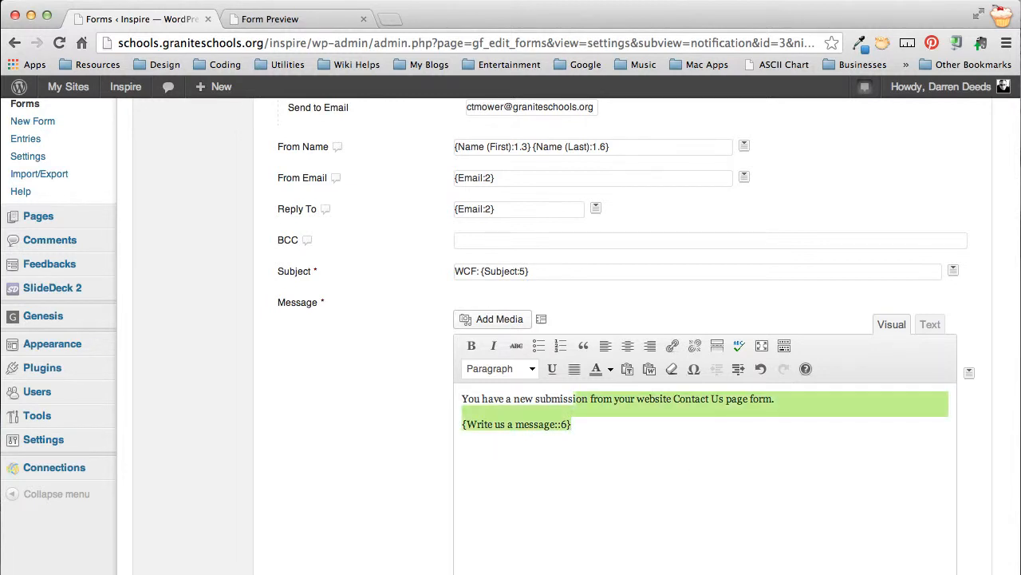
click(527, 426)
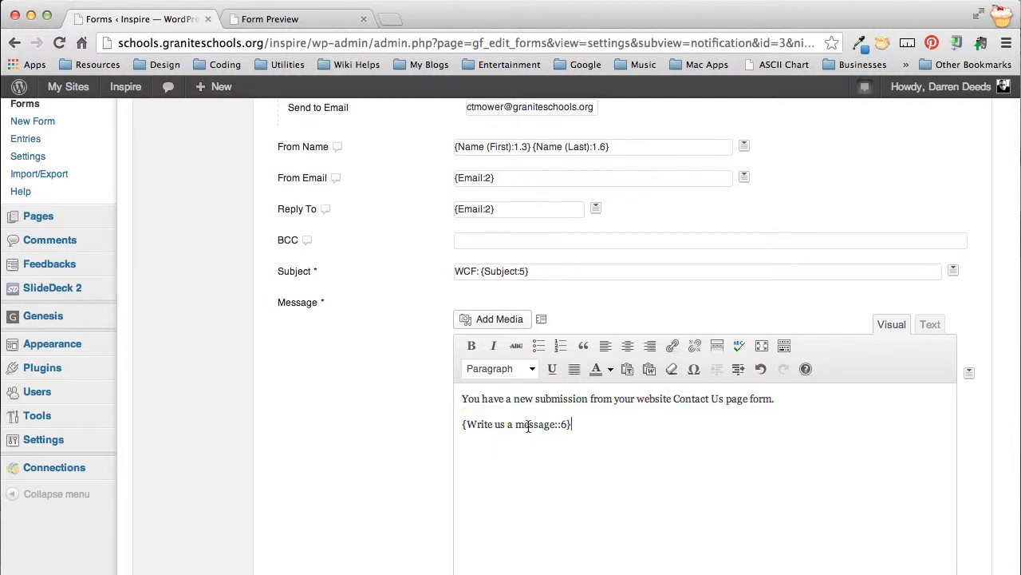
double_click(528, 425)
triple_click(529, 425)
key(BackSpace)
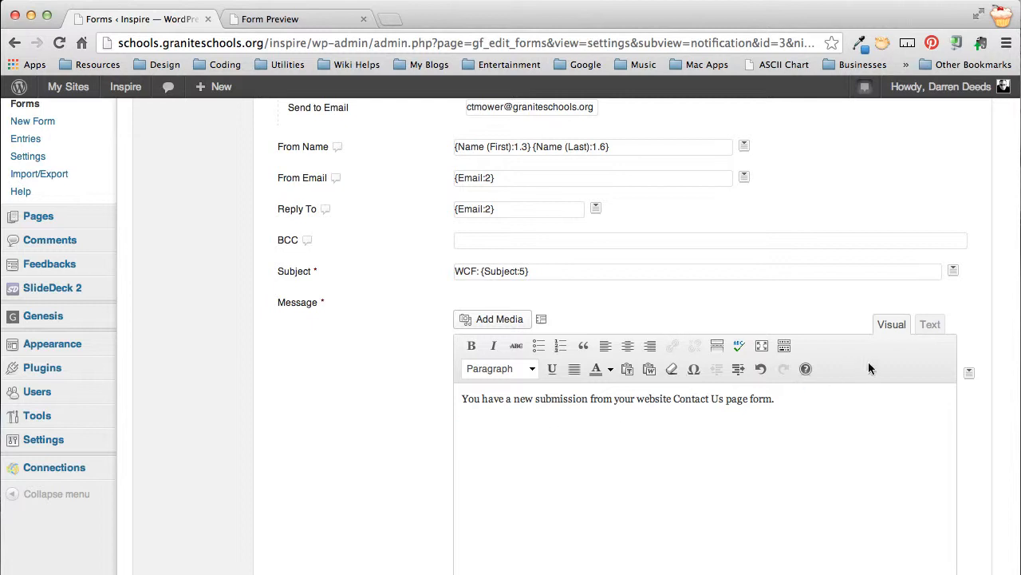
Step: Insert the All Submitted Fields merge tag on the line below the notification's message sentence
click(967, 373)
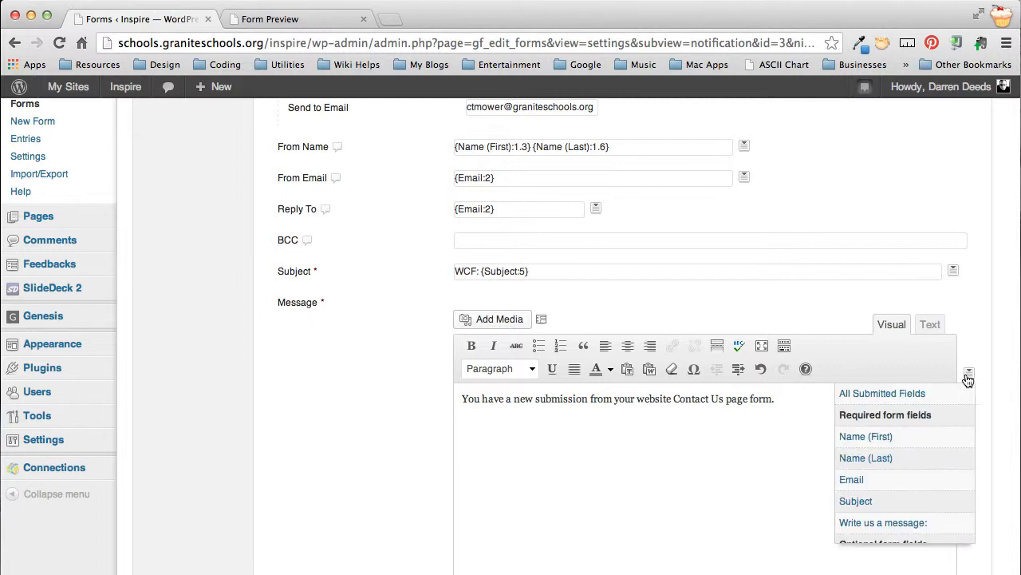
click(910, 387)
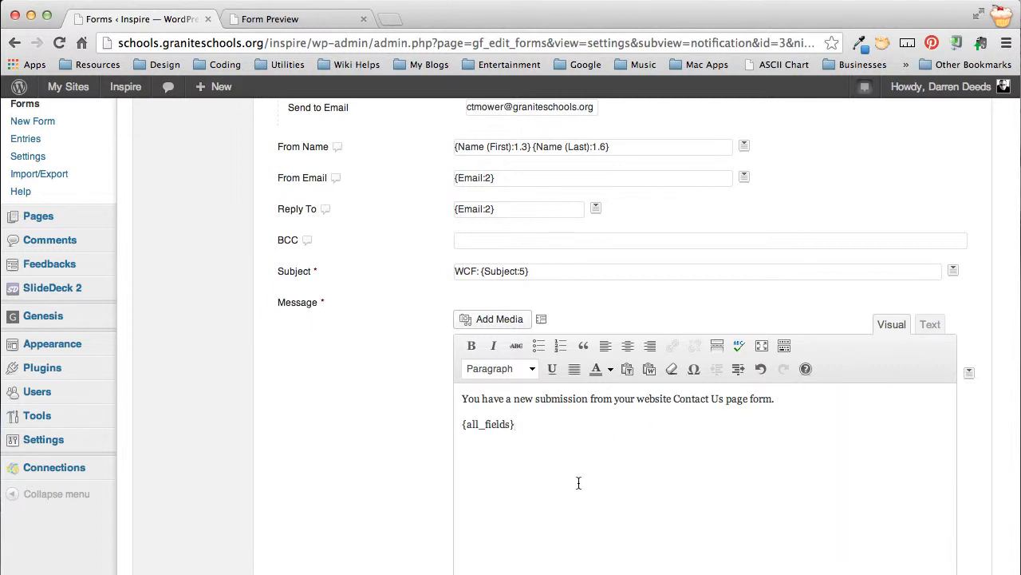
scroll(579, 482, down, 3)
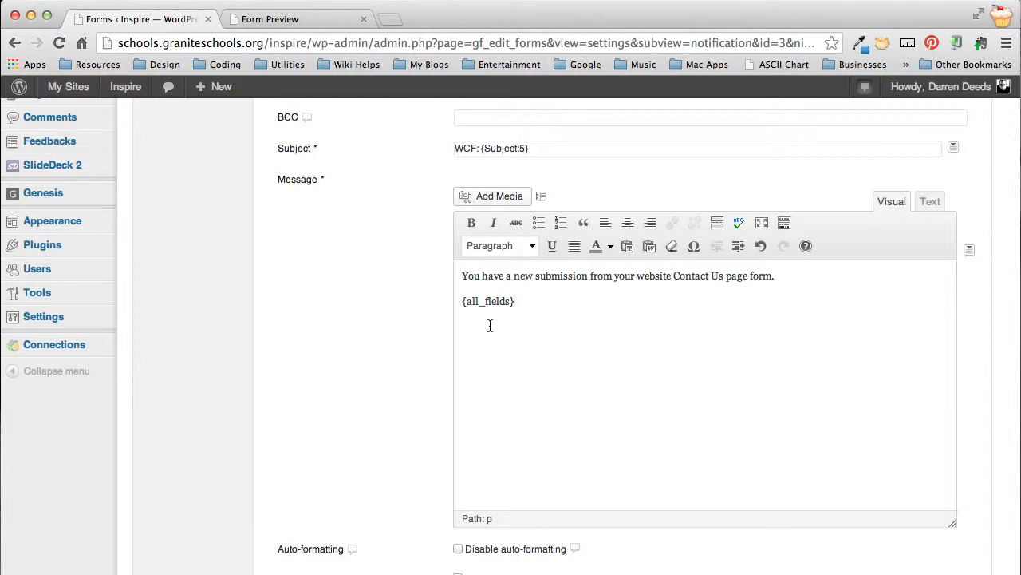
scroll(389, 279, up, 5)
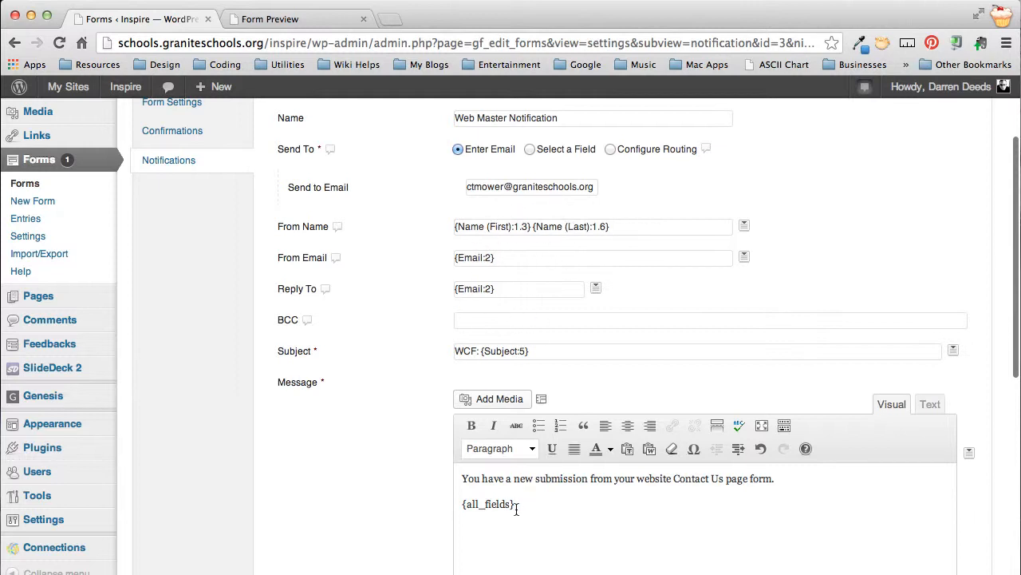
Step: Examine the fields and contact choices in the Contact Us form preview alongside the notification settings
click(280, 19)
scroll(168, 223, up, 5)
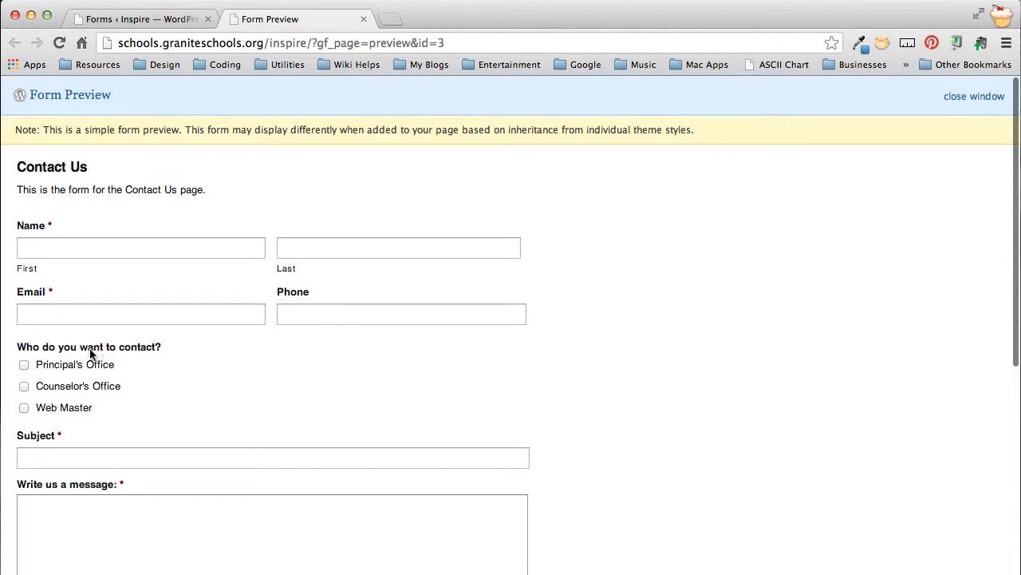
scroll(56, 371, down, 3)
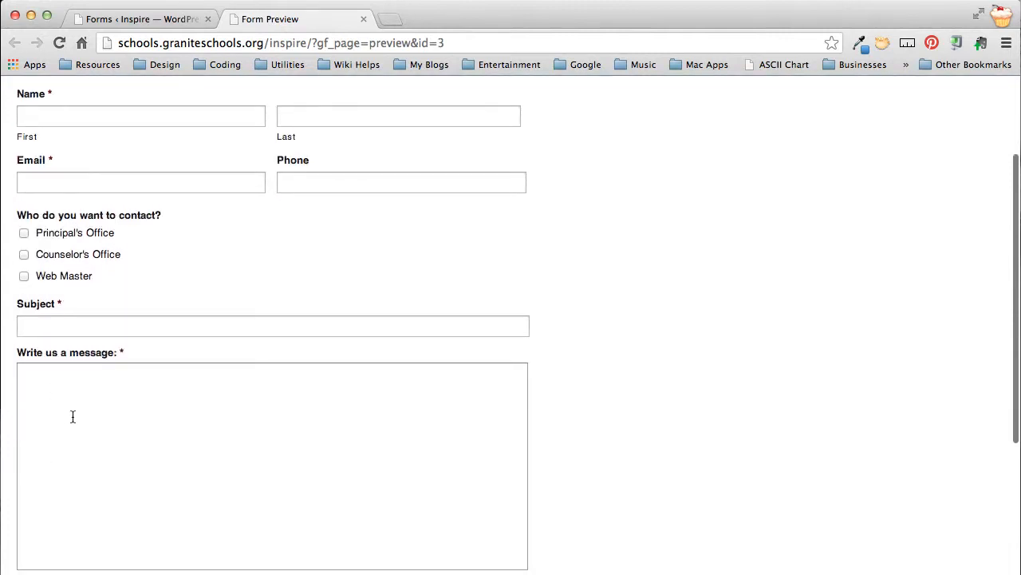
click(140, 20)
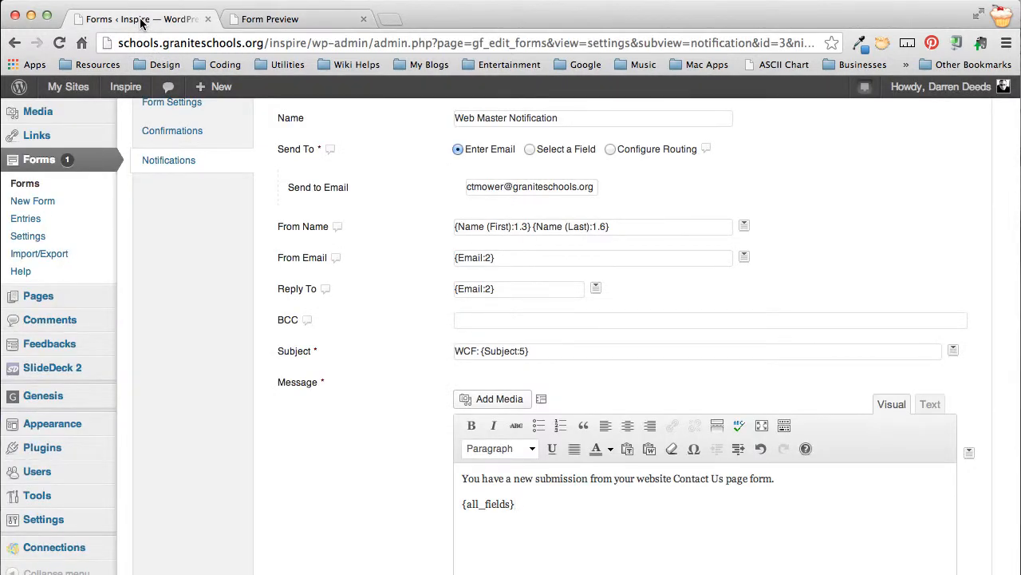
click(271, 21)
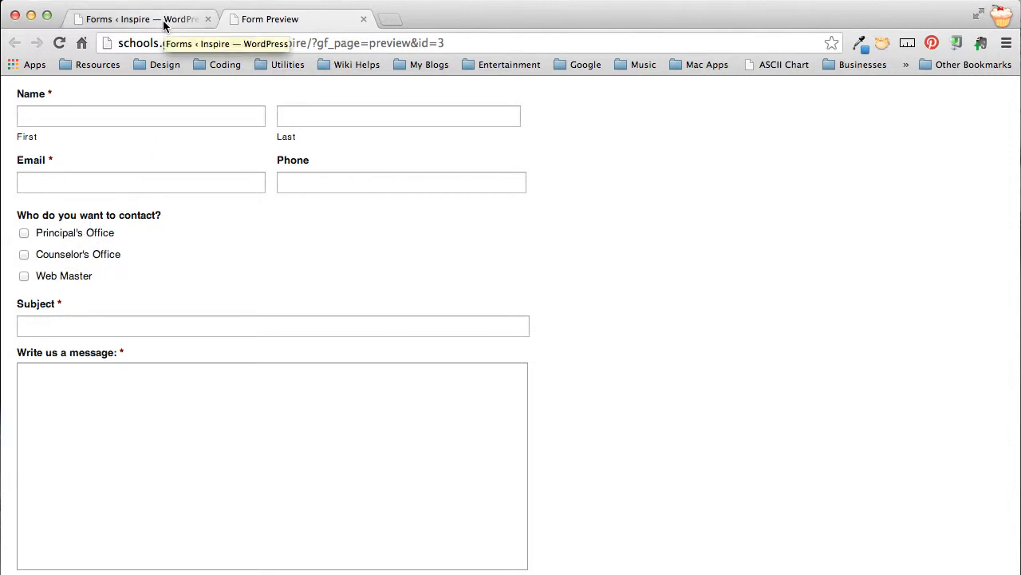
scroll(175, 216, up, 1)
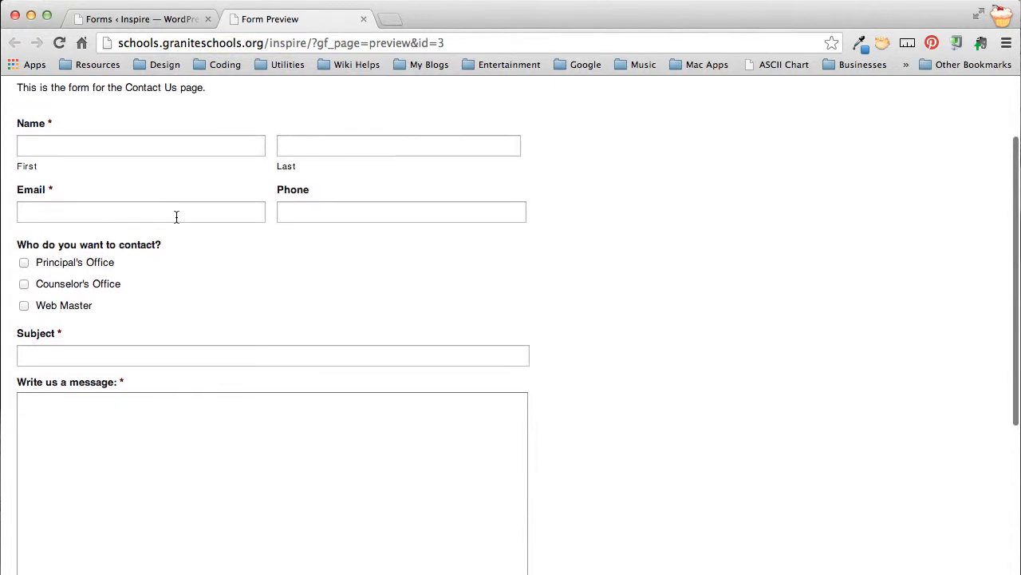
scroll(176, 216, down, 3)
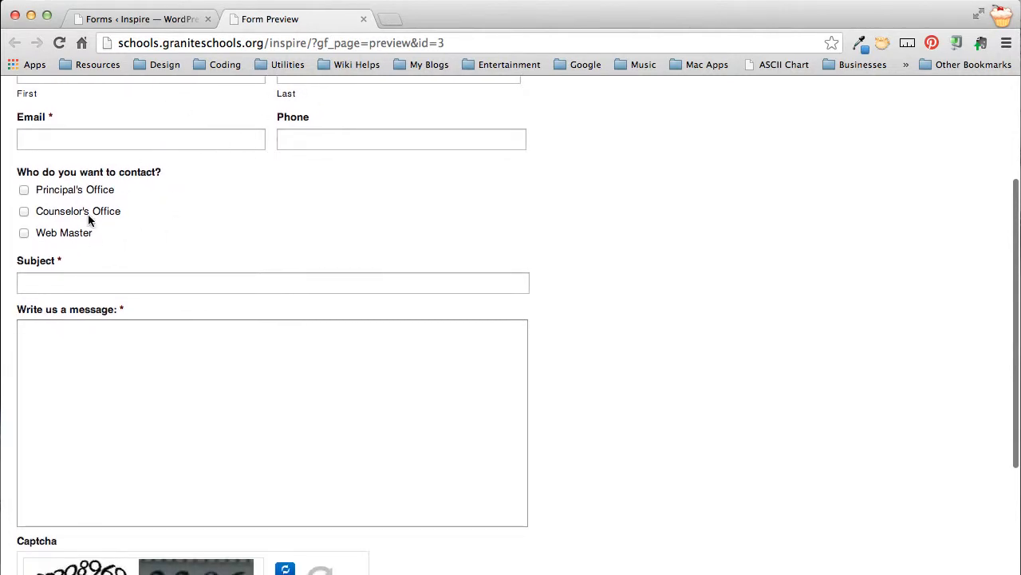
Step: Choose Web Master under "Who do you want to contact?" in the form preview and return to the notification settings
click(24, 236)
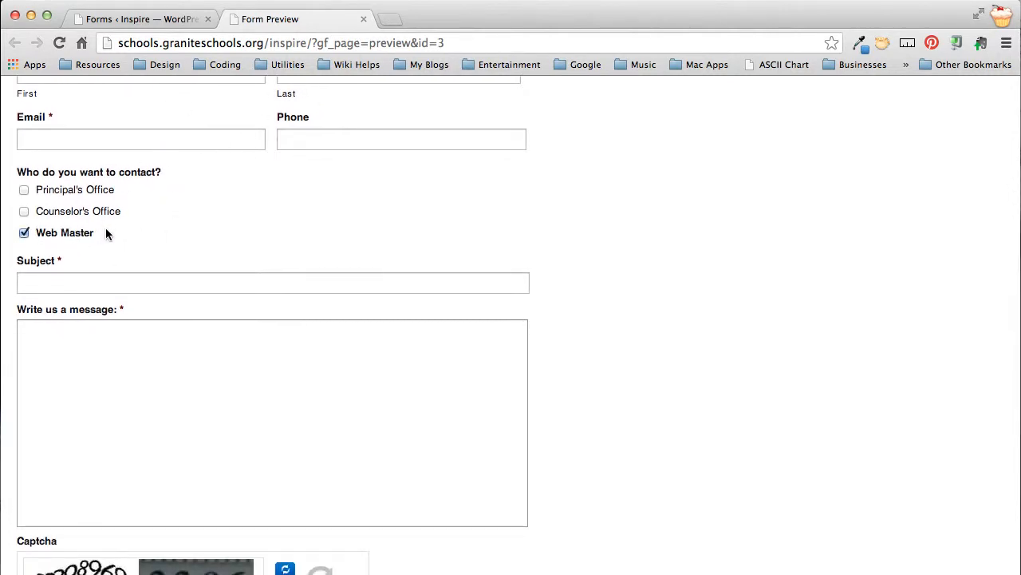
click(68, 279)
click(63, 356)
click(132, 22)
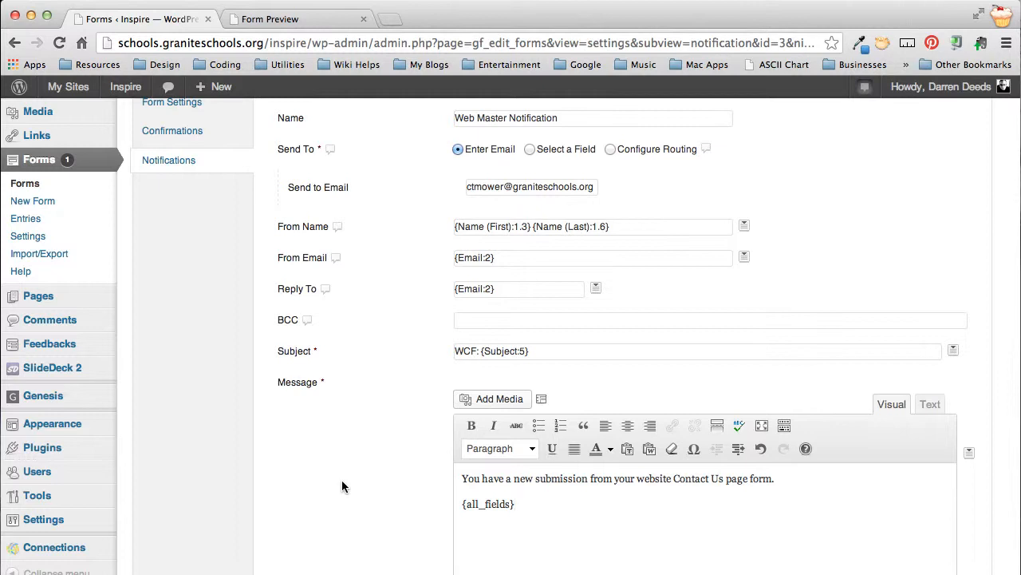
Step: Enable conditional logic so the notification is sent if "Who do you want to contact?" is Web Master
scroll(342, 480, down, 10)
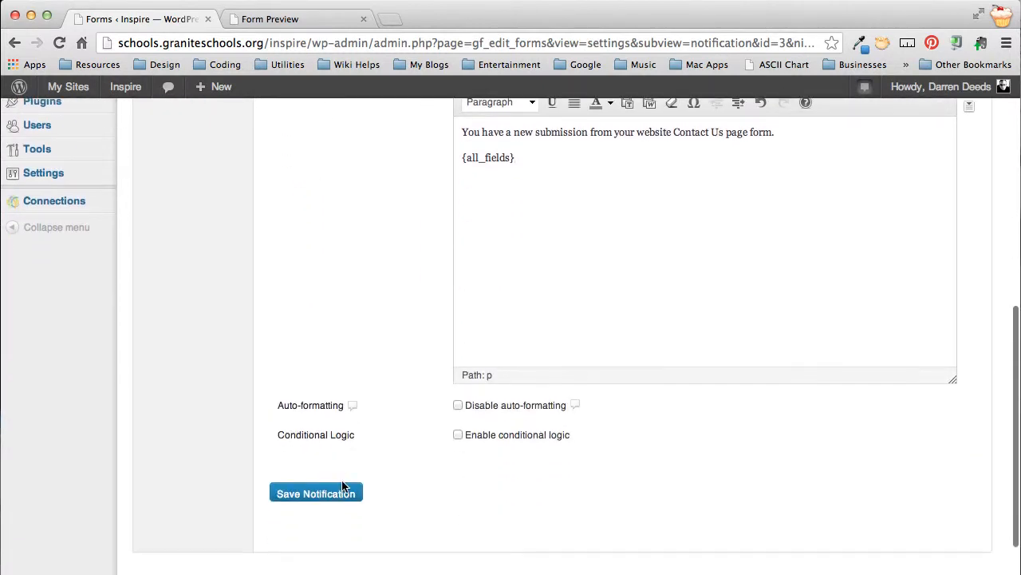
click(460, 435)
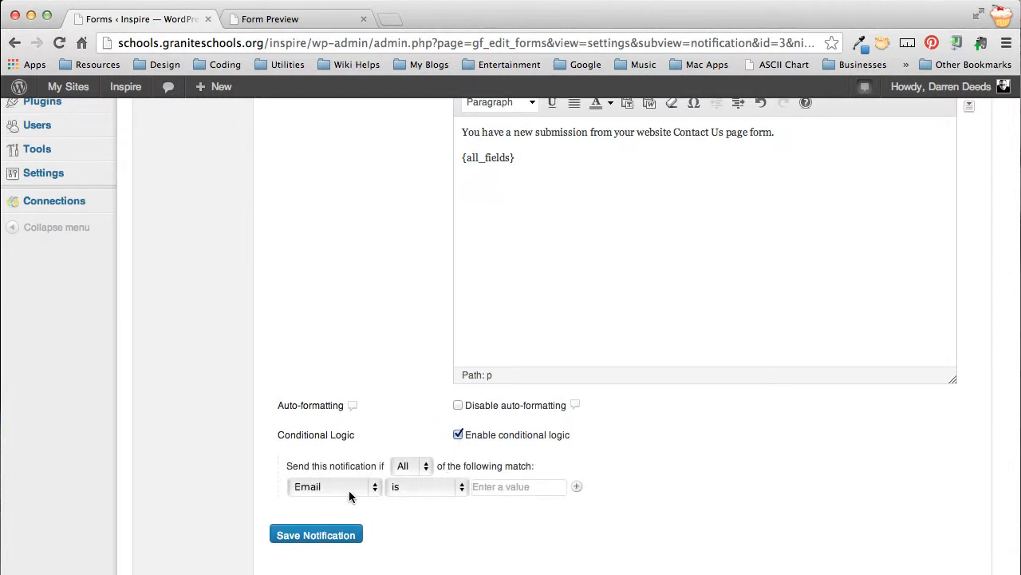
click(343, 491)
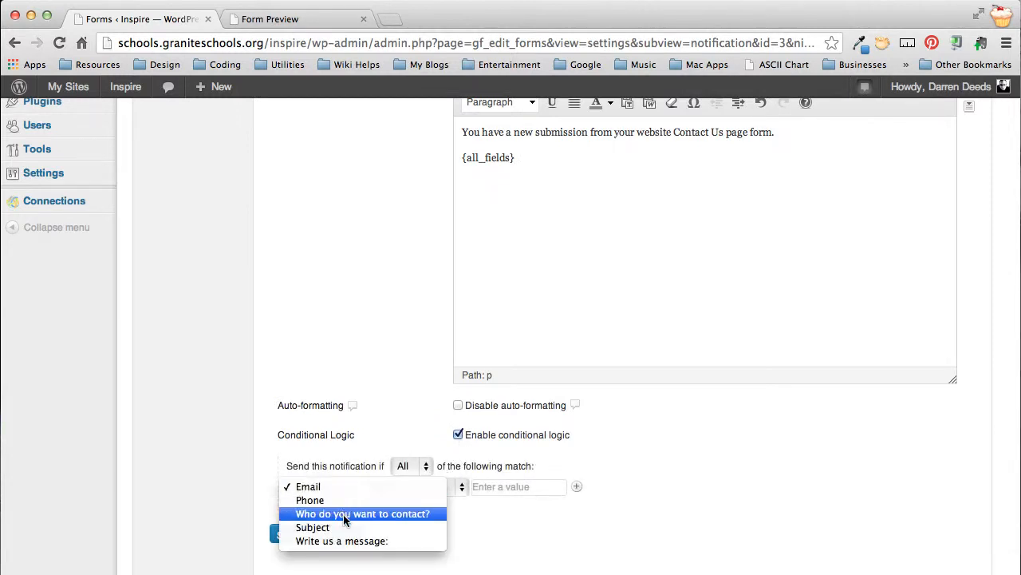
click(344, 514)
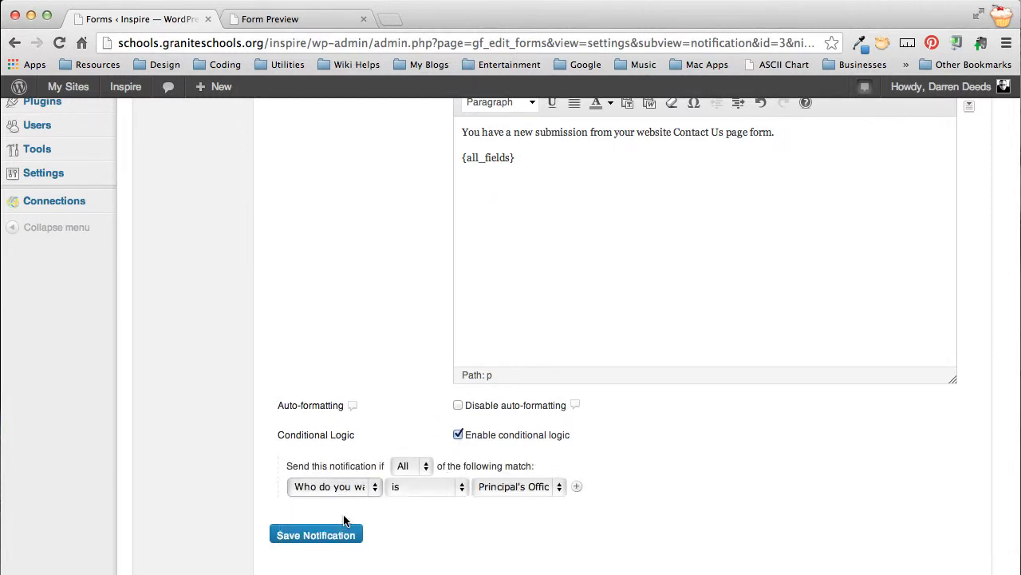
click(520, 487)
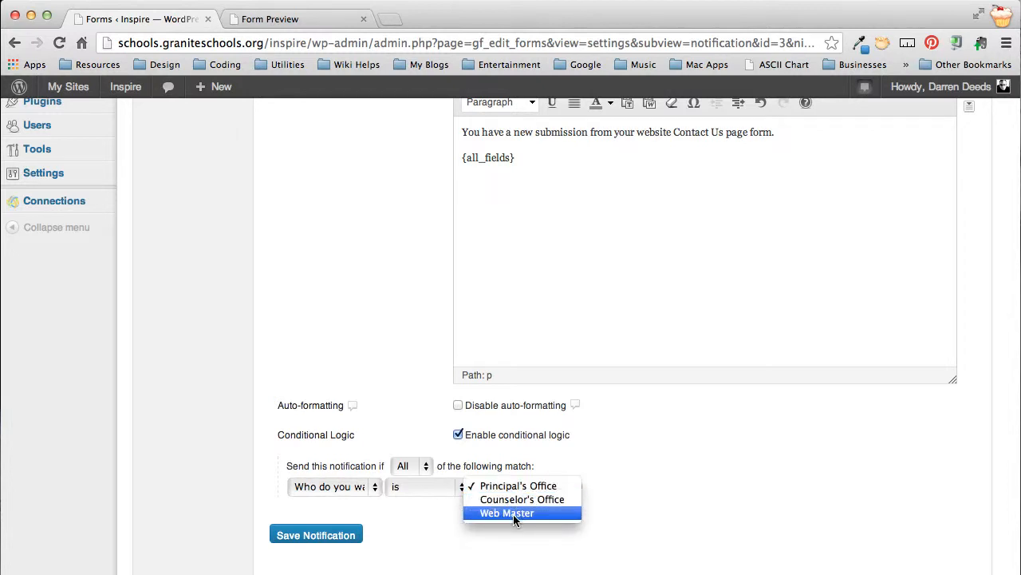
click(514, 513)
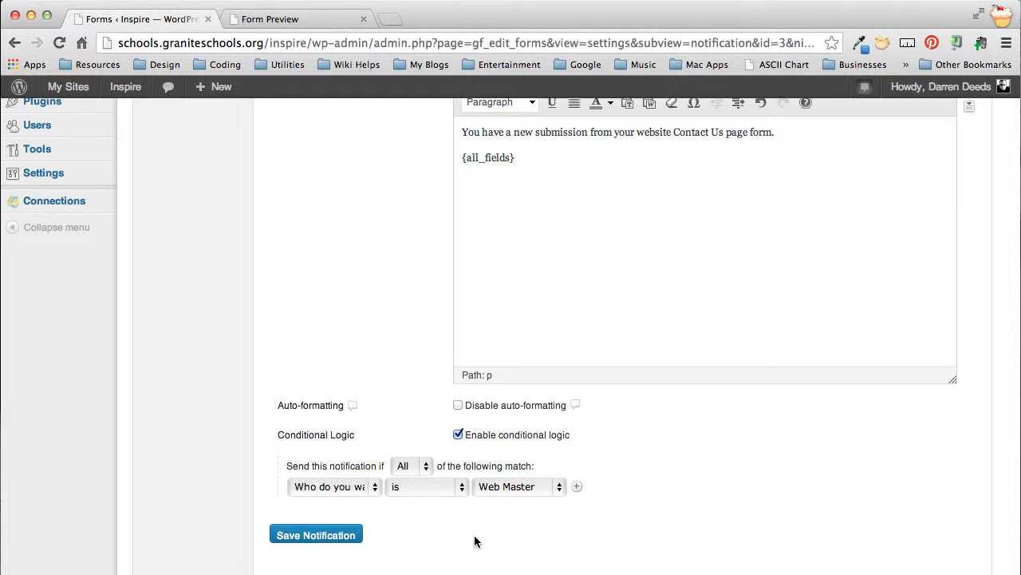
Step: Compare the Web Master choice in the form preview with the notification's condition and Send to Email address
click(281, 22)
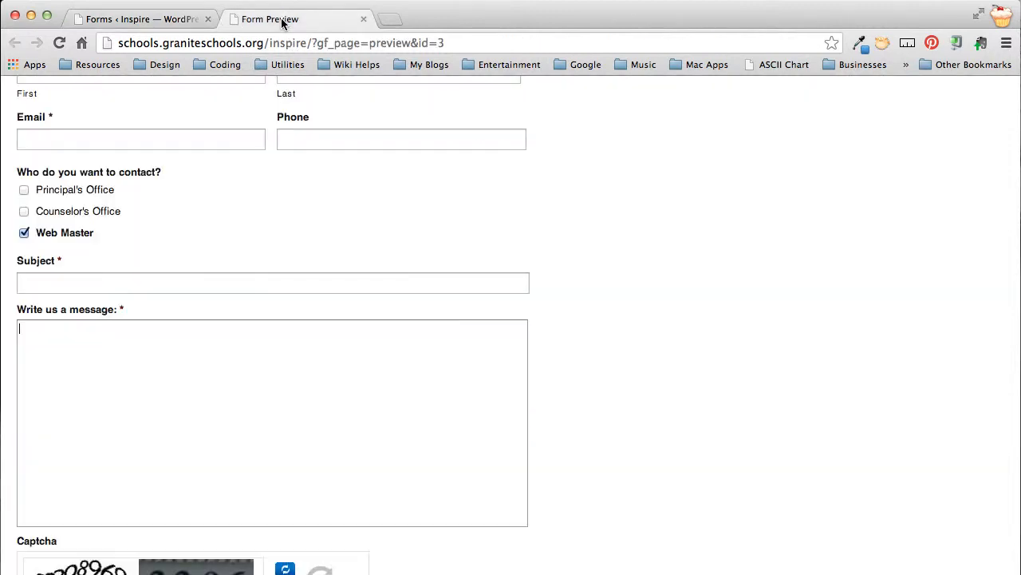
click(136, 393)
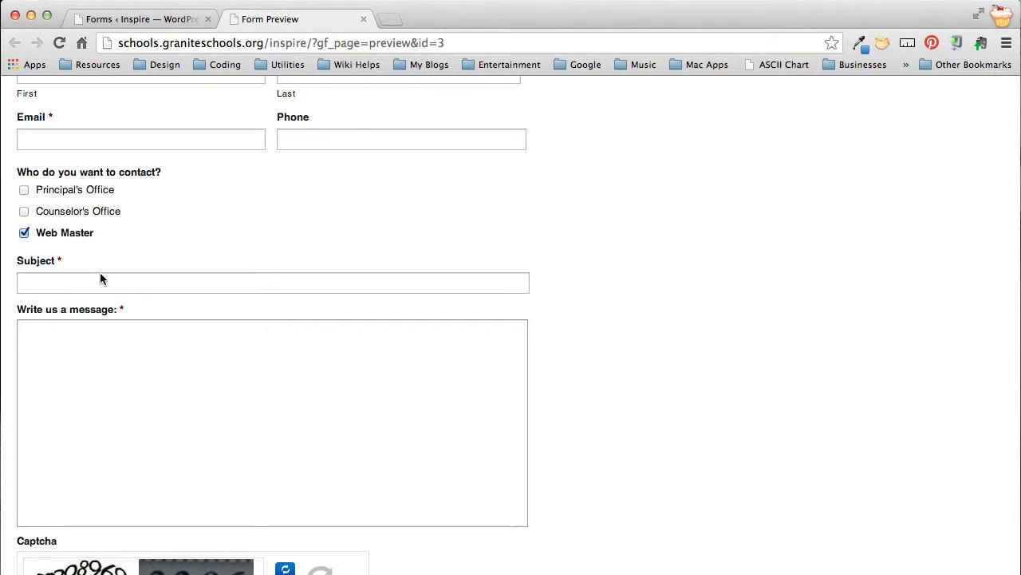
click(160, 18)
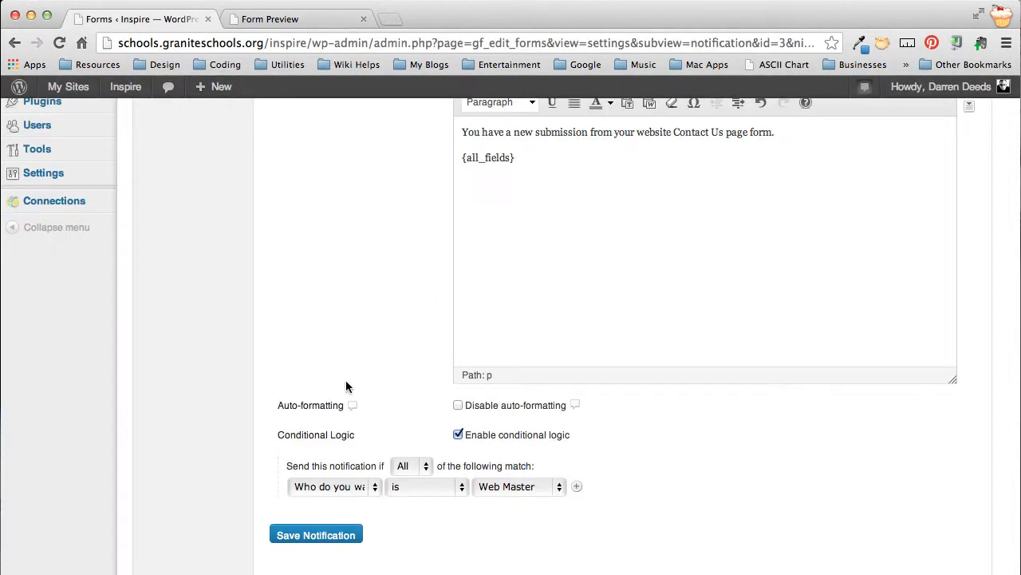
scroll(382, 316, up, 10)
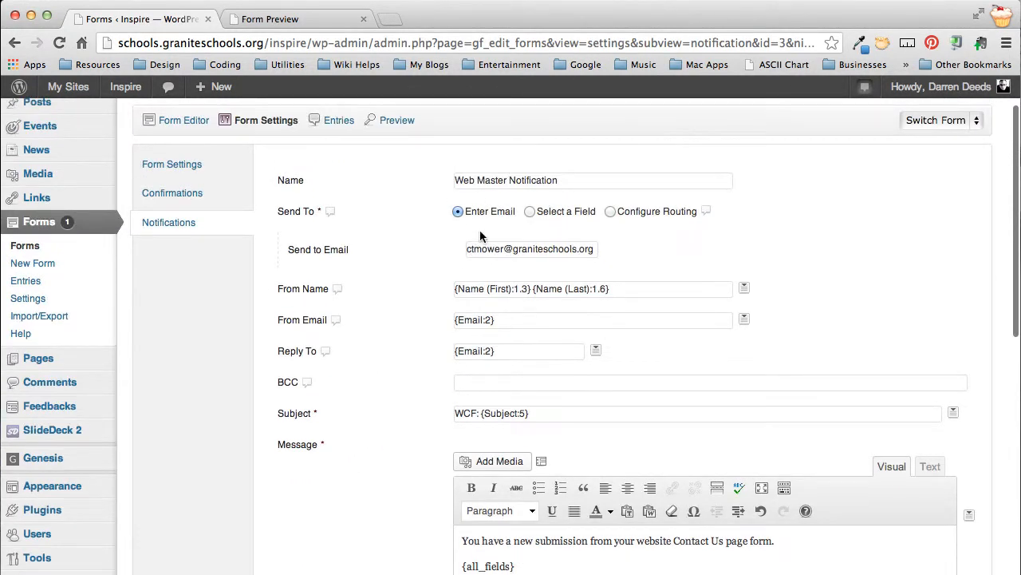
double_click(485, 250)
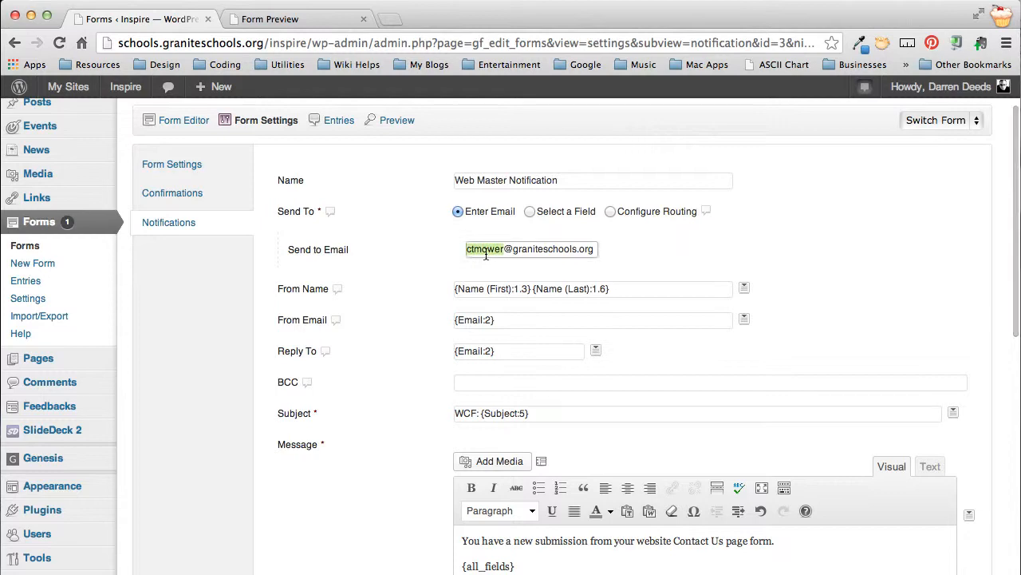
click(661, 242)
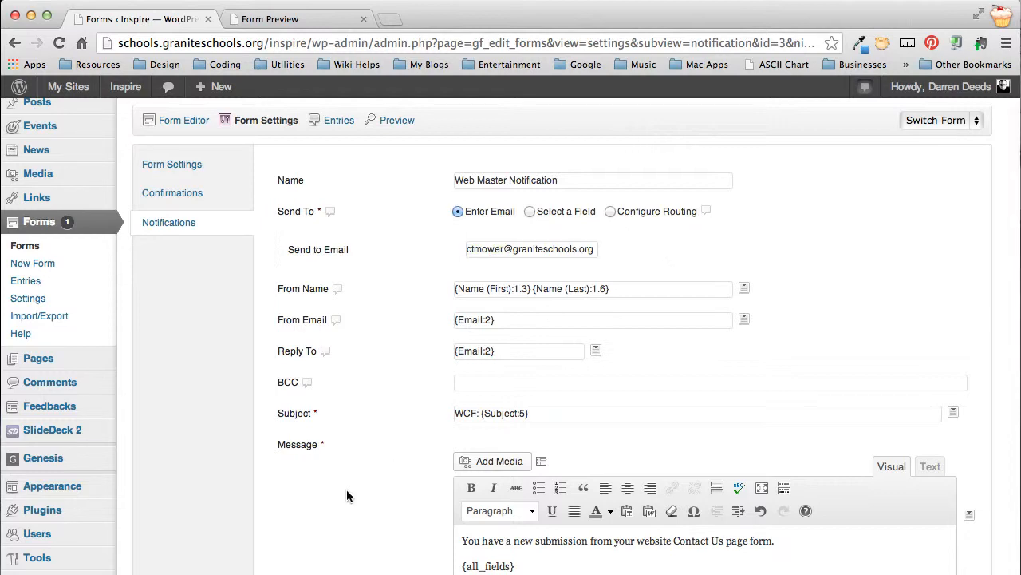
Step: Save the Web Master Notification and go back to the form's list of notifications
scroll(346, 495, down, 10)
click(320, 494)
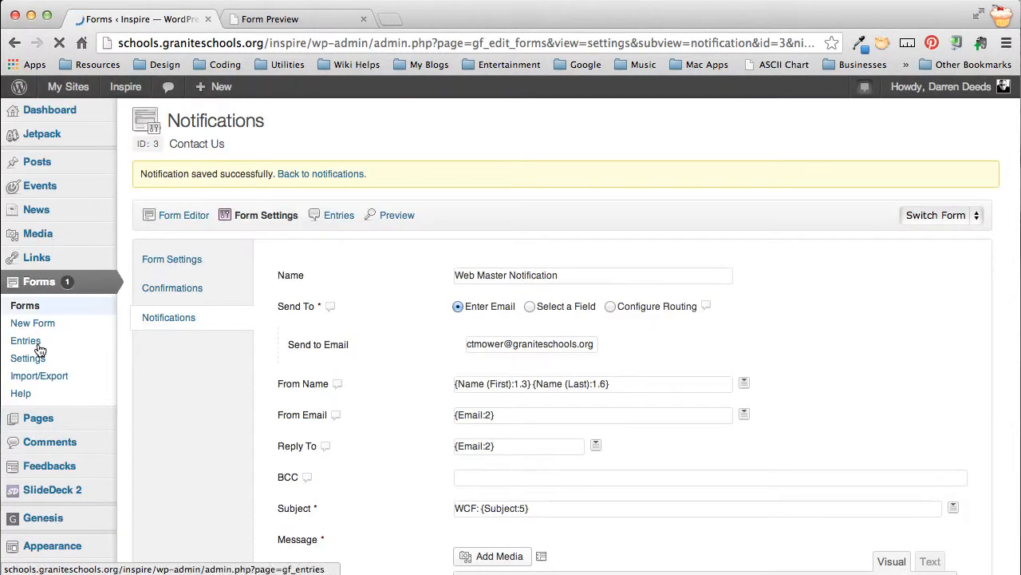
mouse_move(259, 215)
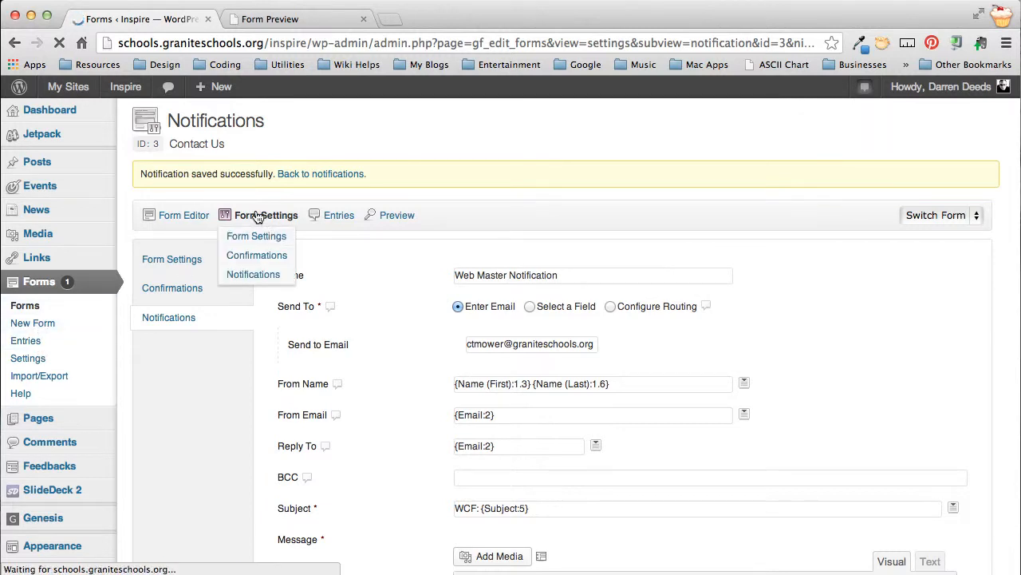
click(251, 275)
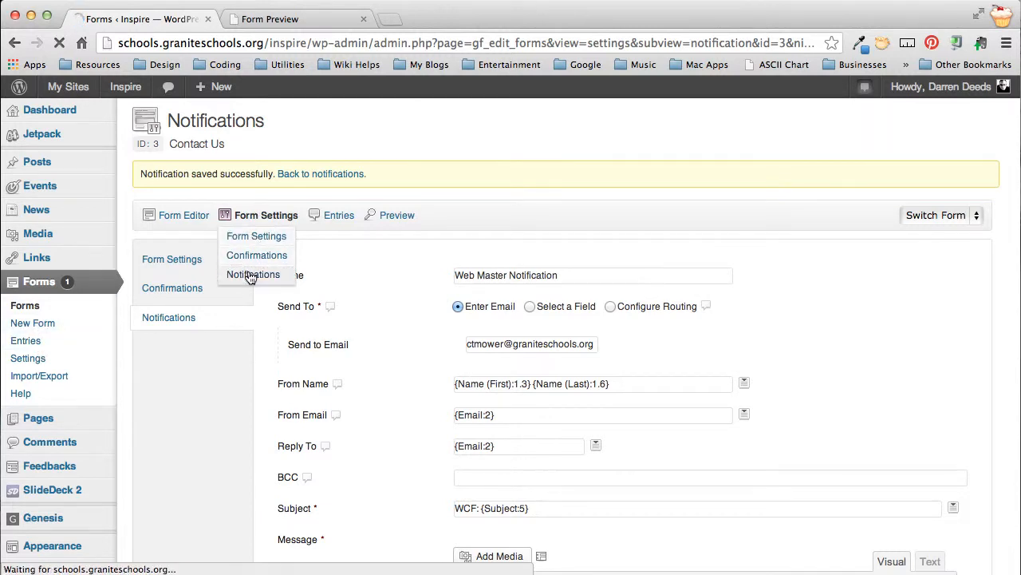
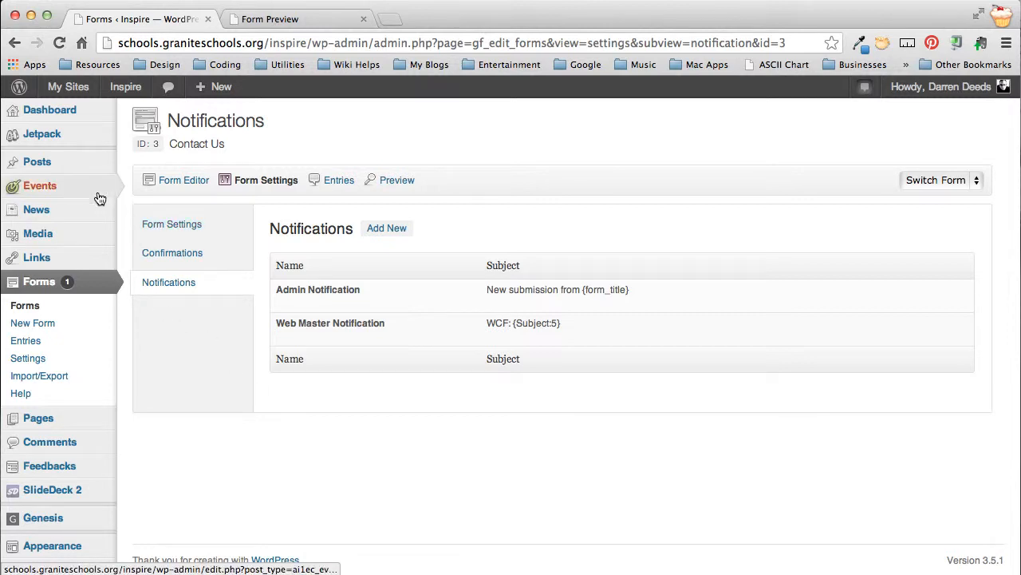
Step: Open the Contact page for editing from the site's list of all pages
mouse_move(84, 188)
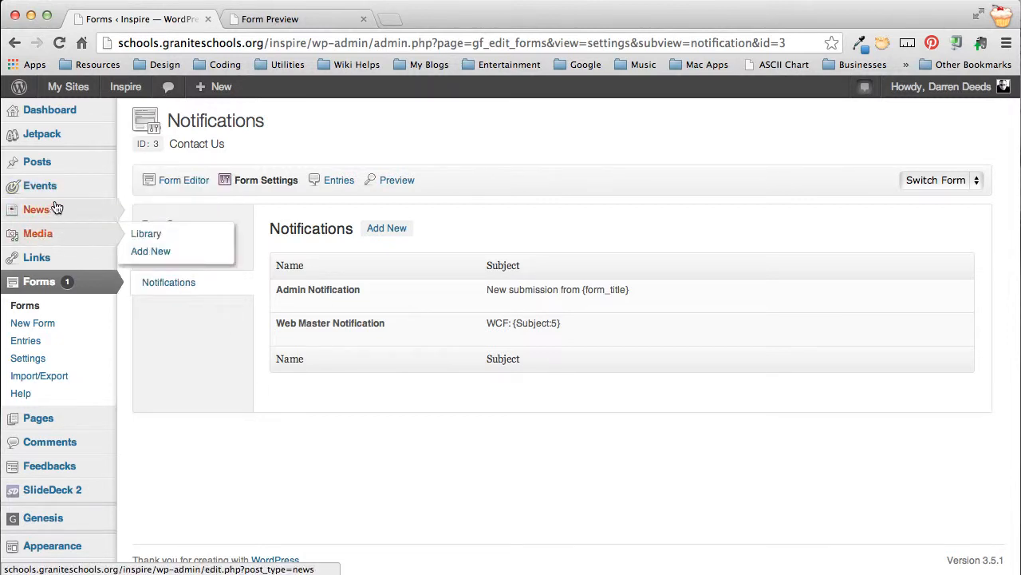
mouse_move(43, 423)
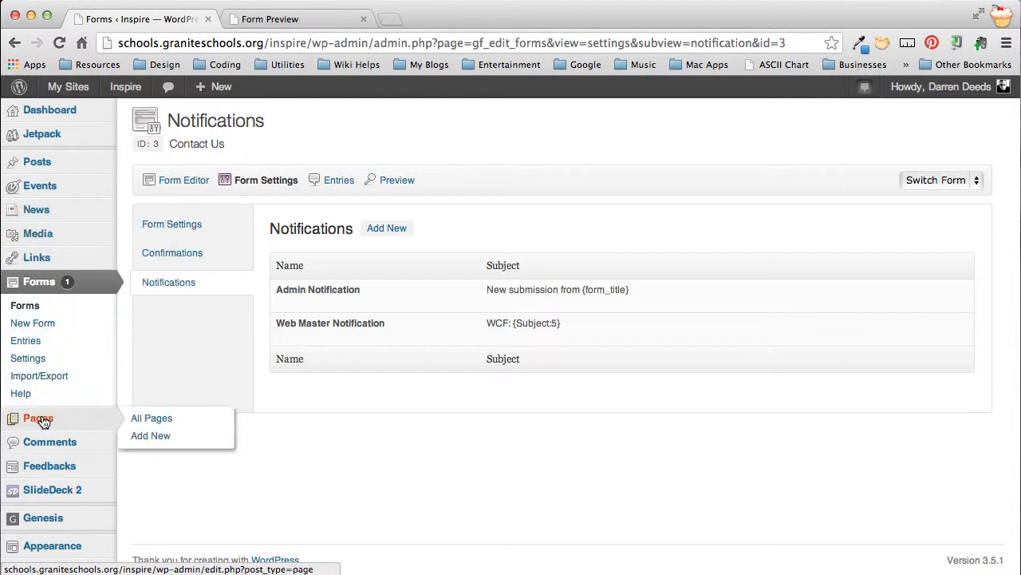
click(152, 418)
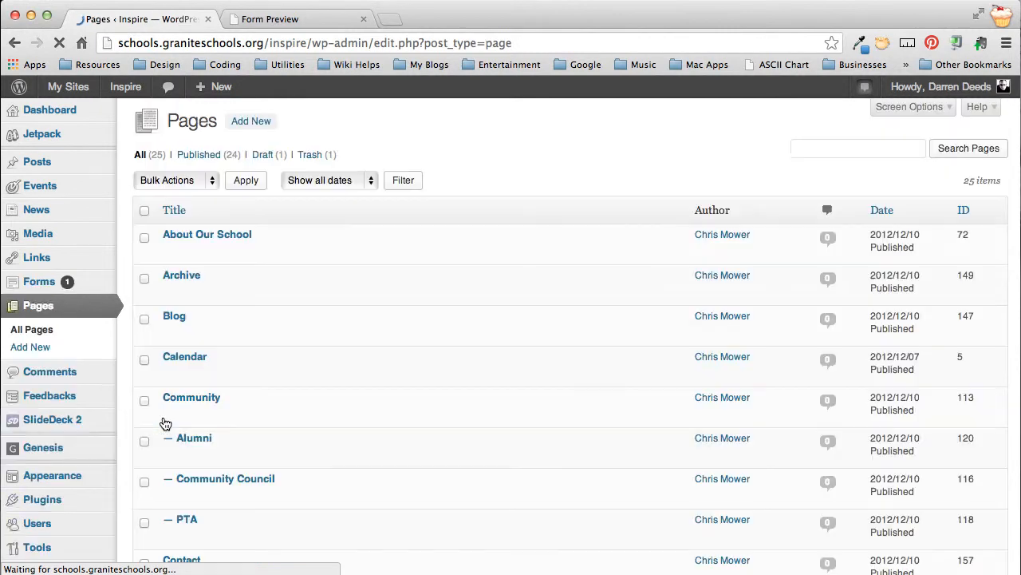
scroll(308, 404, down, 3)
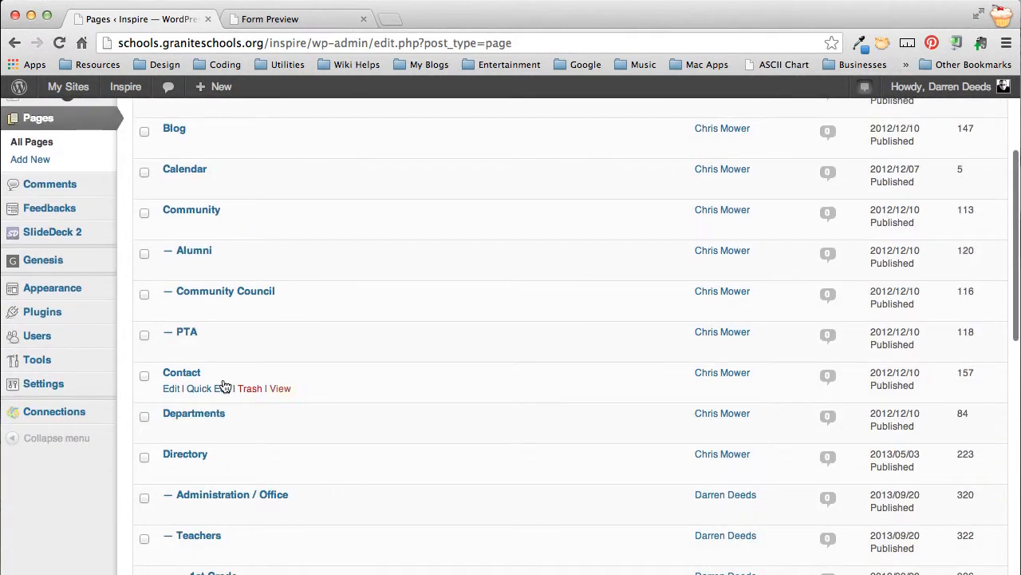
click(171, 391)
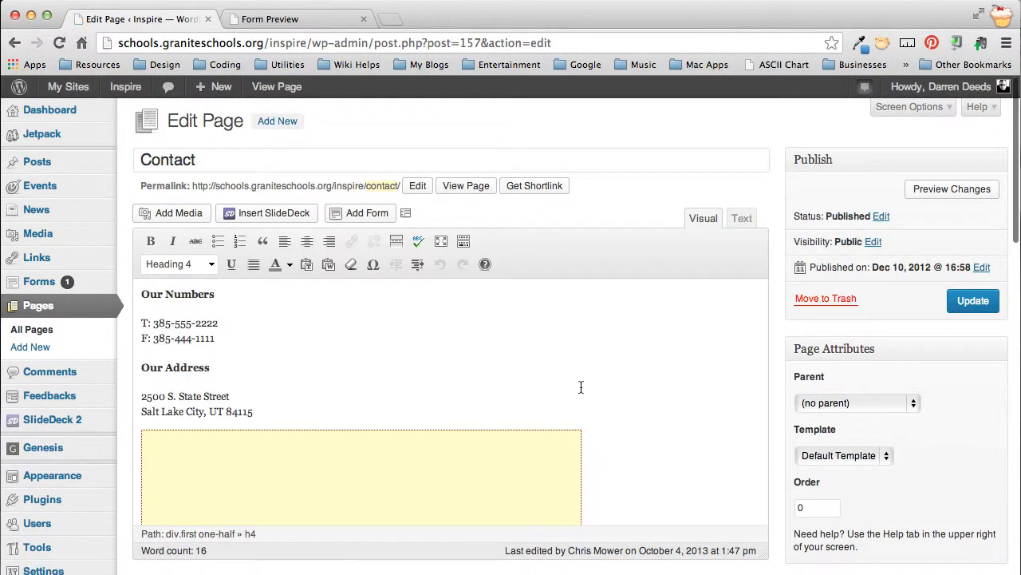
Step: Add an empty paragraph below the View Larger Map link at the end of the Contact page content
scroll(581, 387, down, 1)
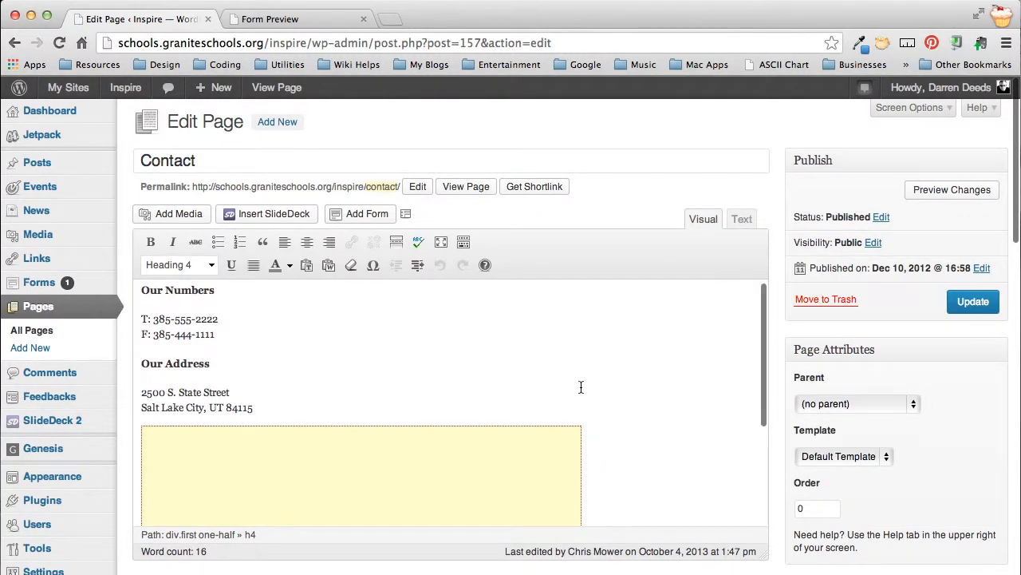
scroll(579, 387, down, 1)
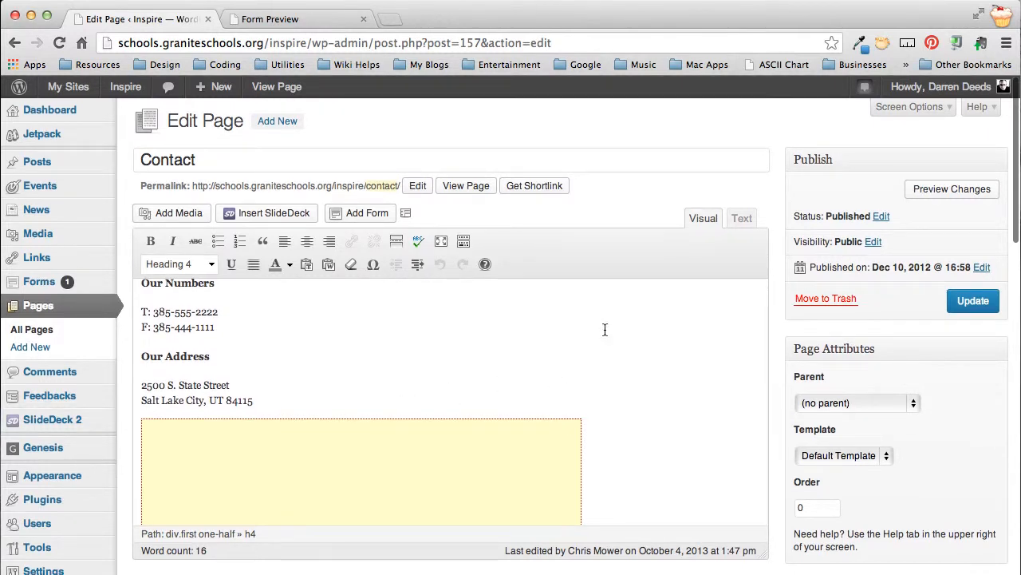
scroll(603, 343, down, 10)
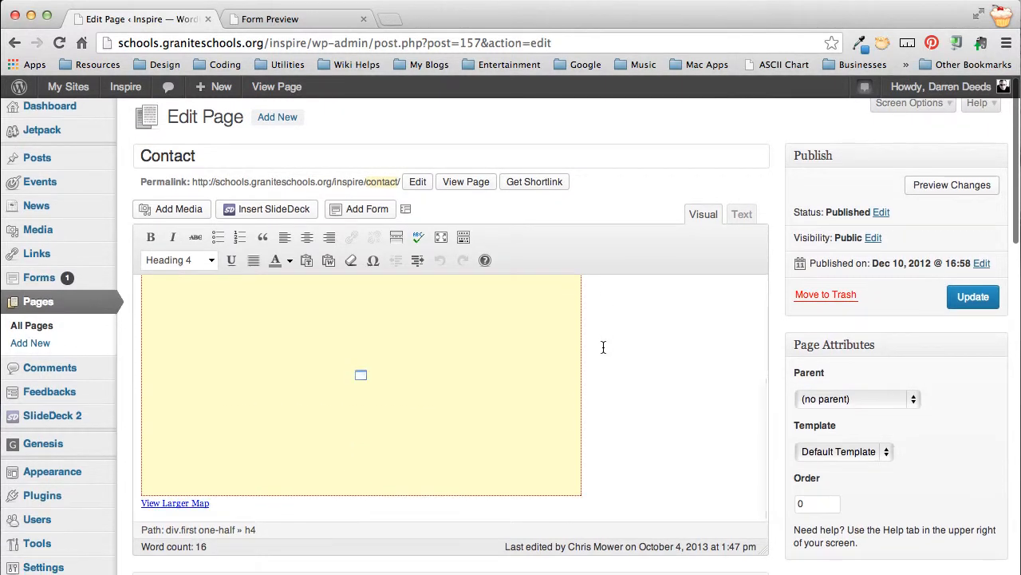
click(253, 507)
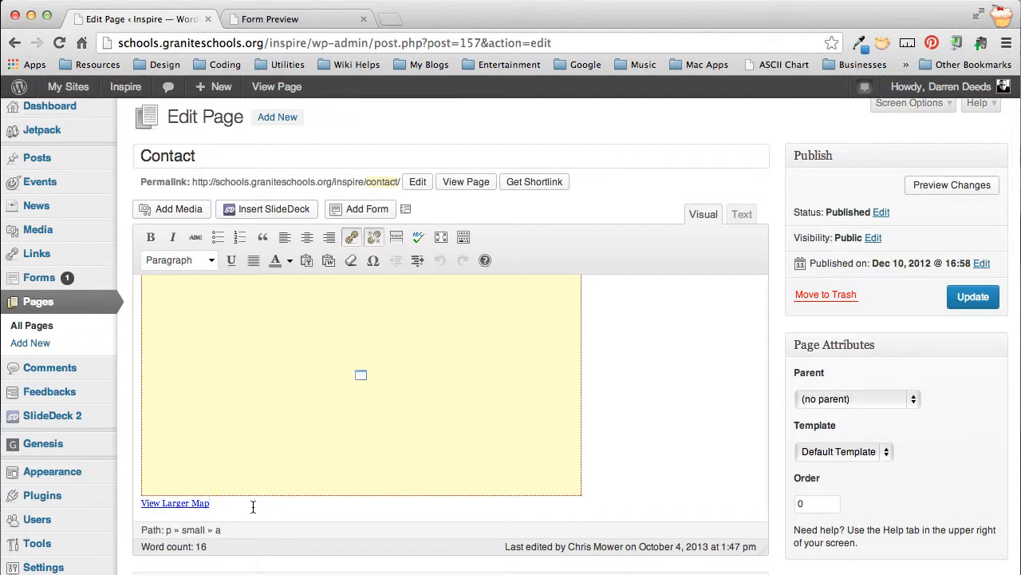
key(Return)
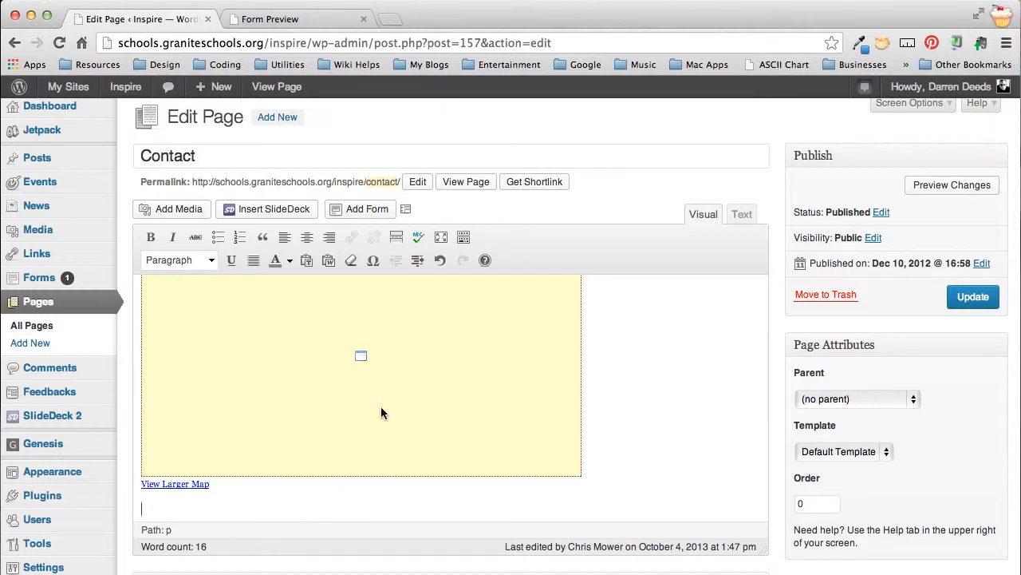
Step: Insert the Contact Us Gravity Form into the page with its form title and description display turned off
click(360, 211)
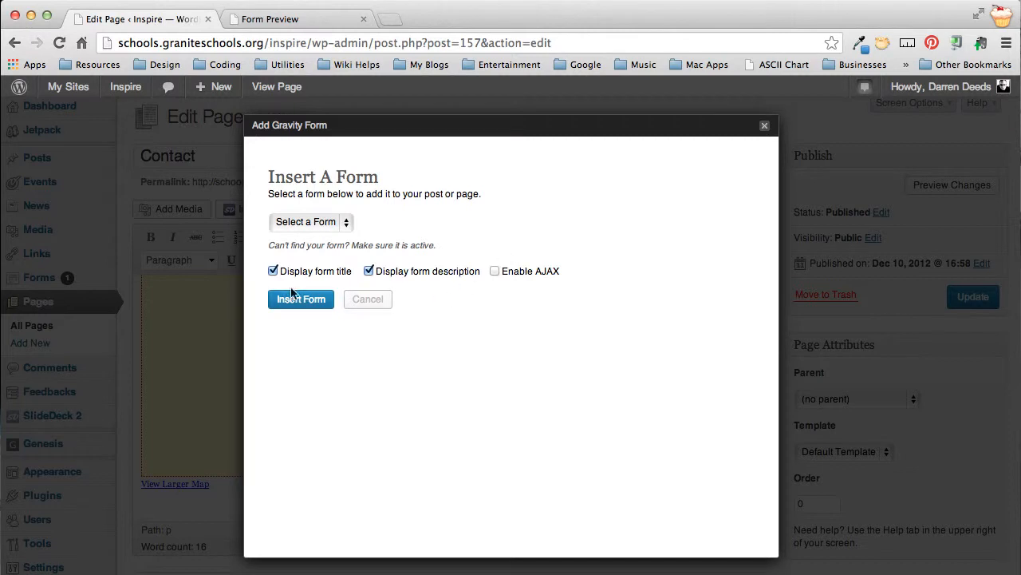
click(344, 223)
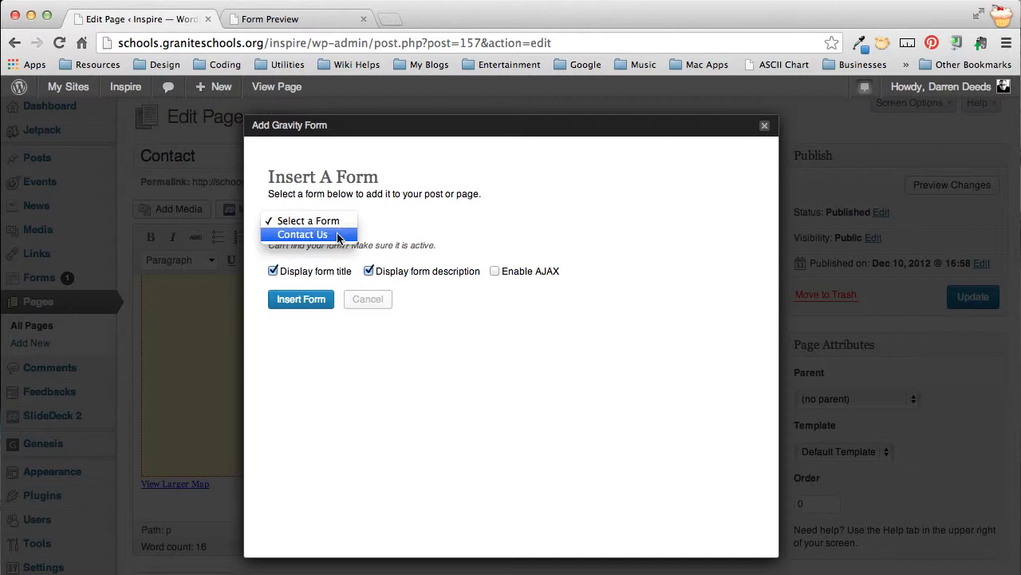
click(338, 236)
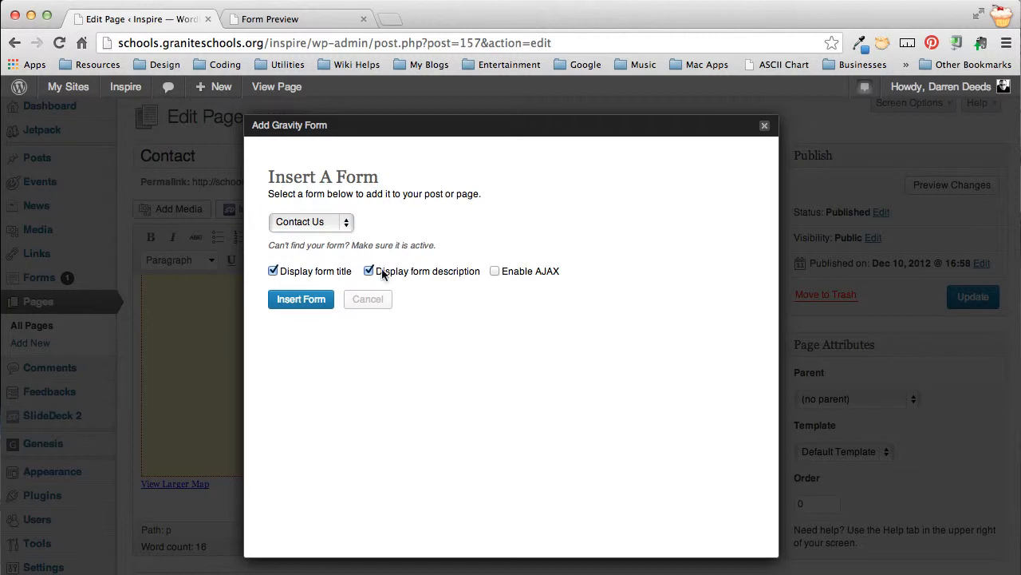
click(303, 274)
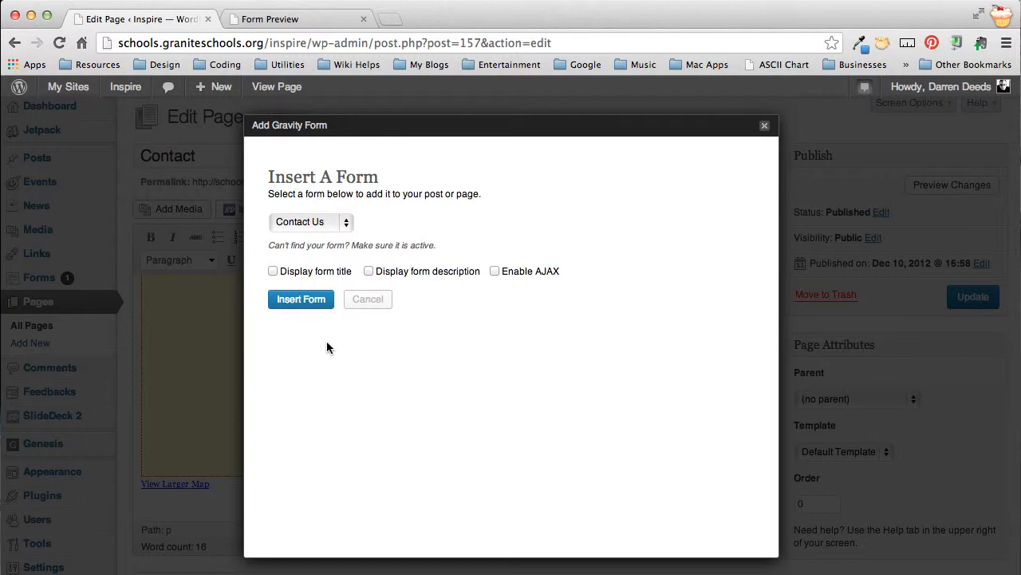
click(302, 300)
Step: Check the inserted form shortcode and update the Contact page
scroll(419, 466, down, 2)
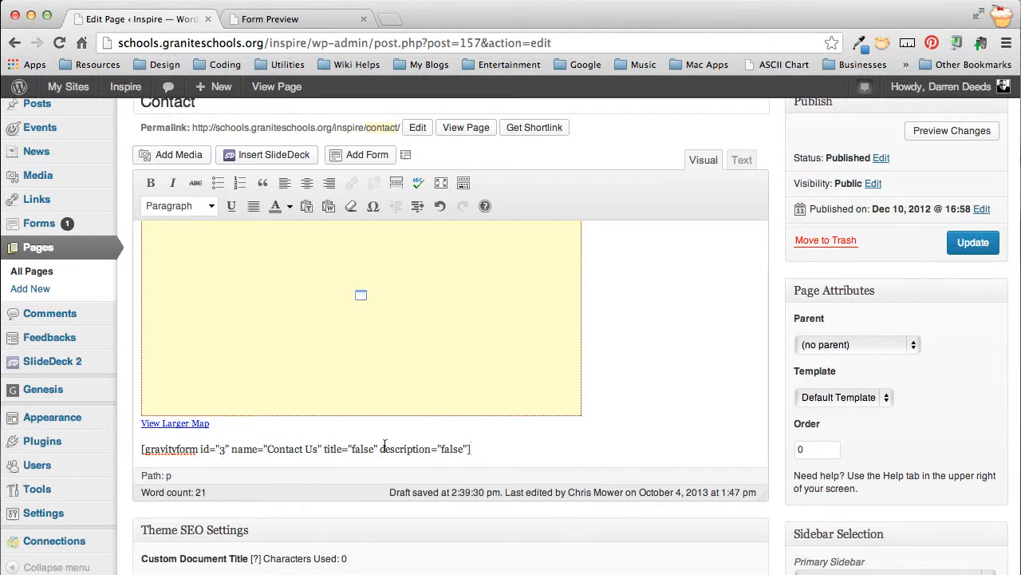
click(453, 448)
click(970, 244)
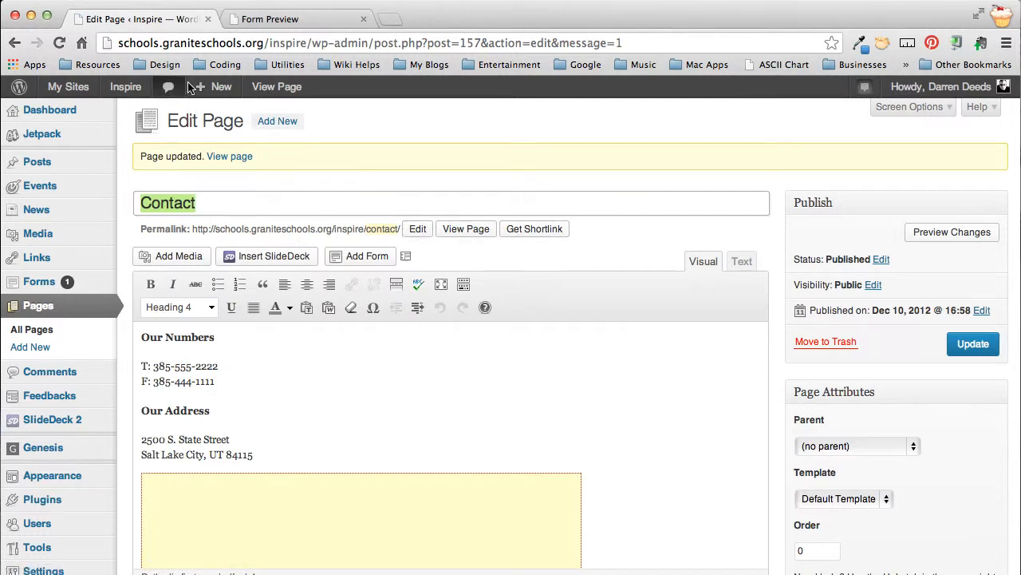
Step: Open the Inspire site in a new browser tab and examine the embedded form on its Contact page
mouse_move(119, 89)
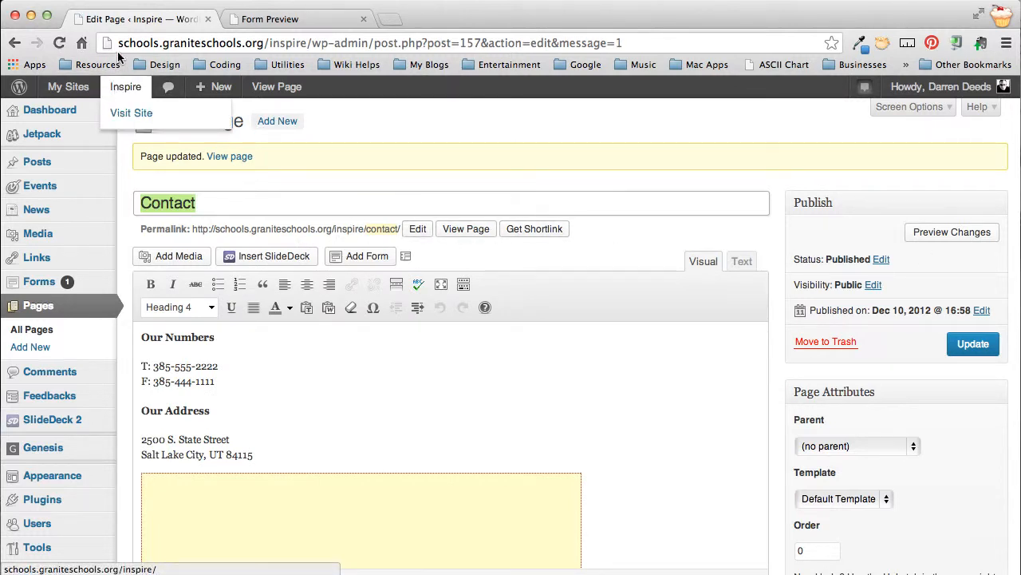
right_click(124, 88)
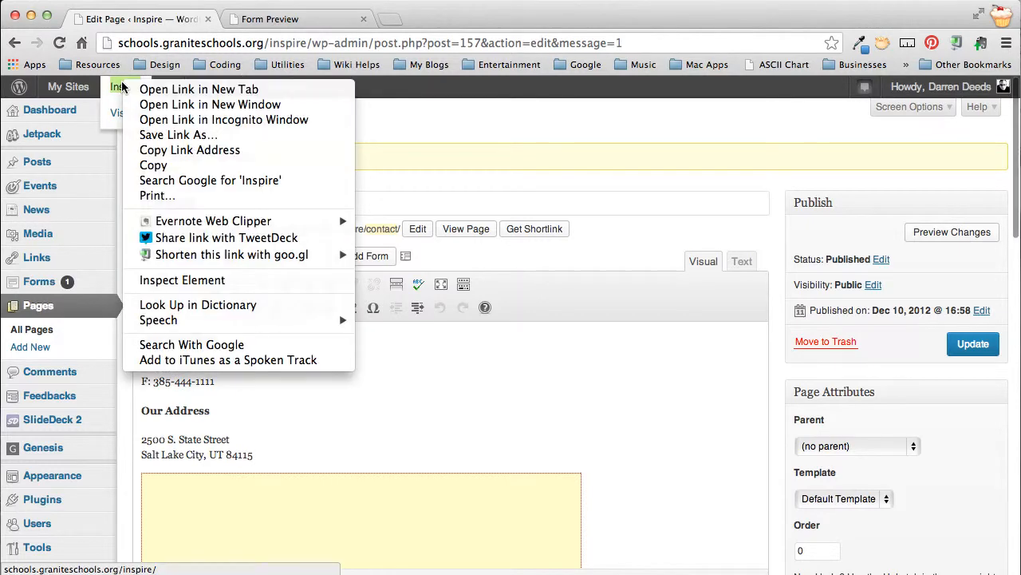
click(164, 90)
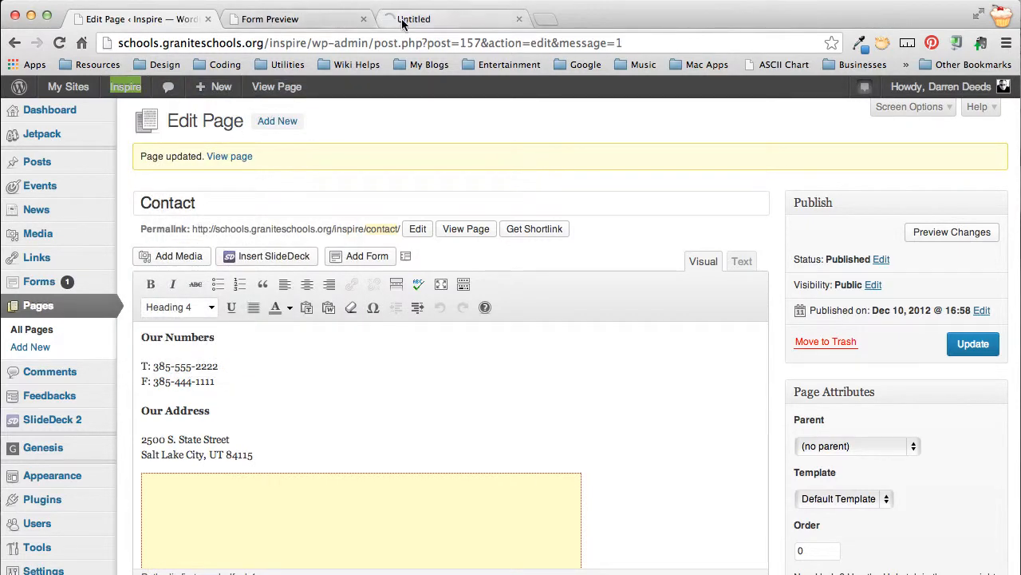
click(411, 22)
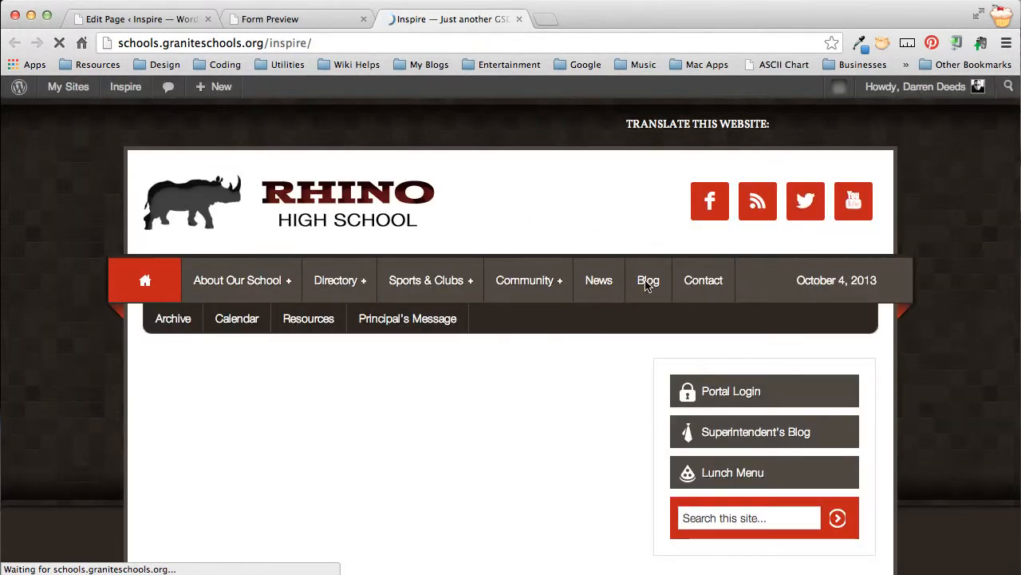
click(707, 287)
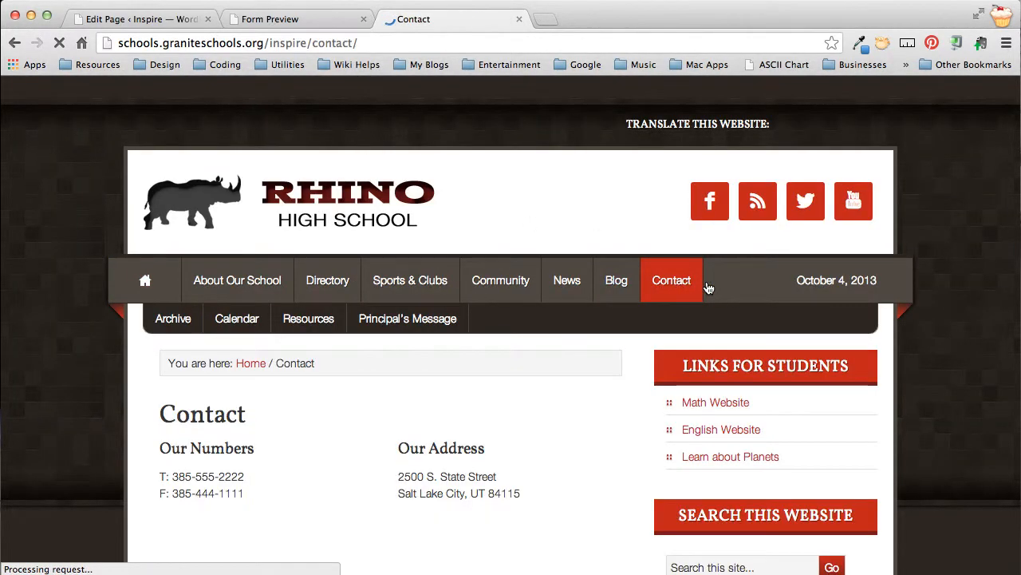
scroll(346, 368, down, 2)
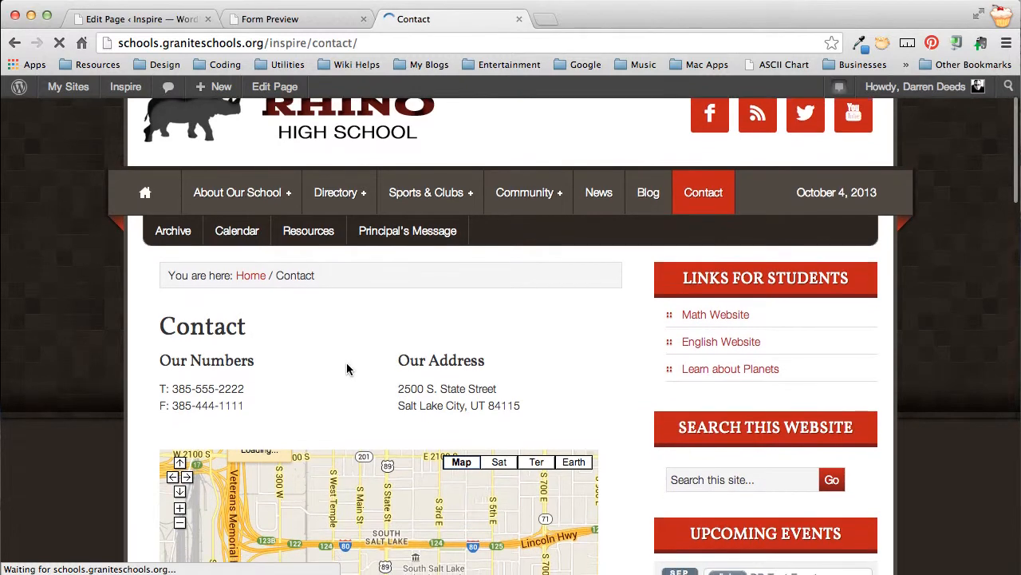
scroll(347, 368, down, 10)
scroll(346, 368, down, 6)
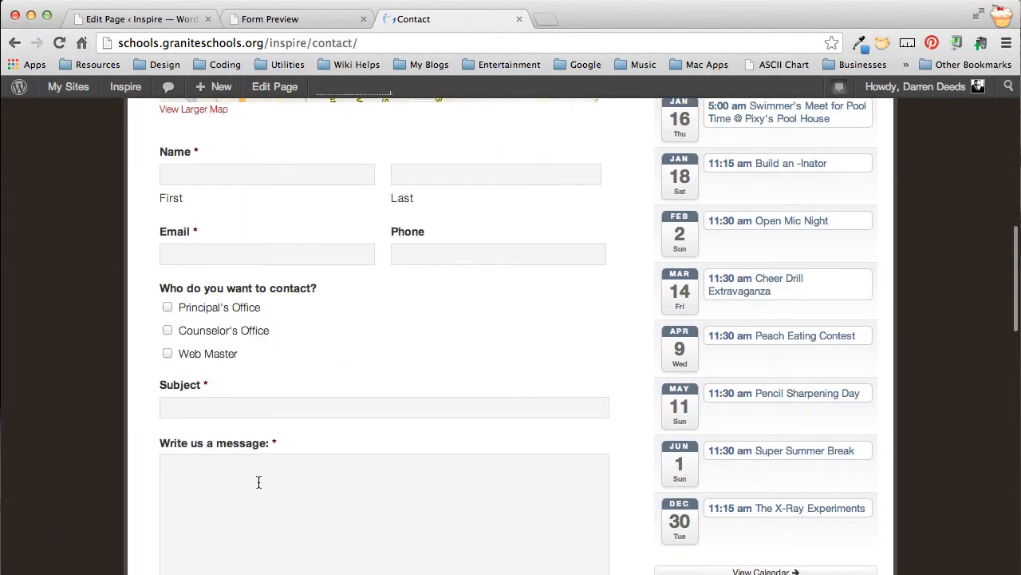
scroll(257, 479, down, 5)
scroll(258, 481, up, 9)
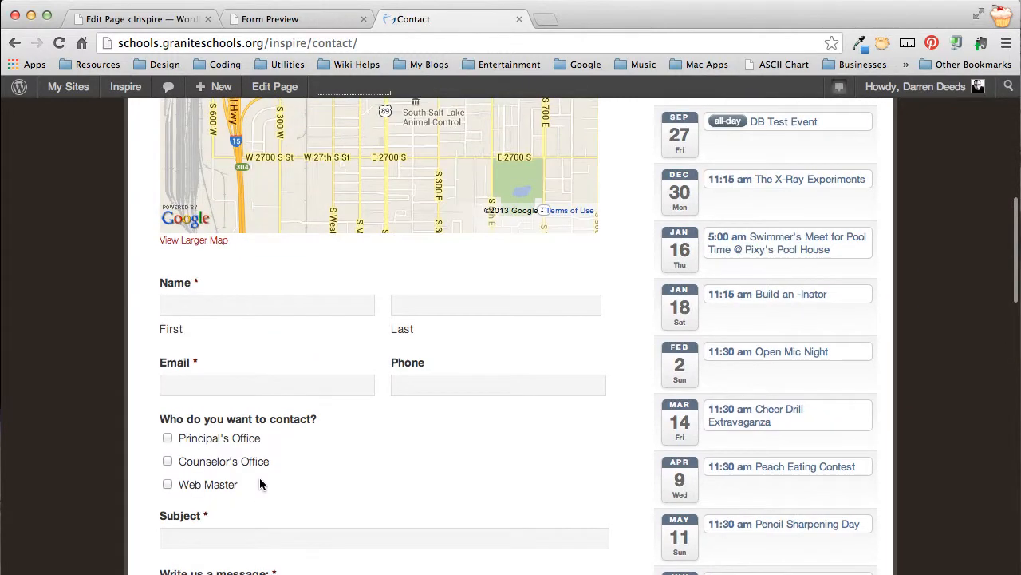
Step: Return to the page editor and add the line "Send Us an Email" between the View Larger Map link and the form shortcode
click(145, 21)
scroll(271, 378, down, 5)
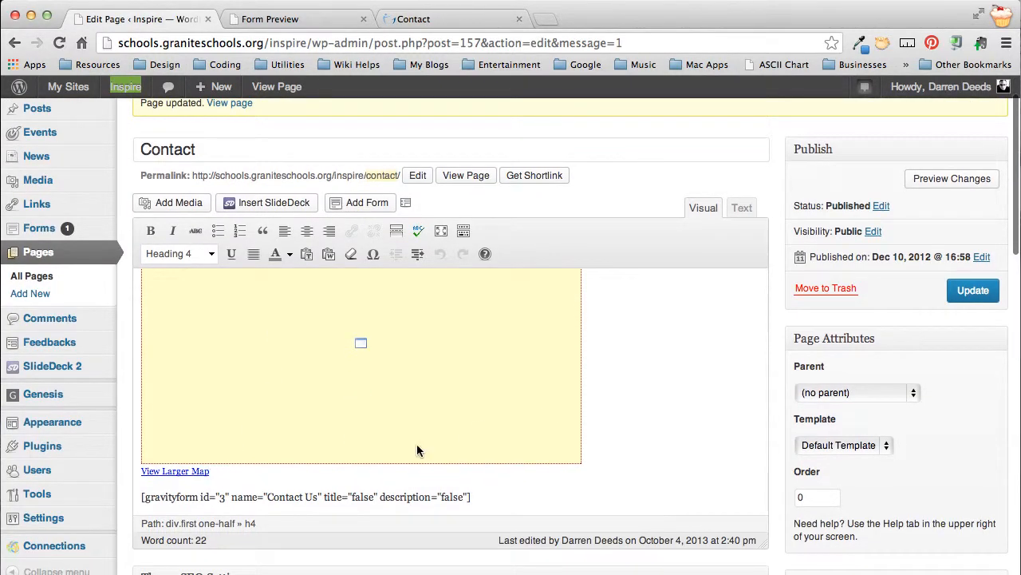
mouse_move(138, 499)
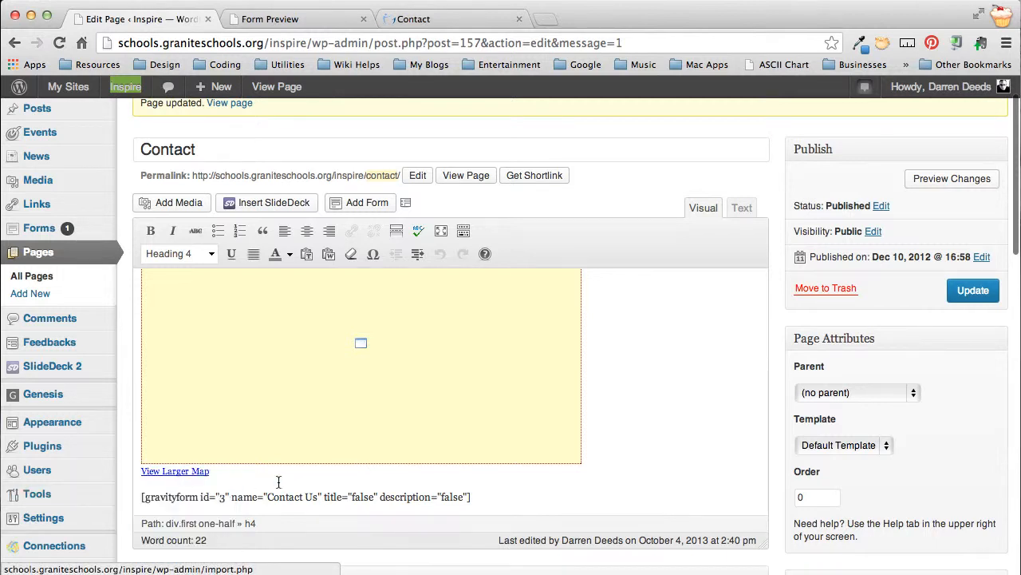
click(142, 497)
key(Return)
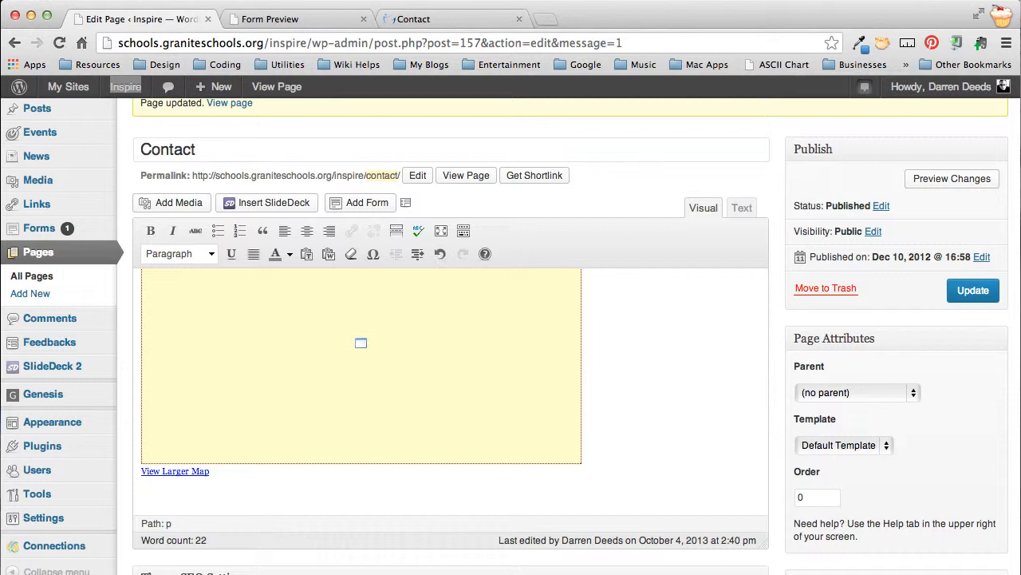
scroll(451, 375, down, 3)
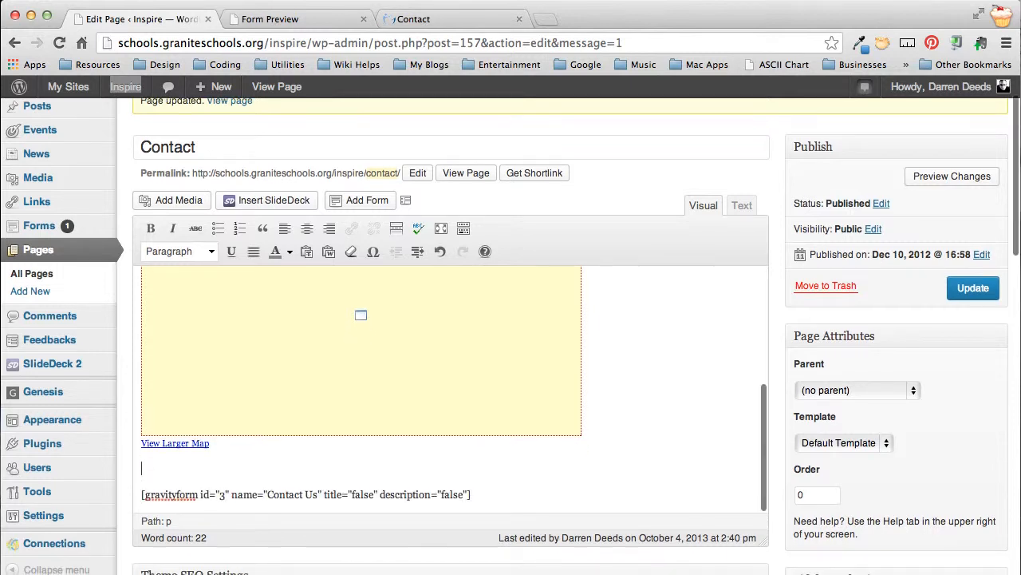
text(Send )
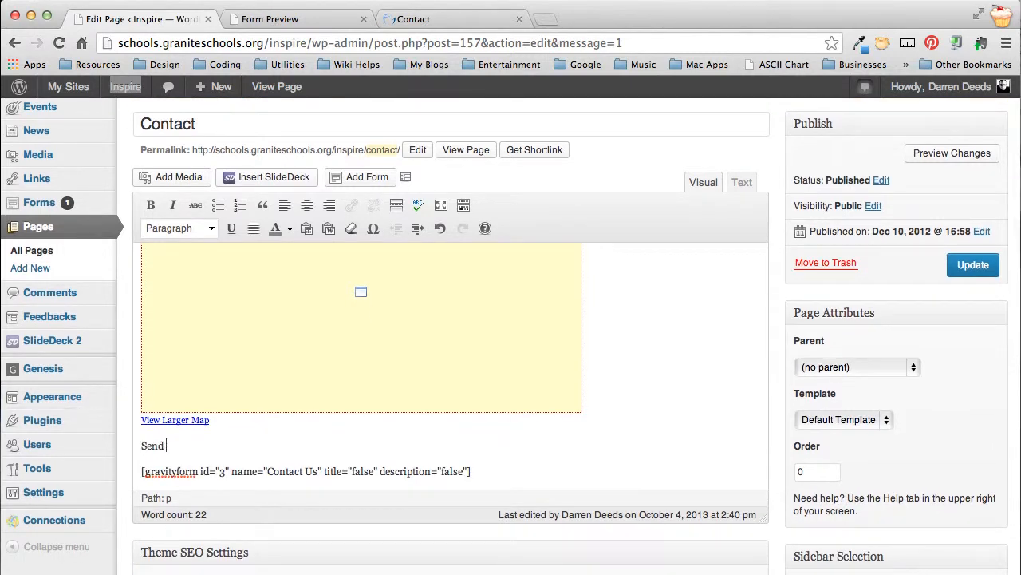
text(Us an Ema)
Step: Format the "Send Us an Email" line as Heading 2 and update the Contact page
key(shift+Left)
key(shift+Left)
key(shift+Left)
key(shift+Left)
key(shift+Left)
key(shift+Left)
key(shift+Left)
key(shift+Left)
key(shift+Left)
key(shift+Left)
key(shift+Left)
key(shift+Left)
key(shift+Left)
key(shift+Left)
key(shift+Left)
key(shift+Left)
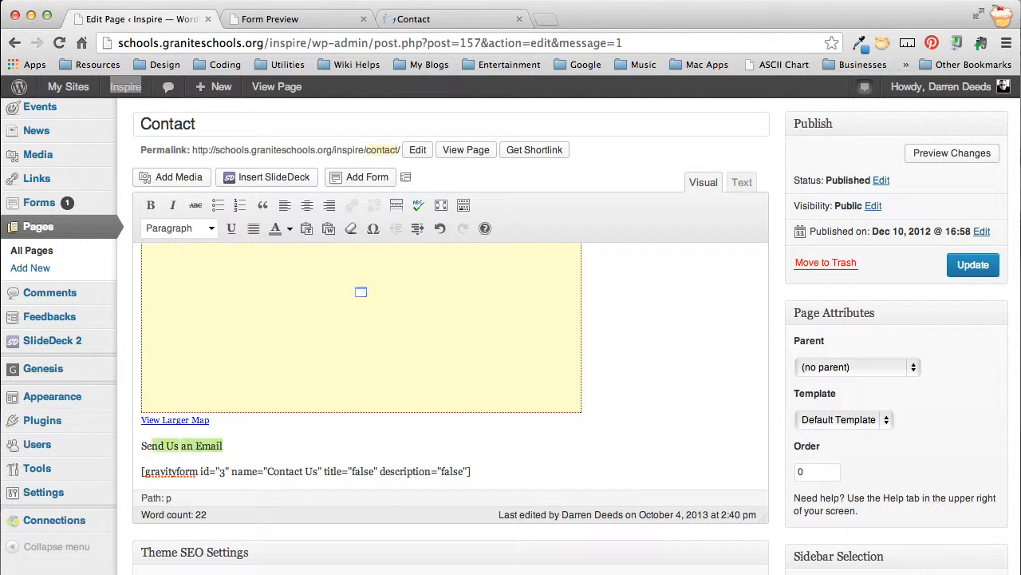
click(210, 228)
click(191, 339)
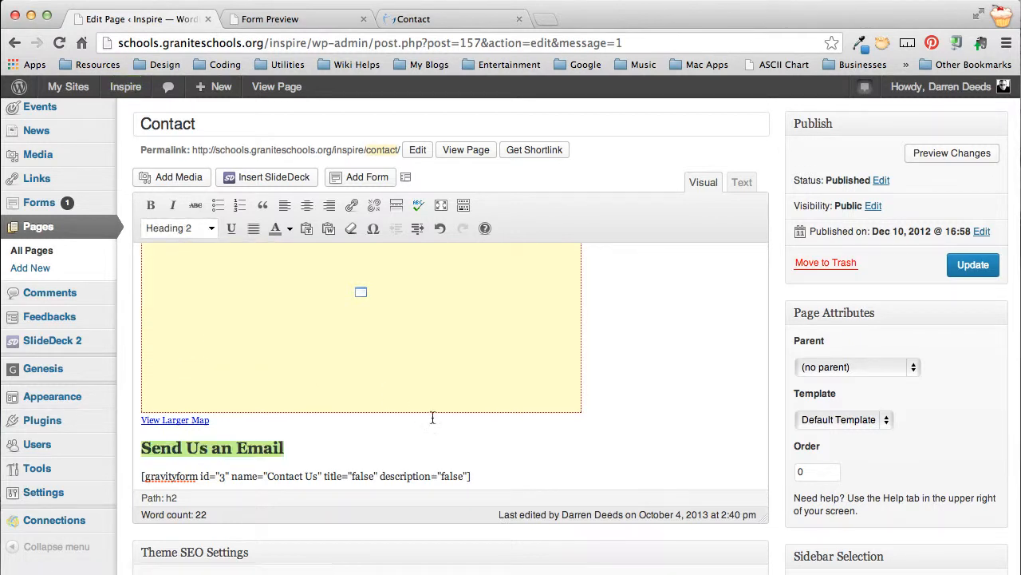
click(972, 268)
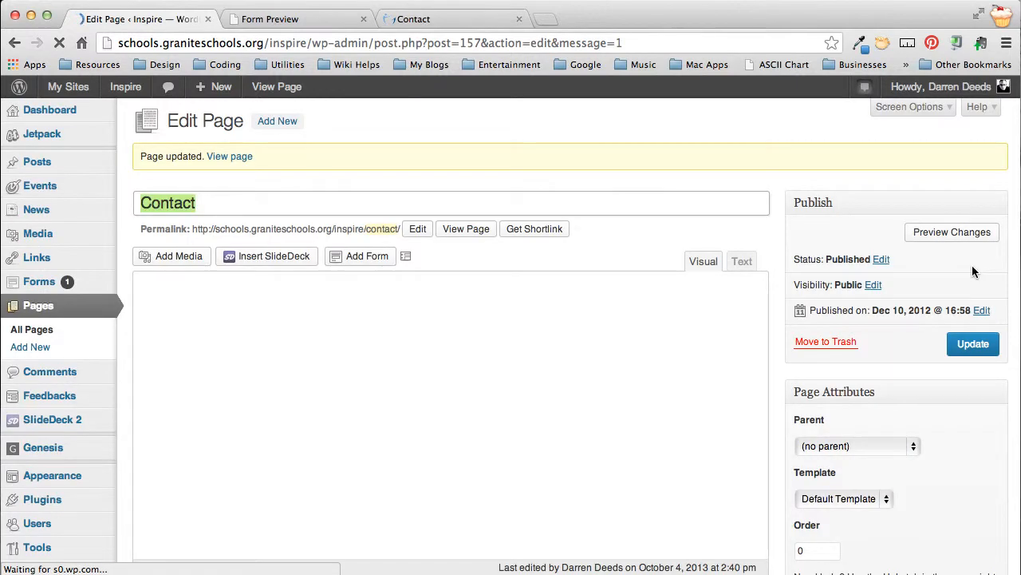
Step: Reload the live Contact page and examine the Send Us an Email heading and the form beneath it
scroll(781, 375, down, 5)
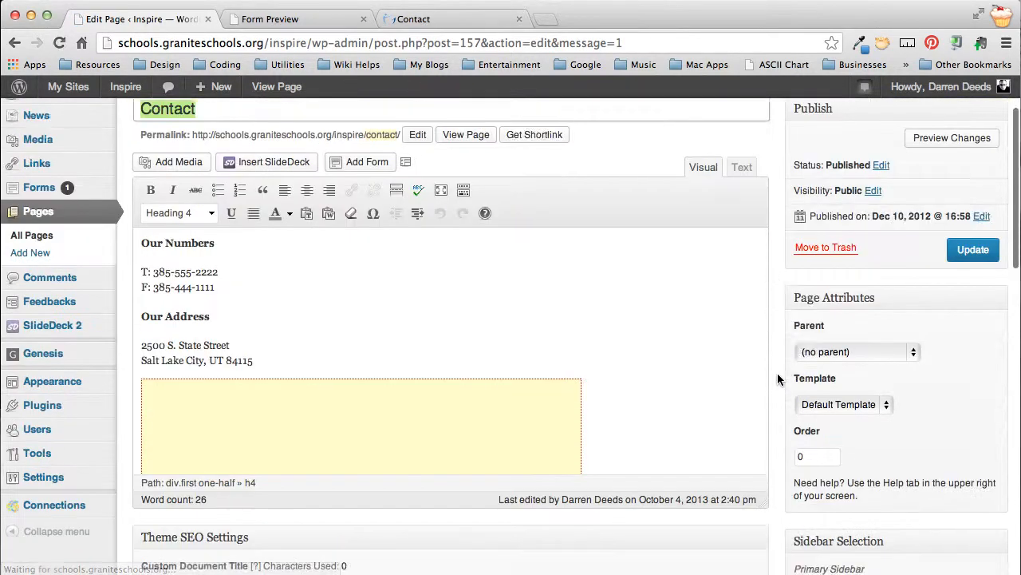
click(408, 19)
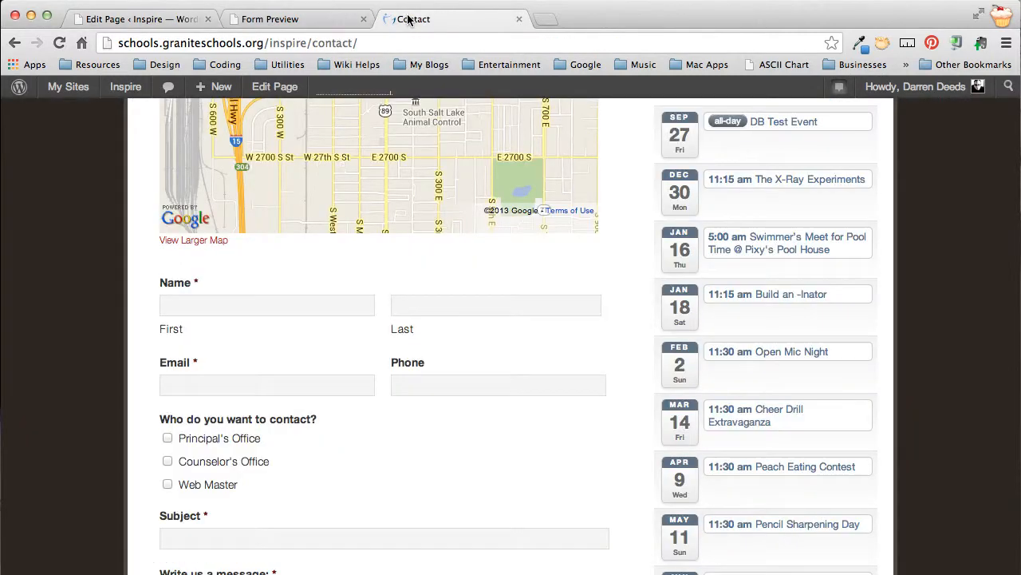
key(super+r)
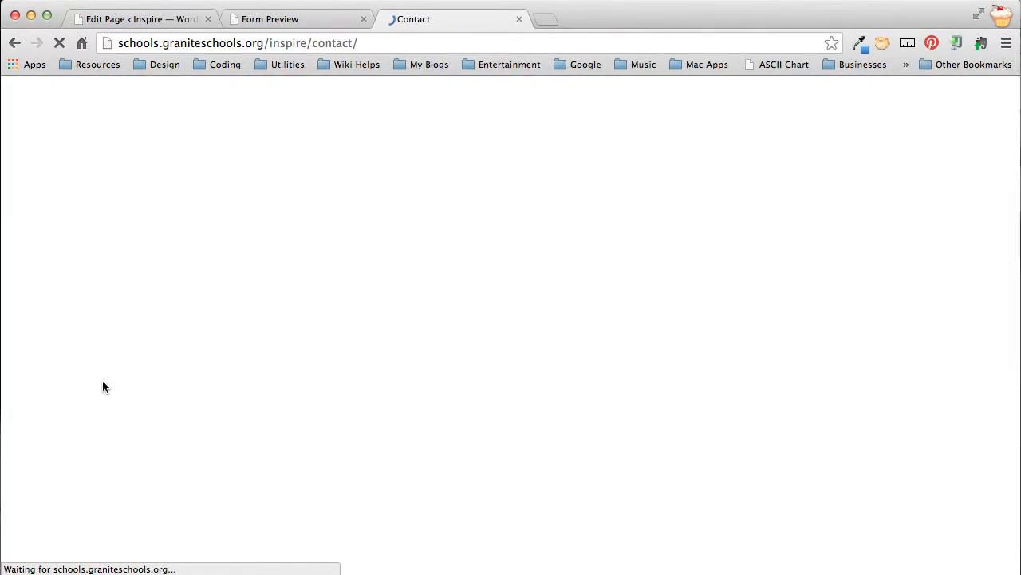
scroll(106, 387, down, 3)
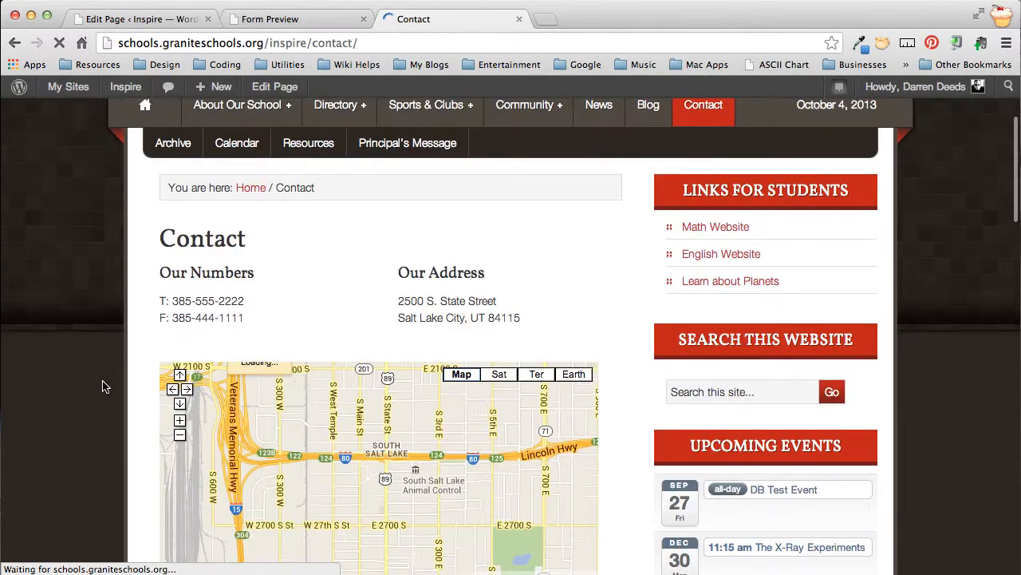
scroll(106, 387, down, 8)
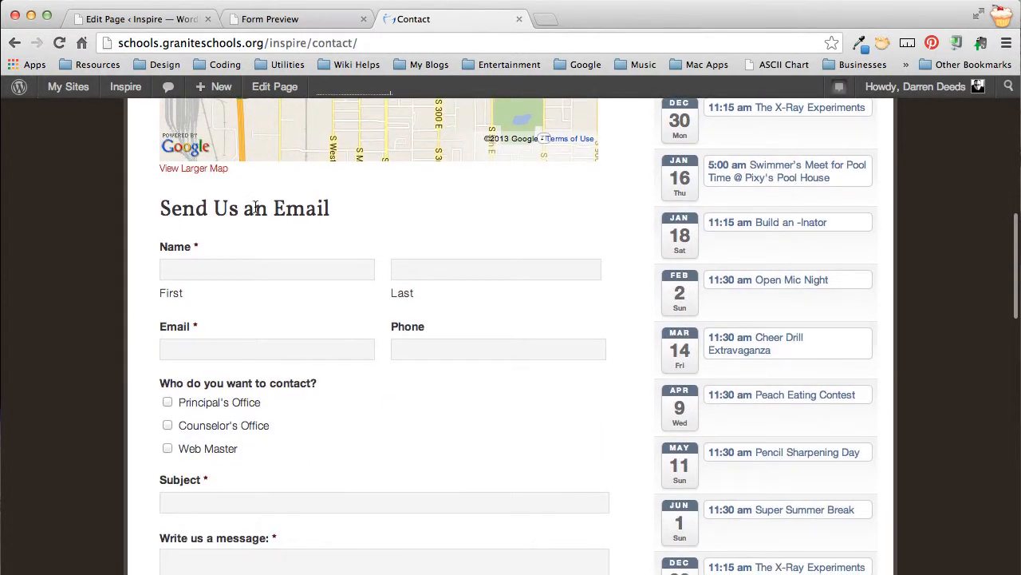
scroll(288, 409, down, 10)
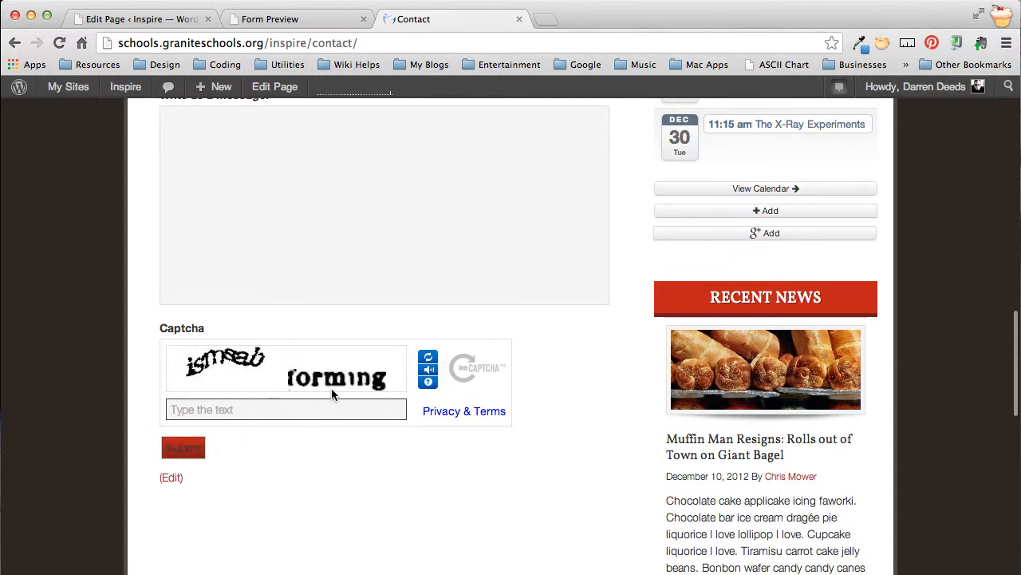
scroll(256, 375, up, 6)
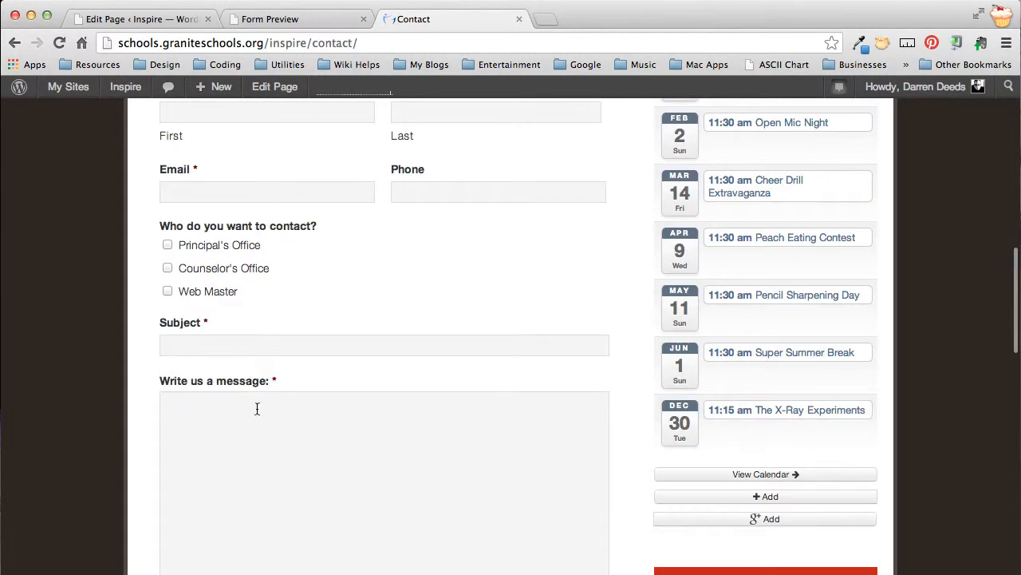
scroll(337, 312, up, 5)
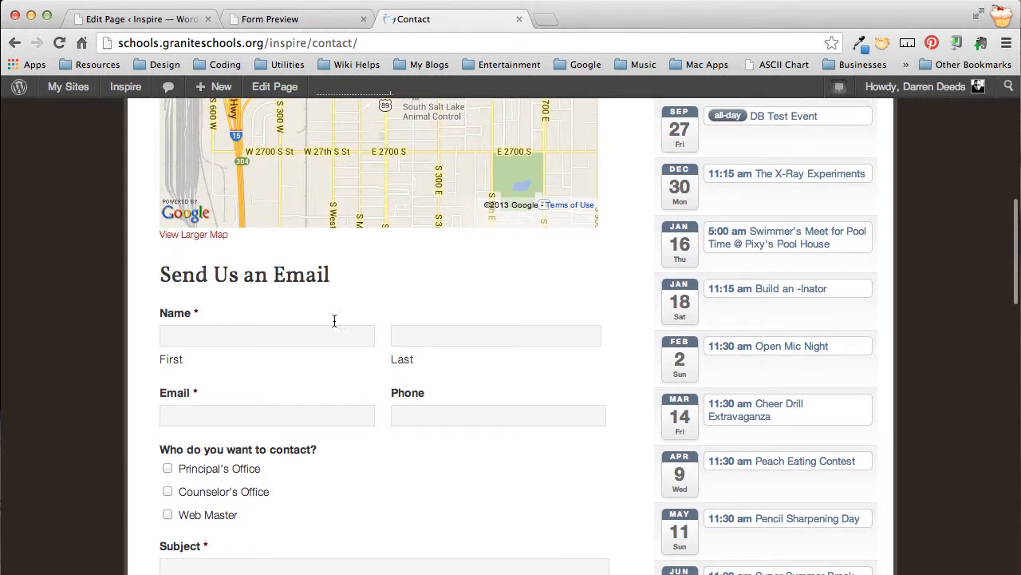
Step: Fill in the sender's first and last name in the Contact page form
click(280, 340)
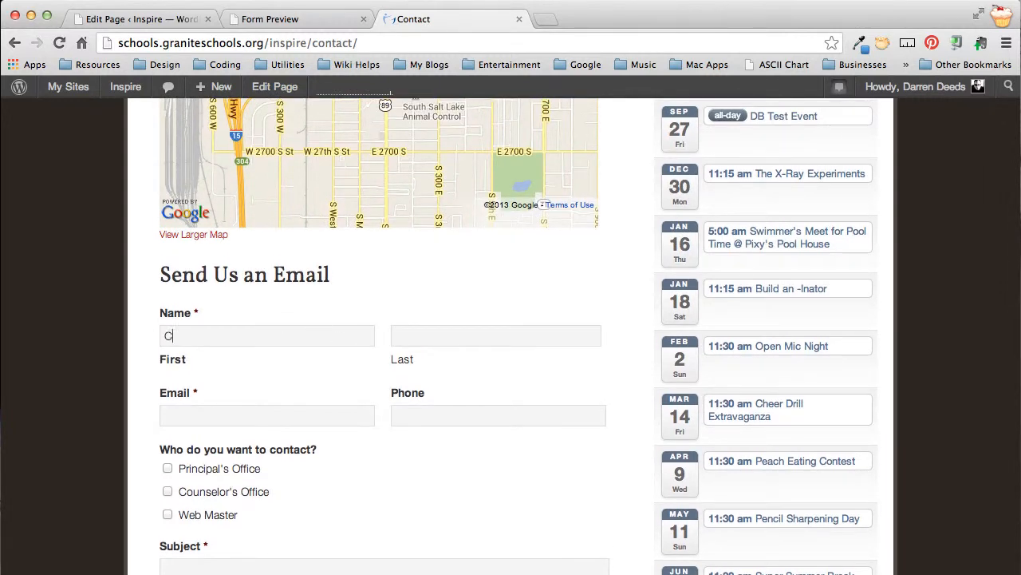
key(Tab)
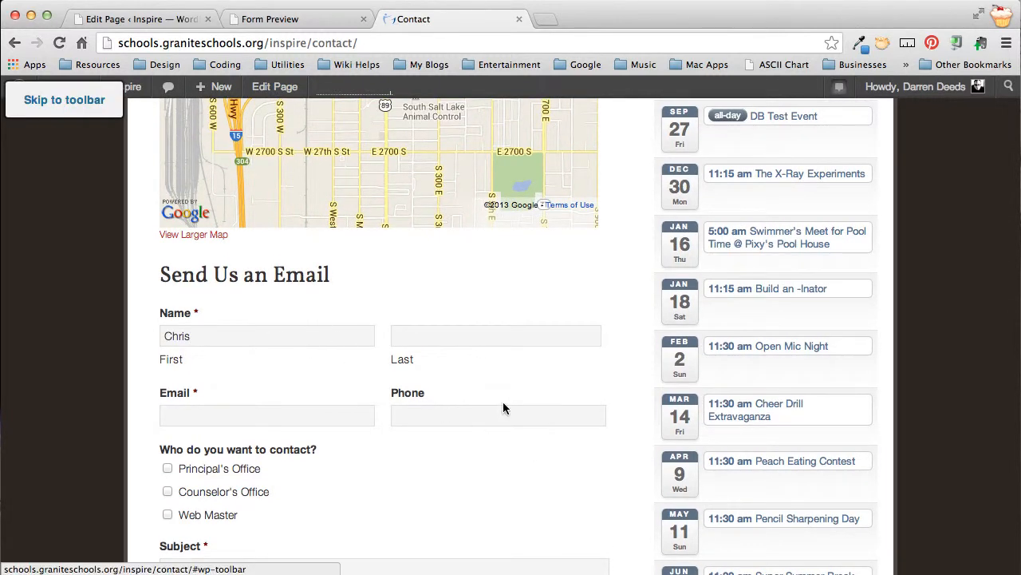
click(428, 341)
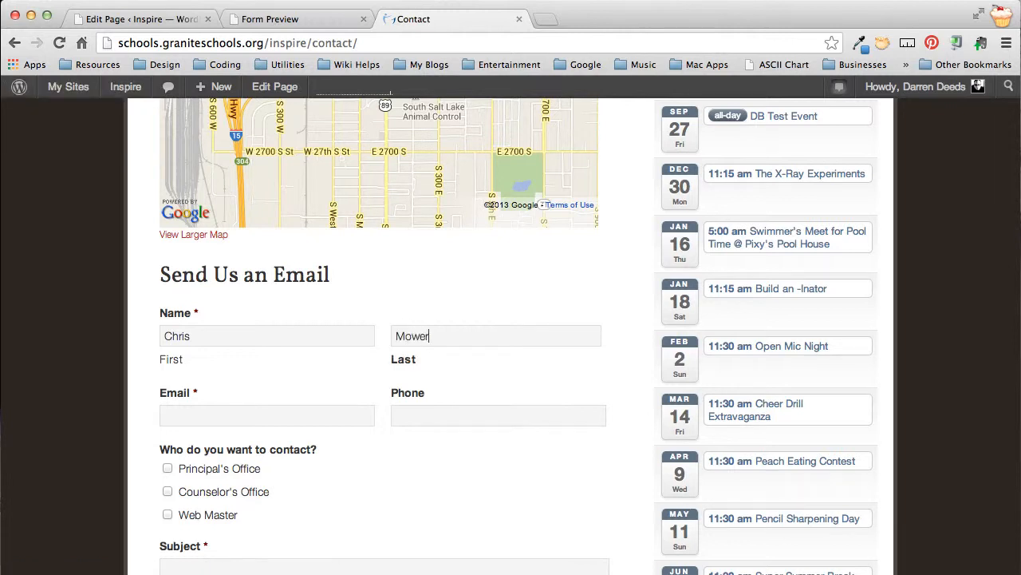
Step: Enter the sender's e-mail address in the form's Email field
key(Tab)
key(super+v)
key(super+a)
key(BackSpace)
text(.)
key(BackSpace)
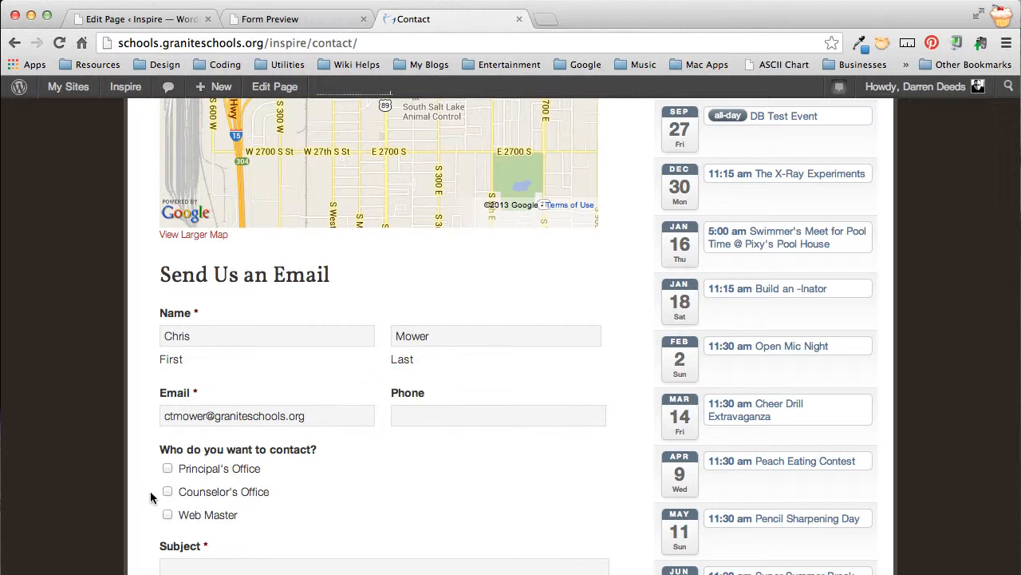
Step: Choose Web Master as the contact and enter "Website Test Form" as the subject
click(168, 514)
scroll(364, 498, down, 3)
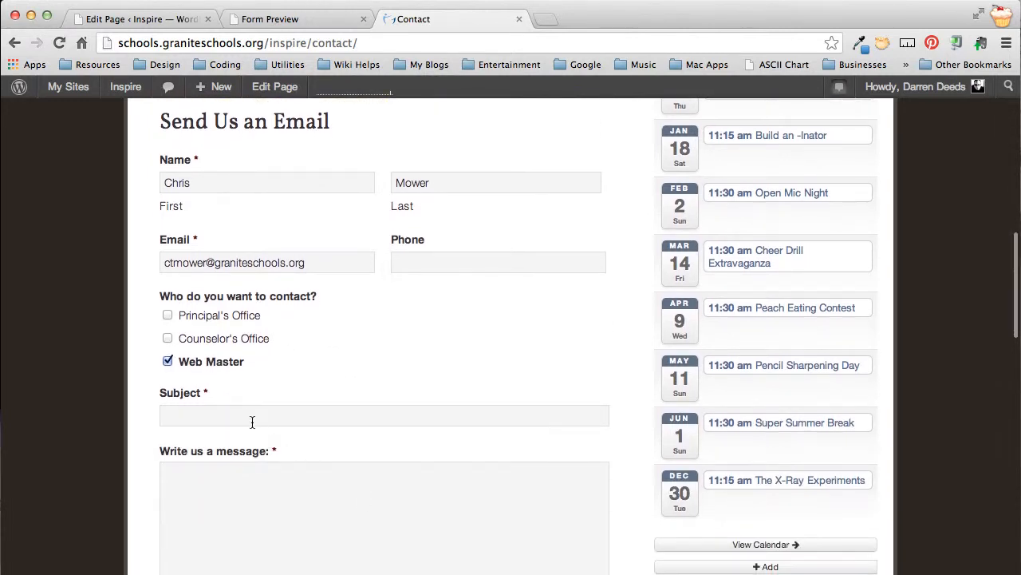
click(251, 421)
text(Websi)
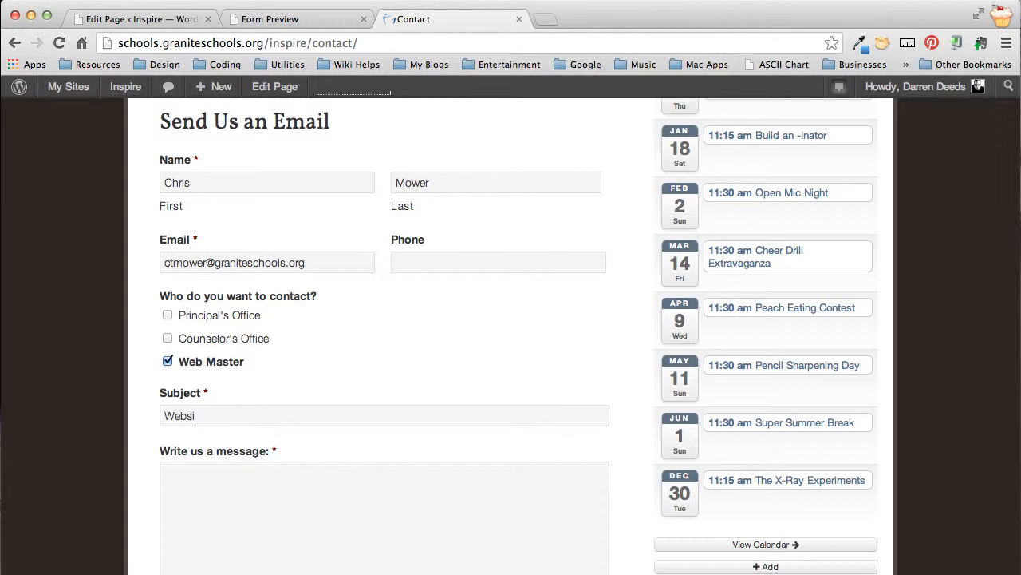
text(te Test Form)
Step: Write the message "This is a message to test the website contact us form."
text(message to)
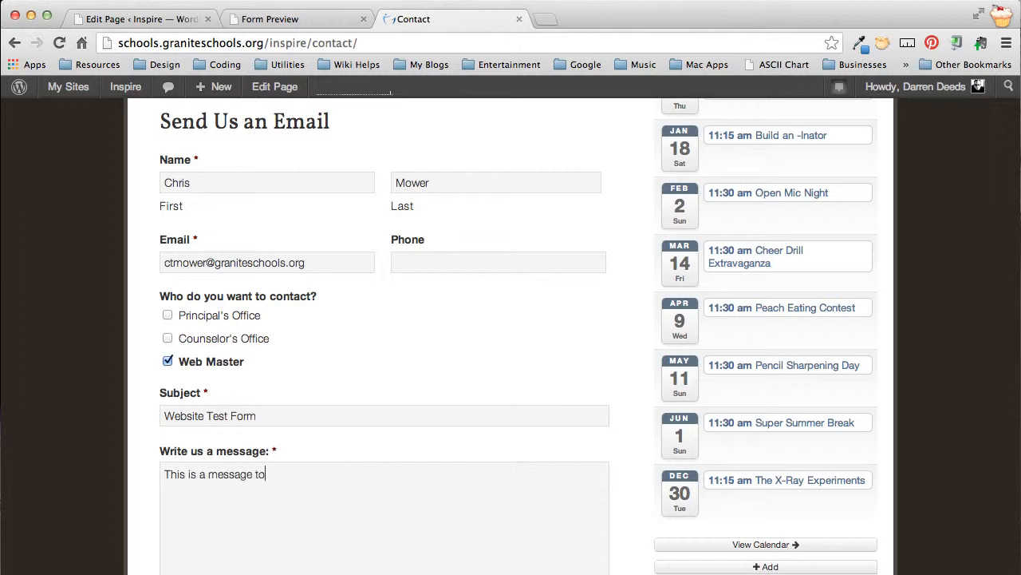
text( test the website ocnt)
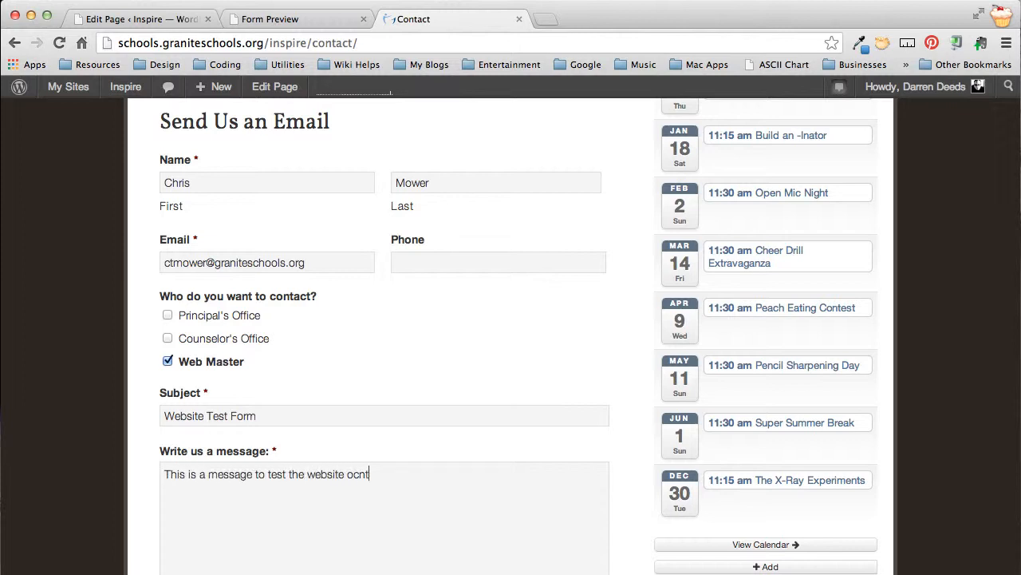
key(BackSpace)
key(BackSpace)
text(contact us form.)
Step: Enter the two words shown in the captcha and submit the form
scroll(64, 401, down, 5)
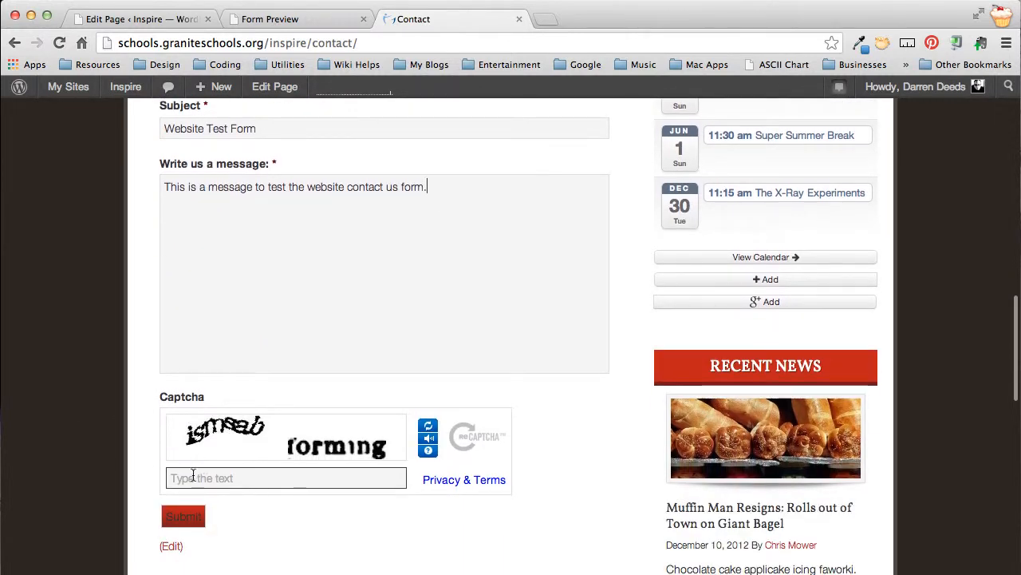
click(192, 475)
text(ism)
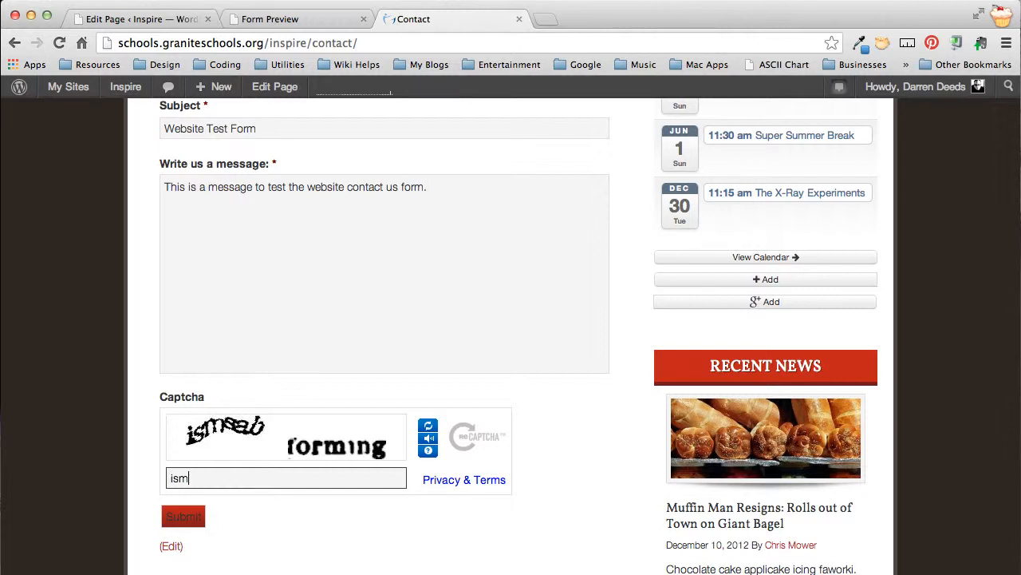
text(sab forming)
click(177, 516)
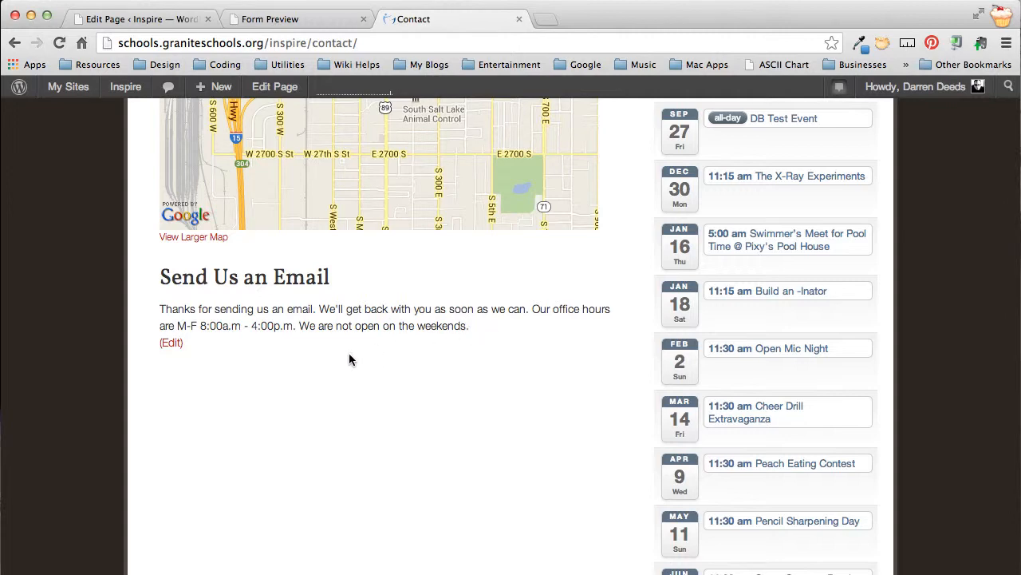
Step: Close the Form Preview tab and open the Widgets page in the site's admin area
scroll(349, 359, up, 10)
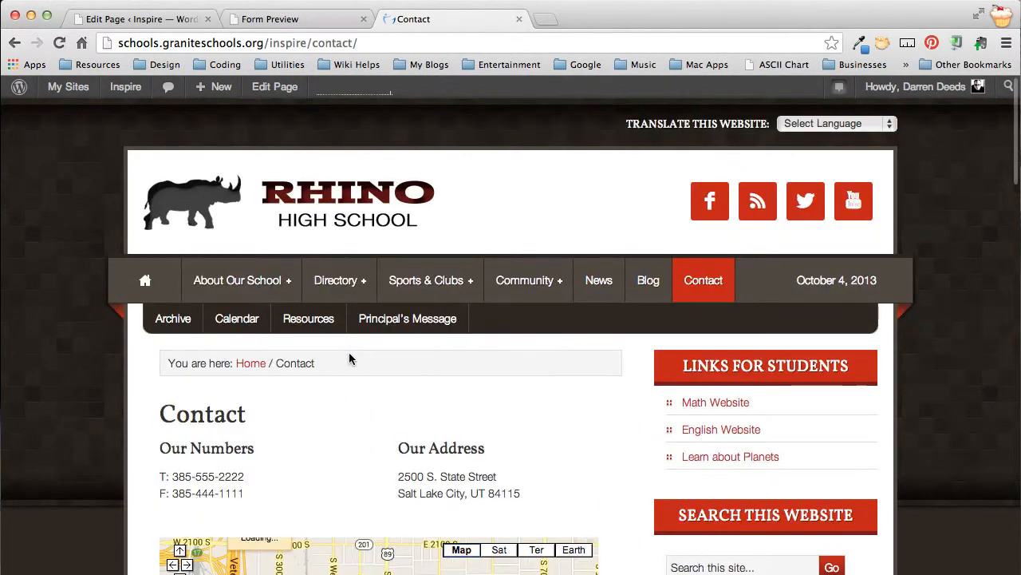
click(363, 19)
click(116, 22)
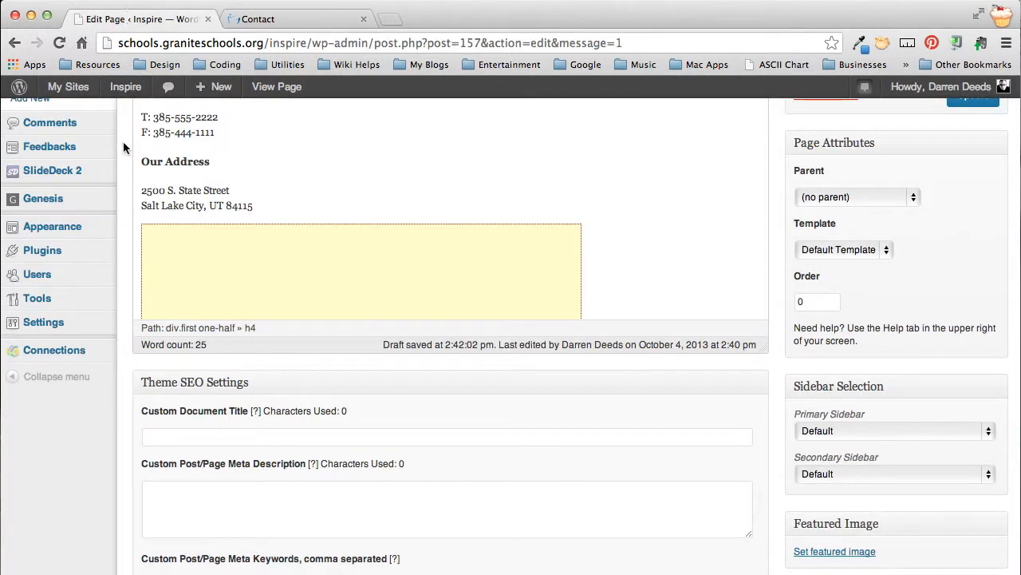
scroll(121, 199, up, 3)
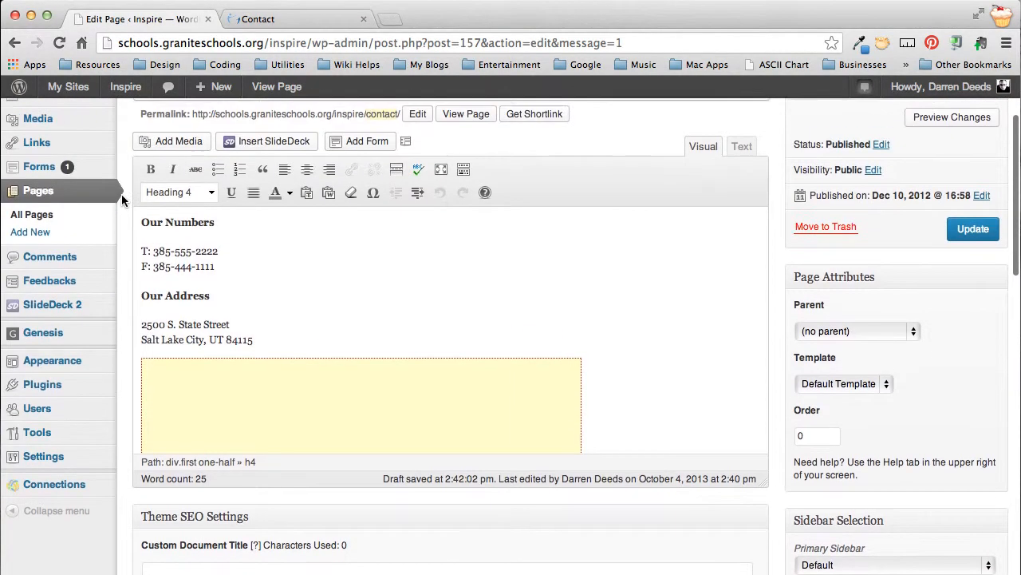
mouse_move(60, 360)
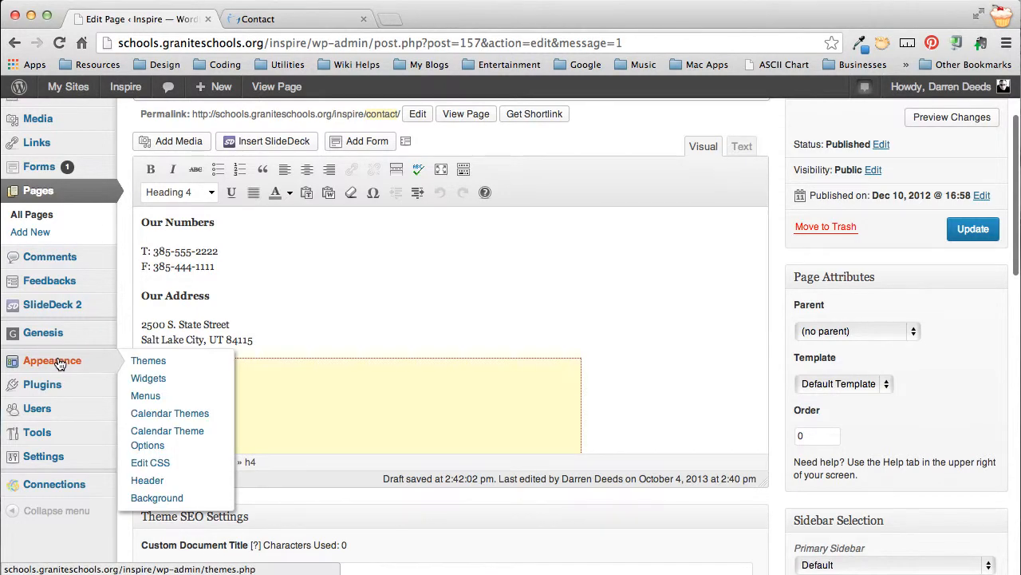
click(140, 380)
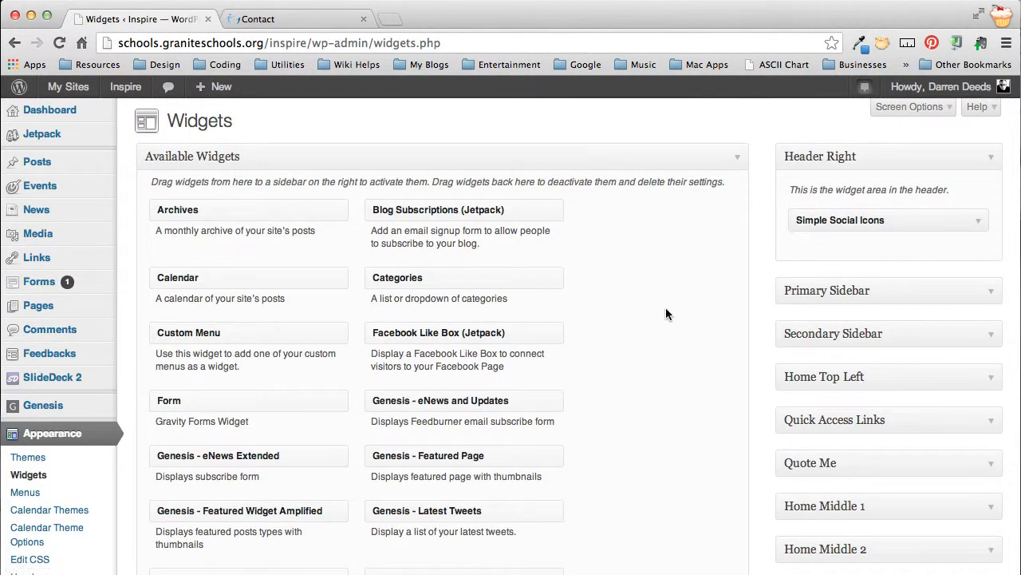
Step: Expand the Primary Sidebar widget area and add the Form widget below Categories
scroll(769, 465, down, 2)
scroll(768, 467, down, 2)
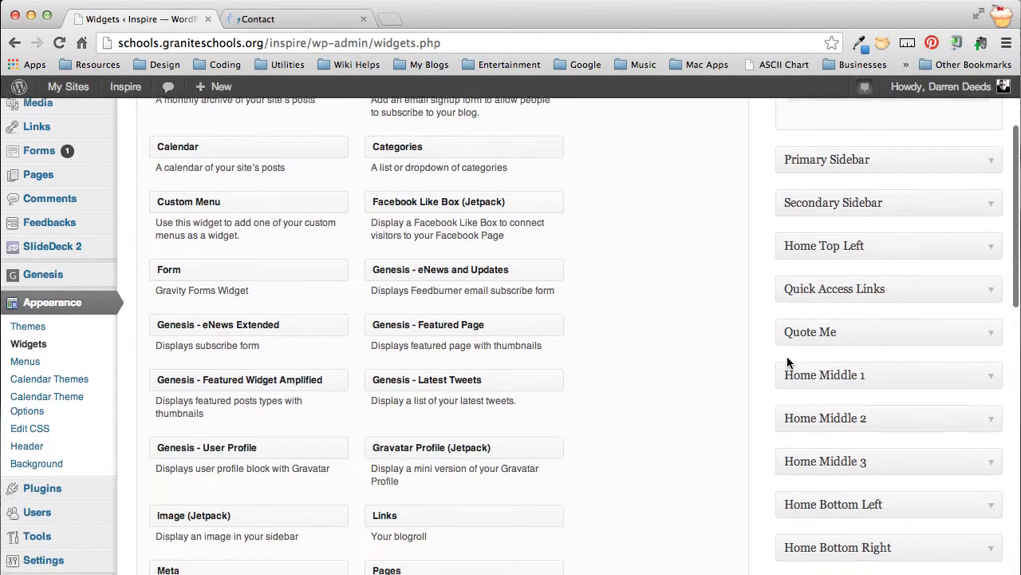
scroll(791, 360, down, 8)
scroll(765, 286, up, 11)
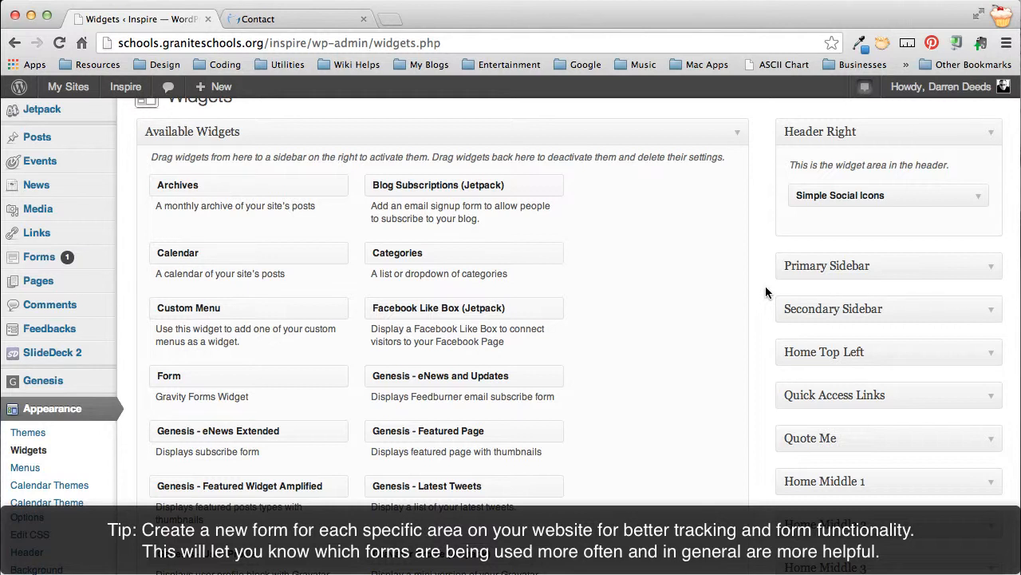
click(995, 269)
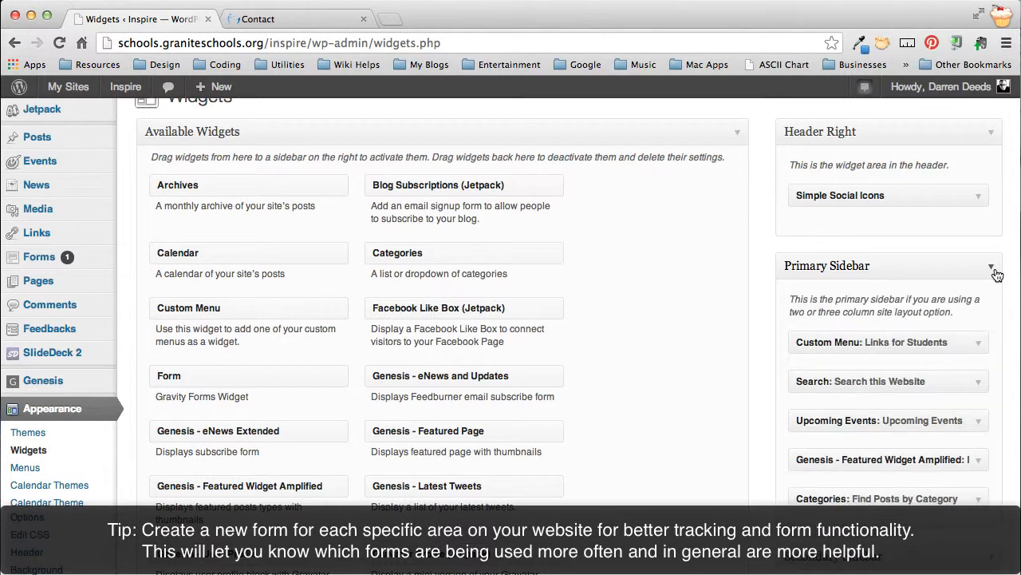
scroll(672, 324, down, 3)
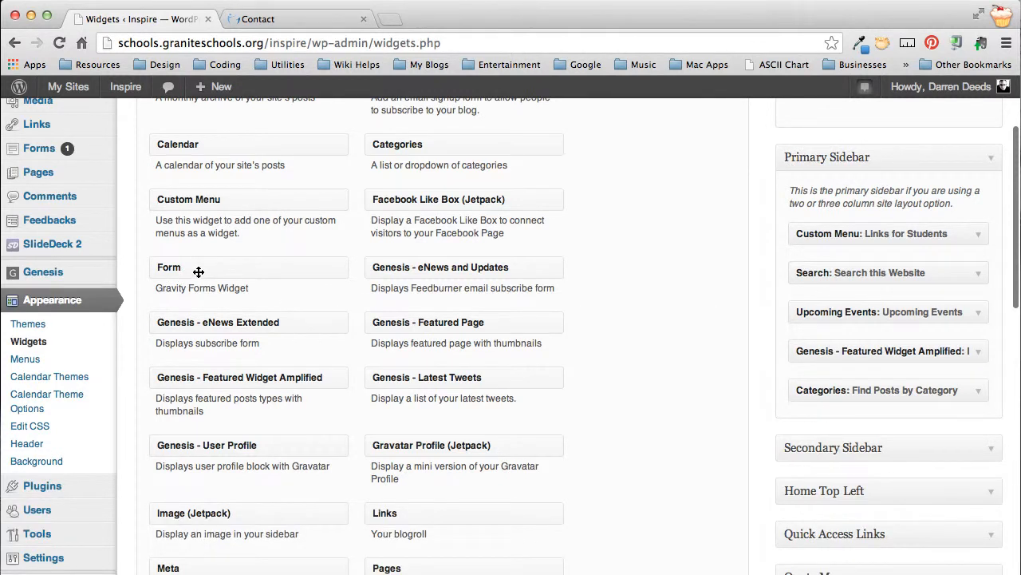
drag(204, 274, 854, 431)
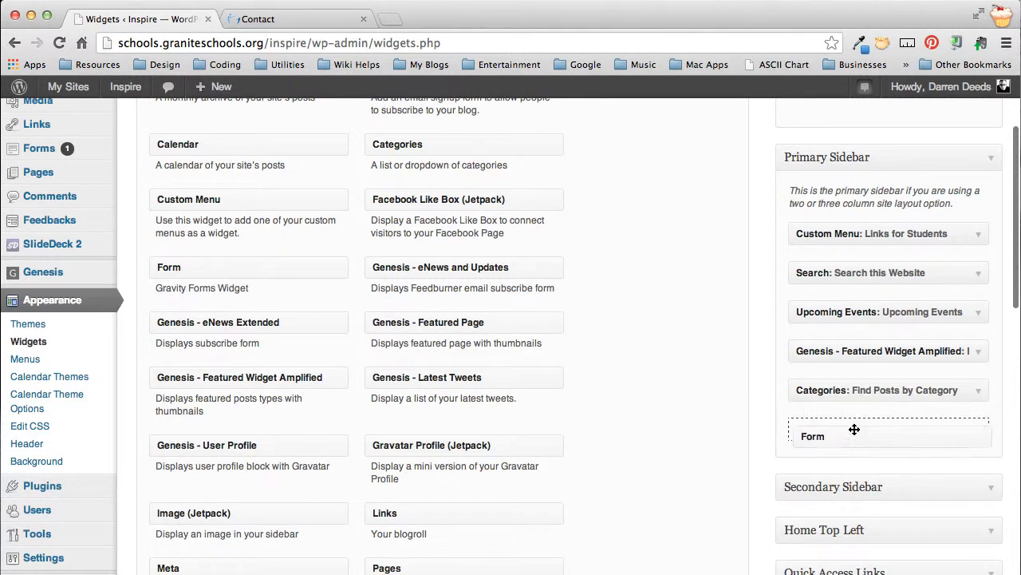
scroll(921, 389, down, 3)
scroll(922, 388, down, 2)
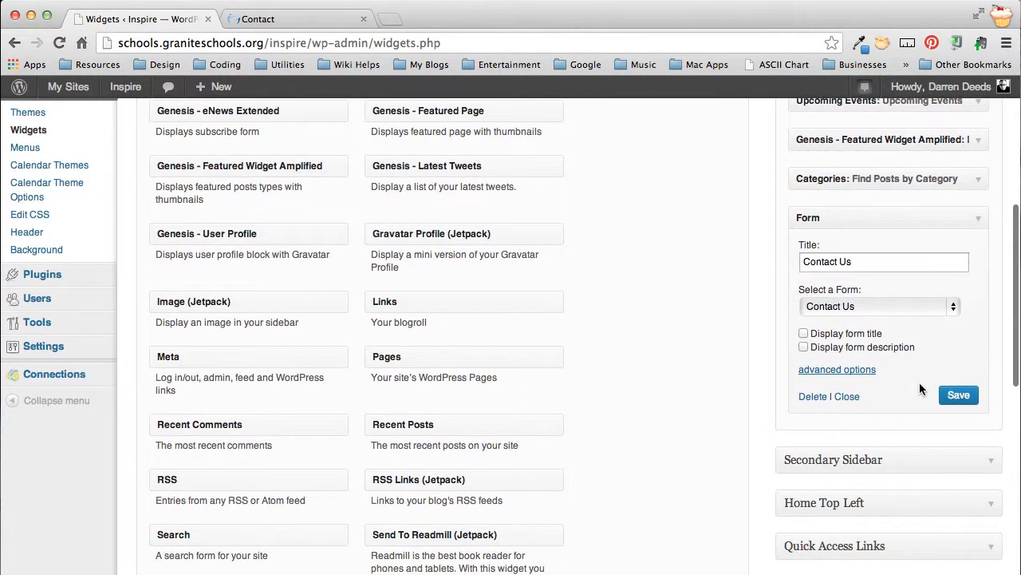
Step: Select the Contact Us form for the new widget, review its advanced options, and save the widget
click(886, 308)
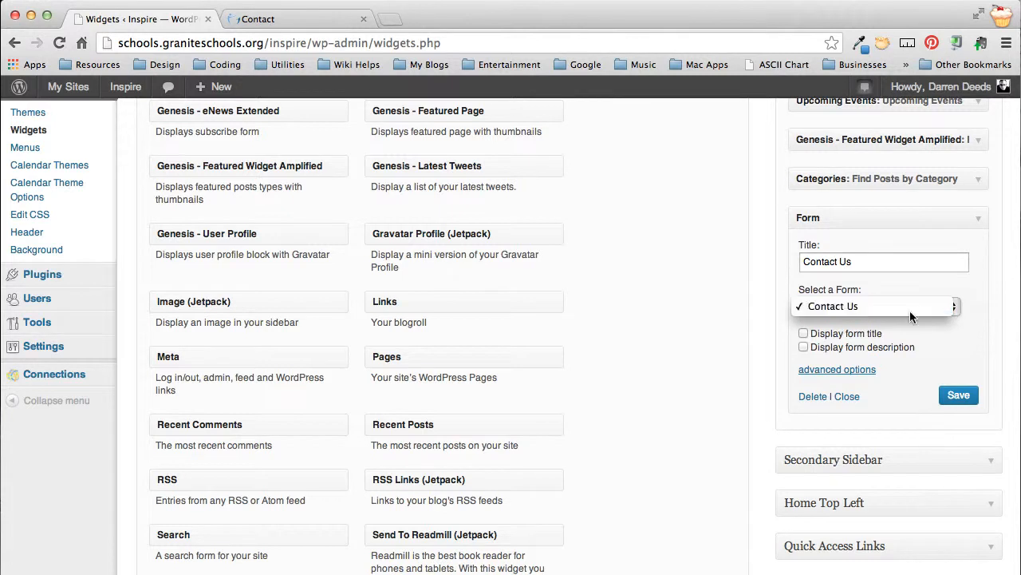
click(888, 307)
click(852, 369)
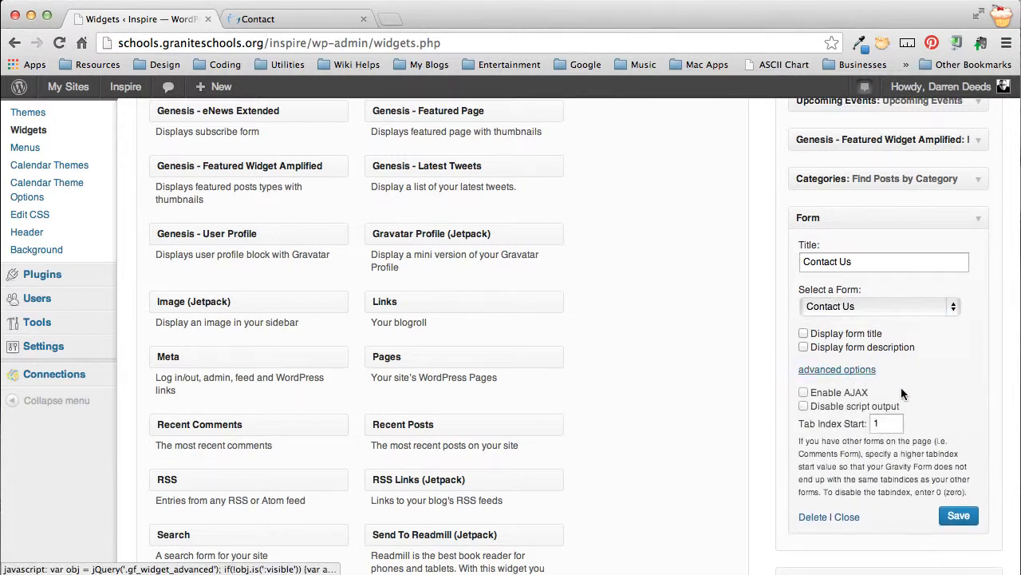
scroll(838, 356, down, 1)
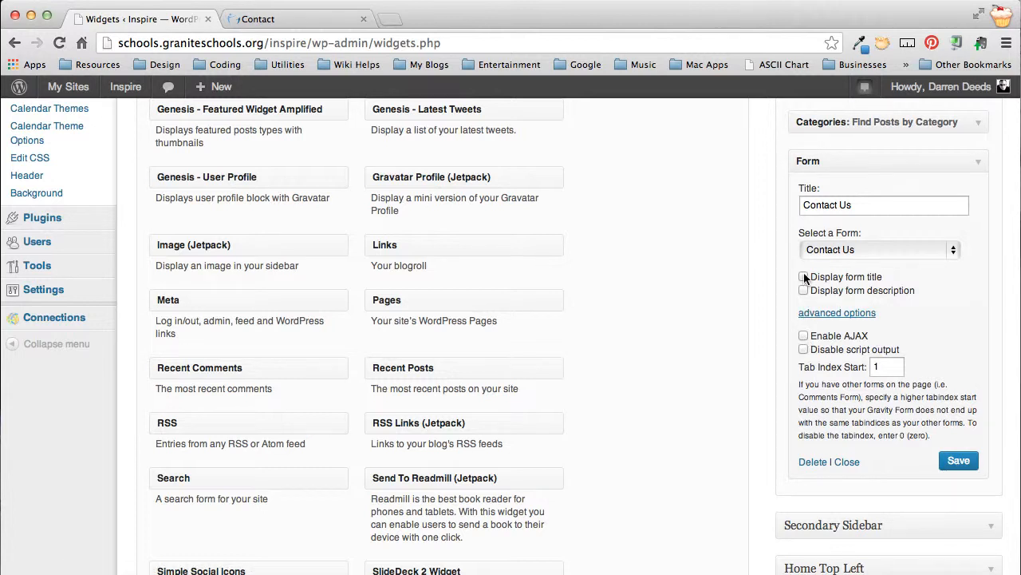
click(957, 462)
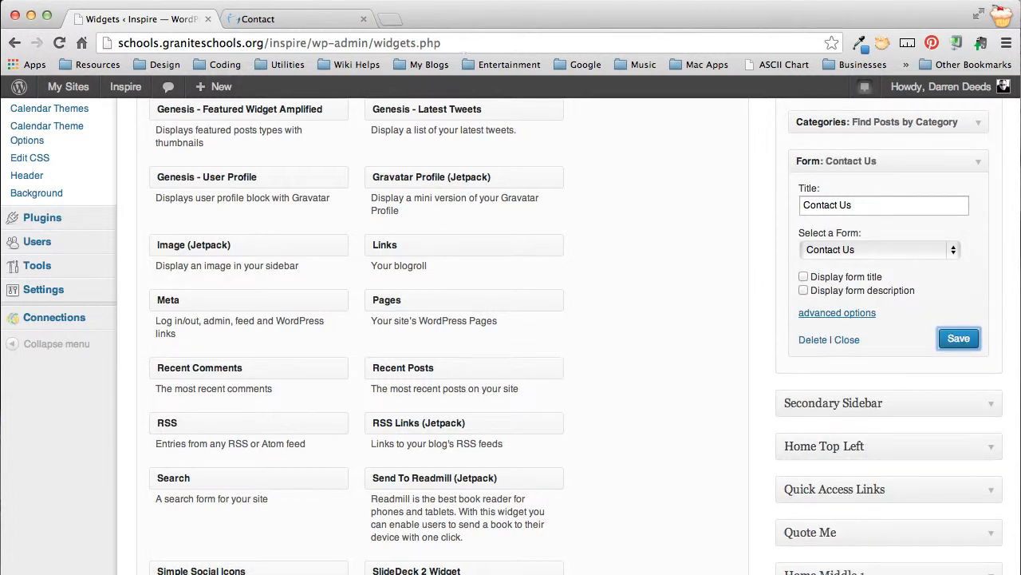
Step: Switch to the site's Contact page and reload it, continuing with the form resubmission
click(260, 18)
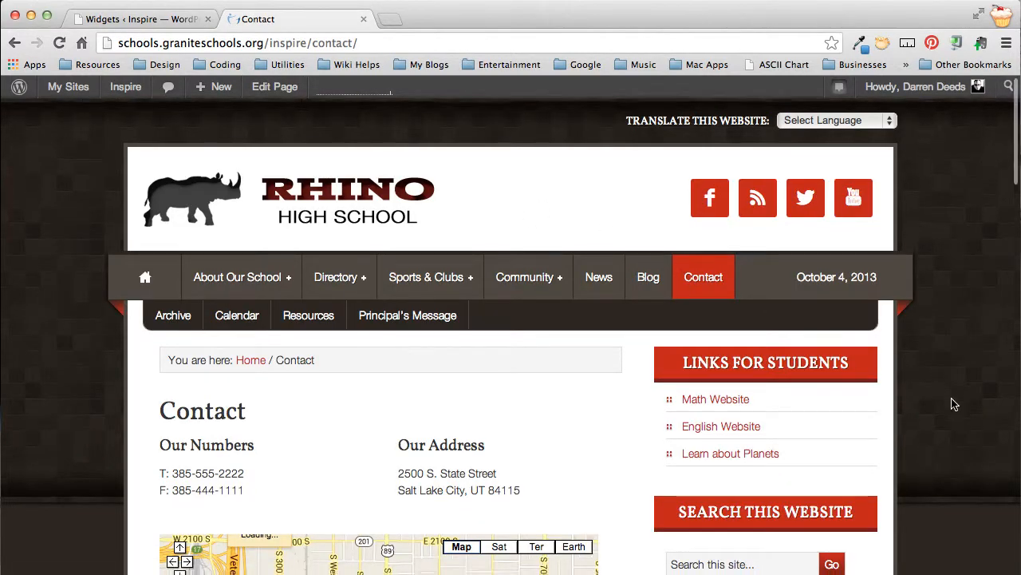
scroll(954, 404, down, 5)
key(super+r)
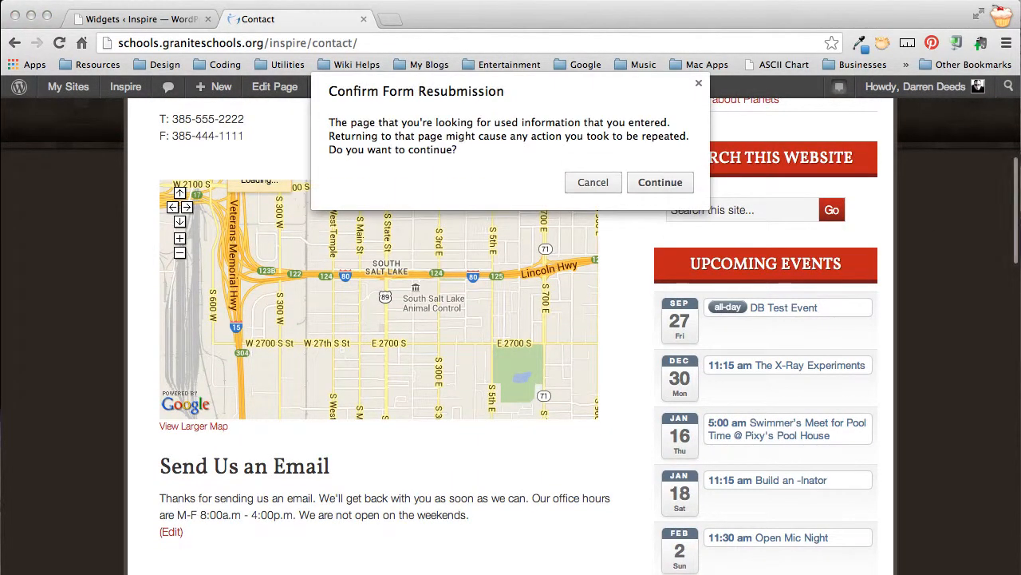
click(656, 183)
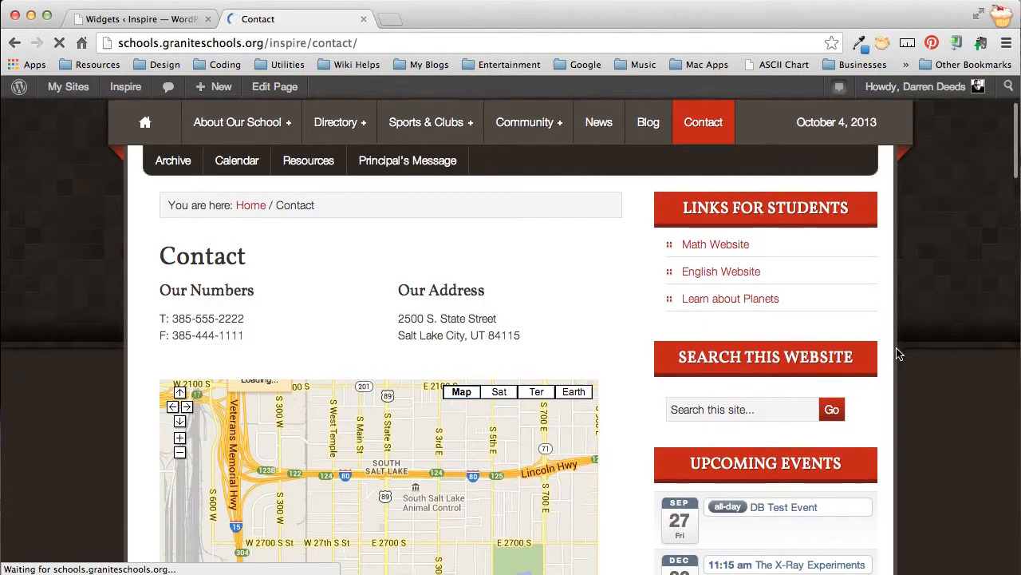
Step: Examine the Contact Us form in the Contact page's sidebar, from its title to the captcha, and compare it with the form in the page content
scroll(898, 353, down, 11)
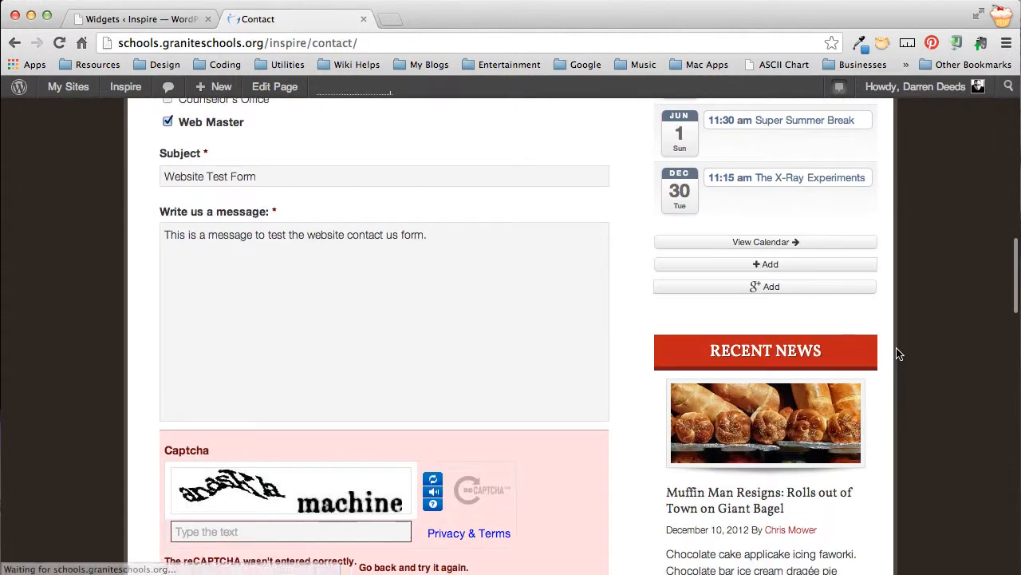
scroll(898, 354, down, 11)
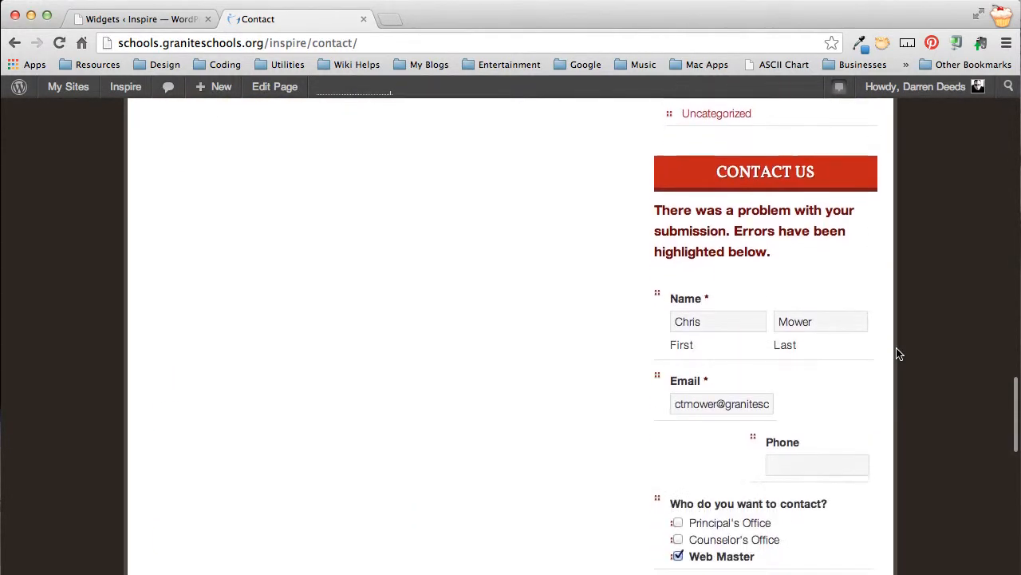
scroll(898, 354, down, 1)
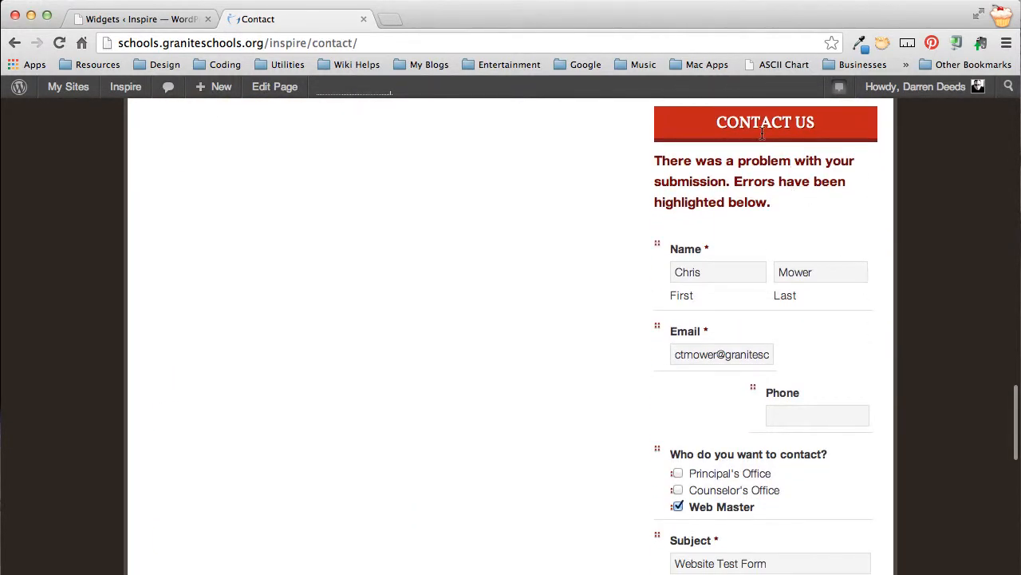
scroll(729, 250, down, 3)
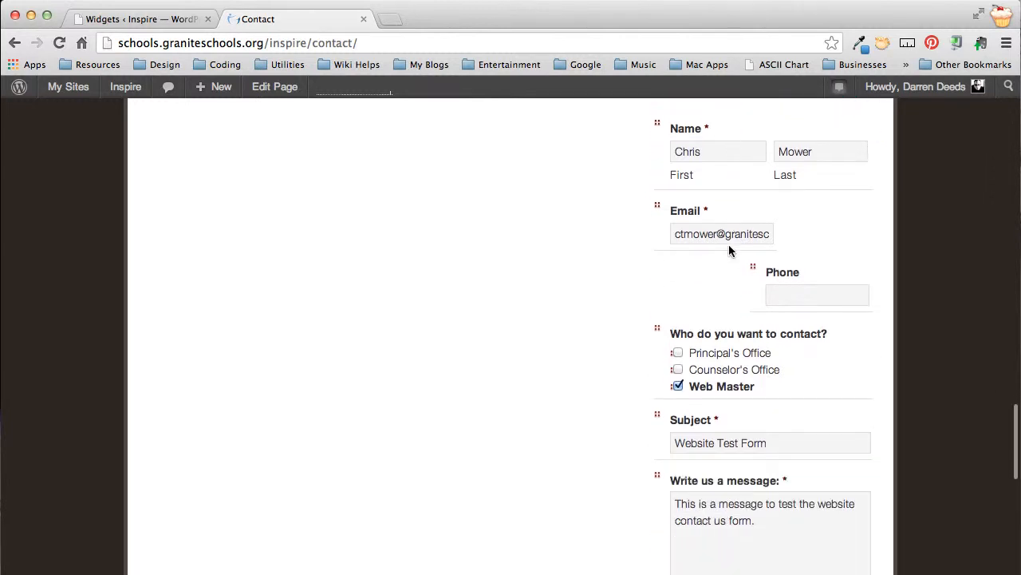
scroll(729, 247, down, 8)
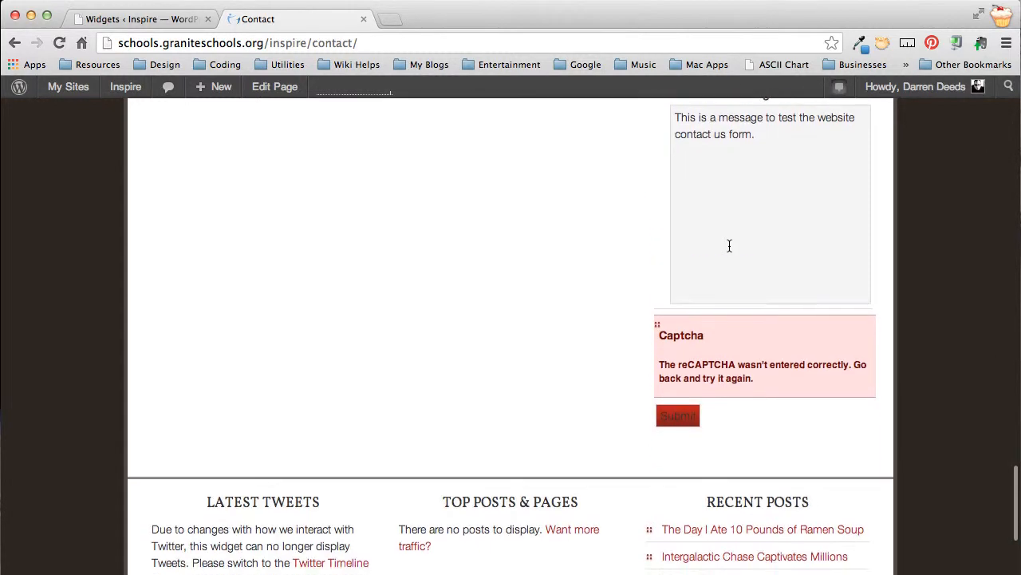
scroll(729, 245, up, 3)
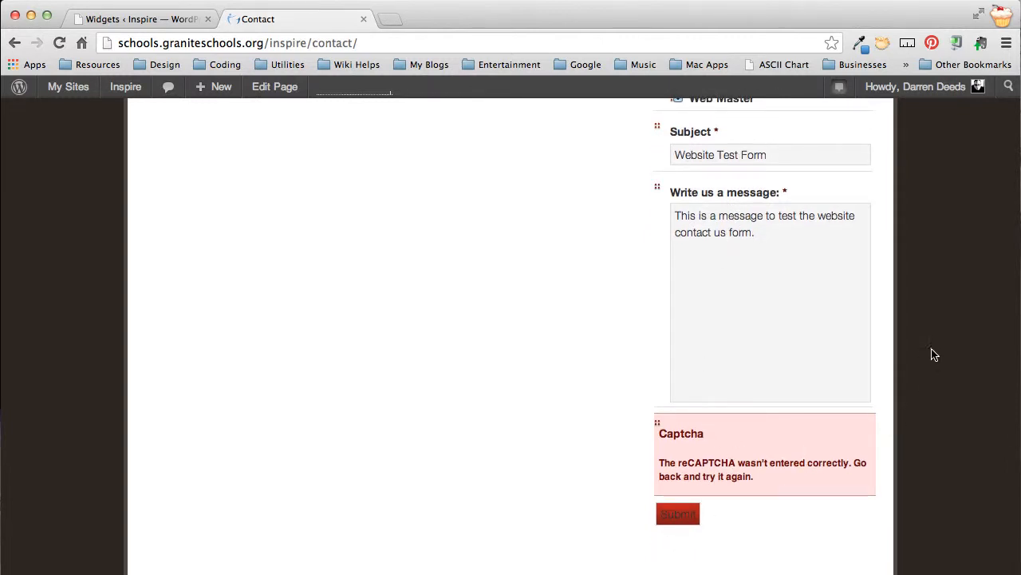
scroll(924, 231, up, 3)
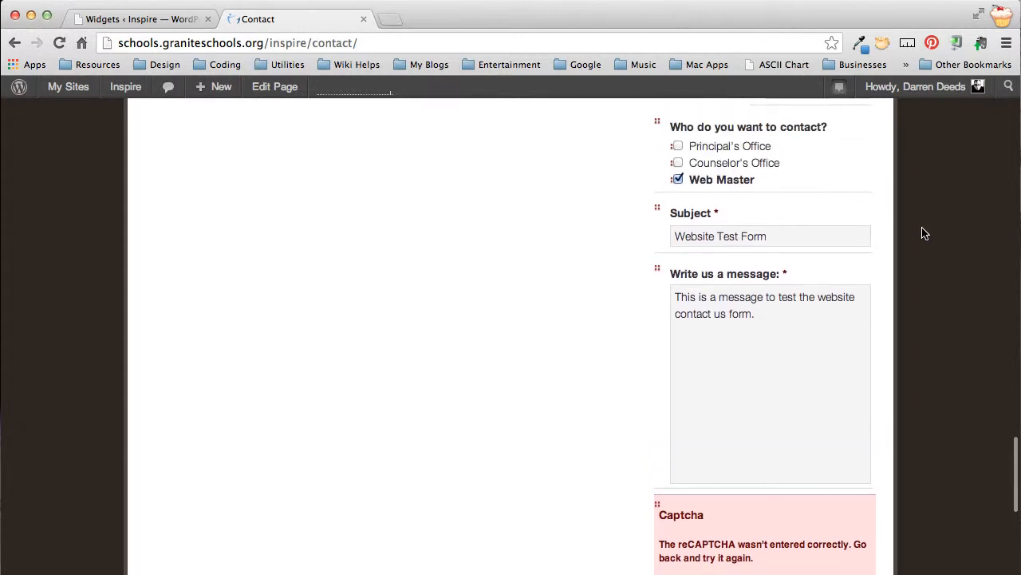
scroll(924, 233, up, 3)
scroll(923, 232, up, 5)
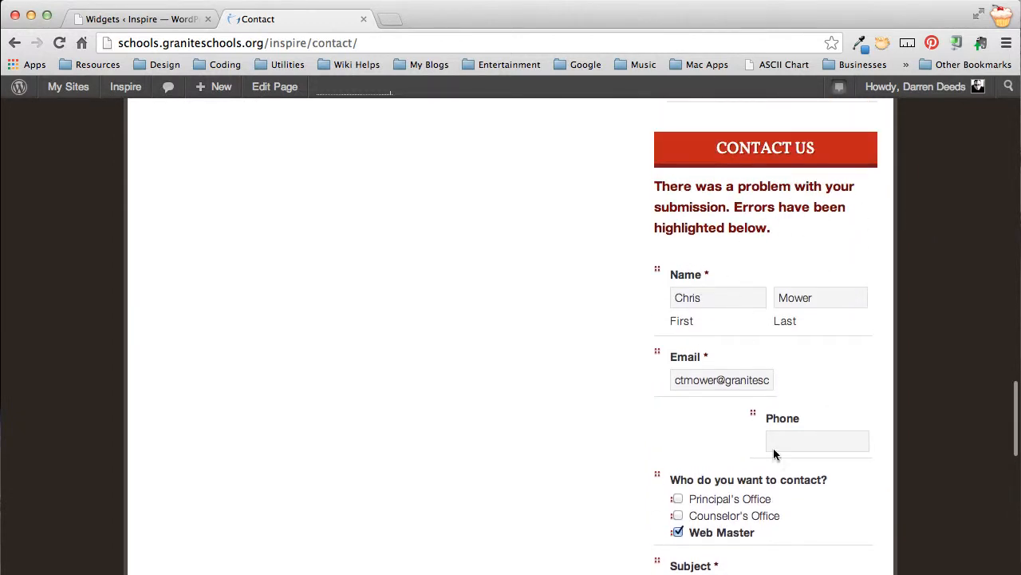
scroll(775, 451, down, 3)
scroll(776, 451, up, 1)
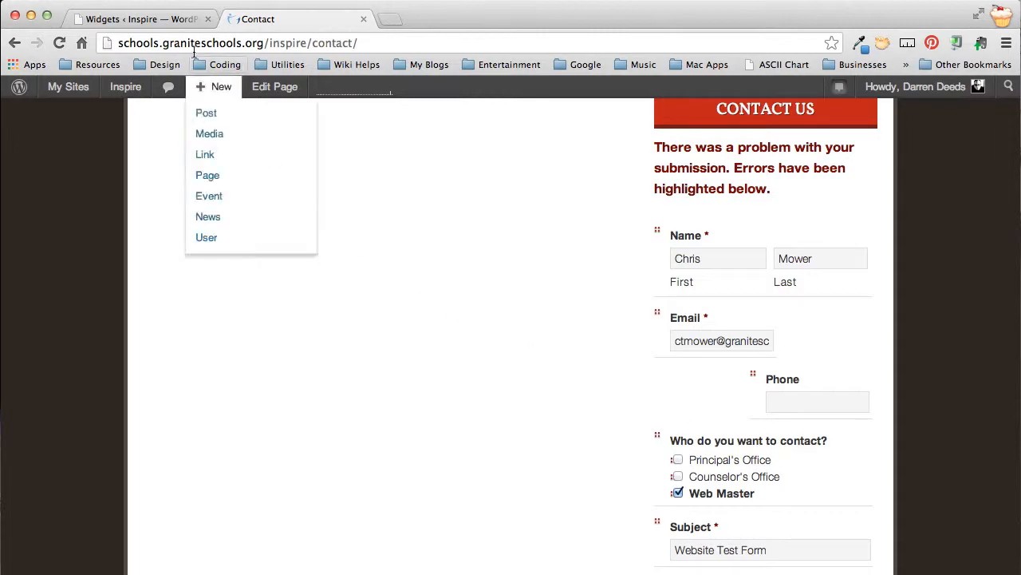
scroll(197, 287, up, 14)
scroll(196, 287, up, 15)
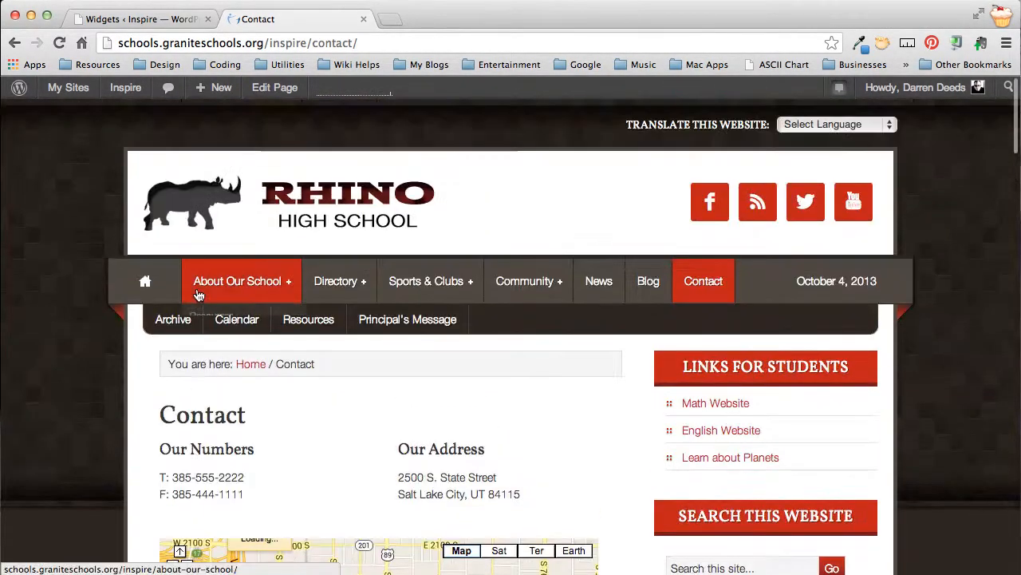
mouse_move(199, 295)
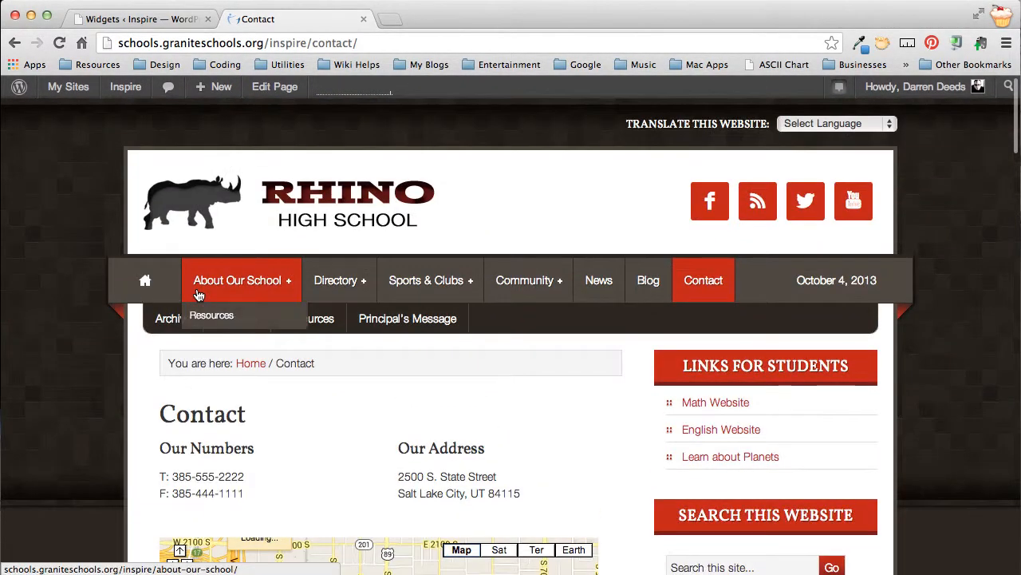